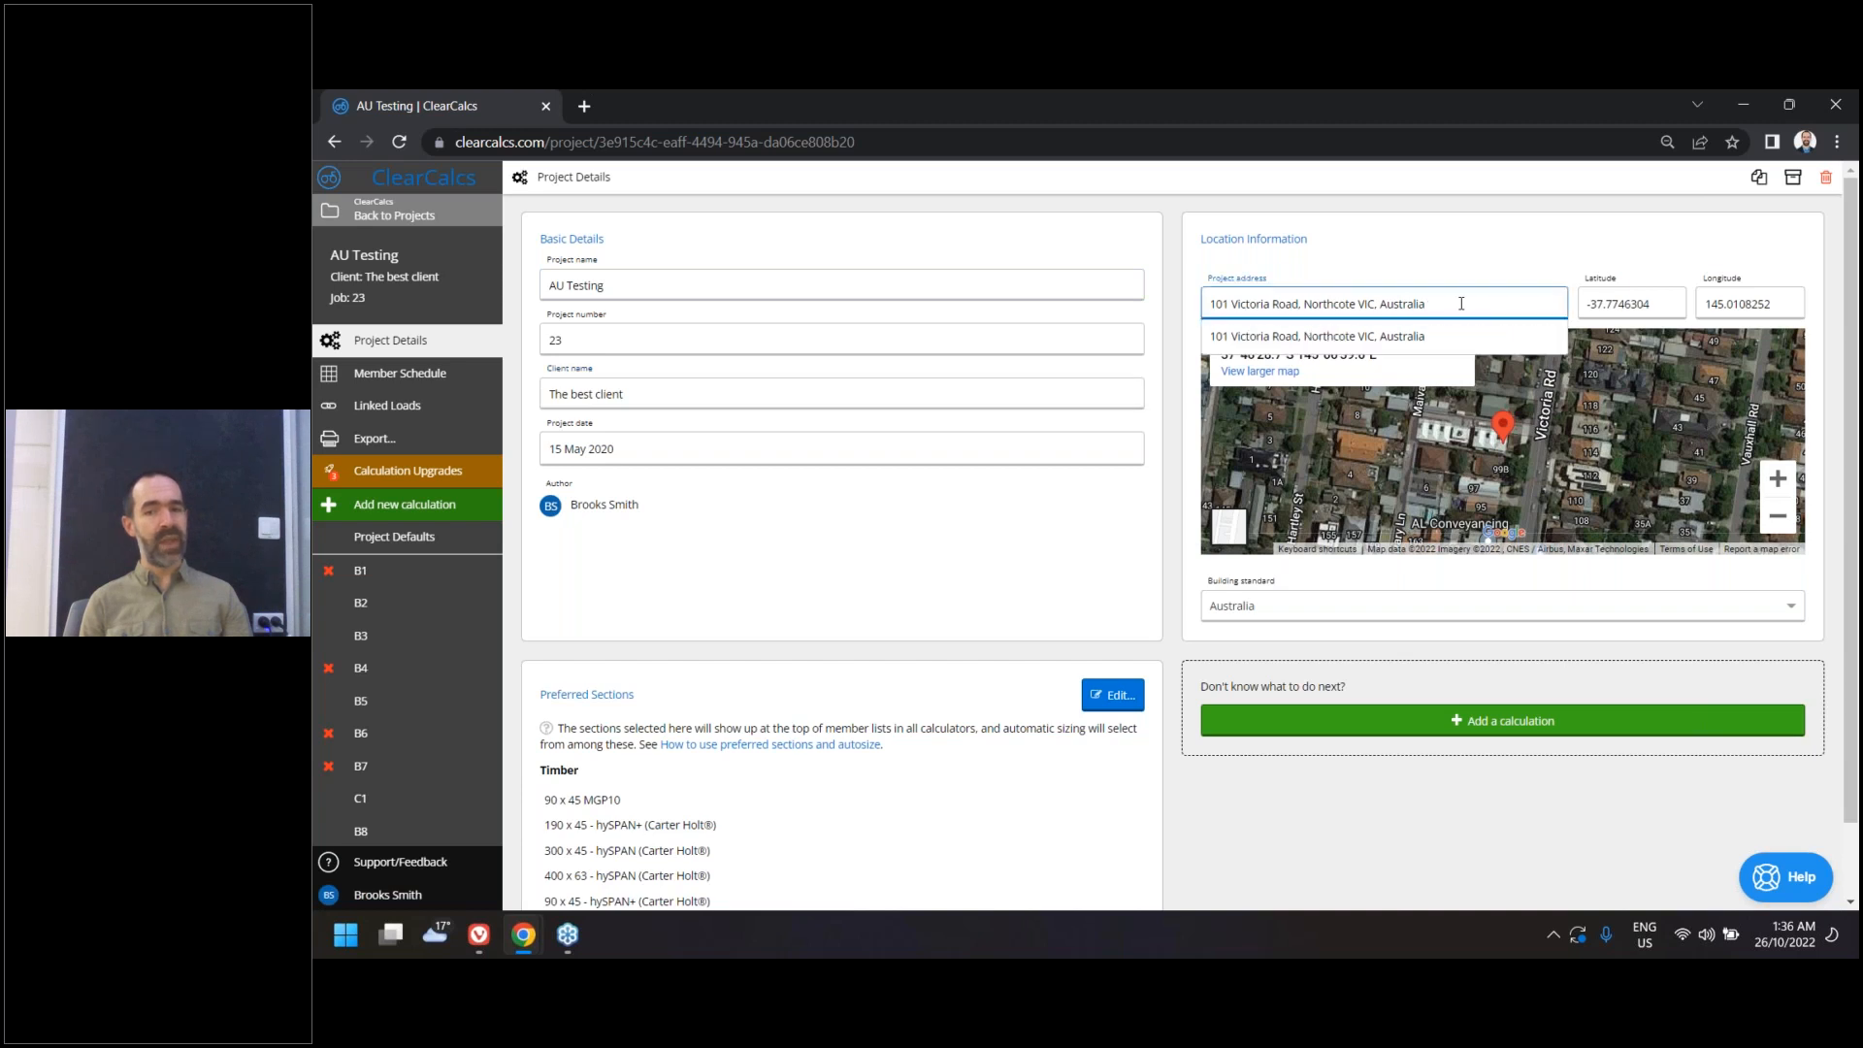
Review the project's location information, including the site map and the available building standards
left_click(1406, 272)
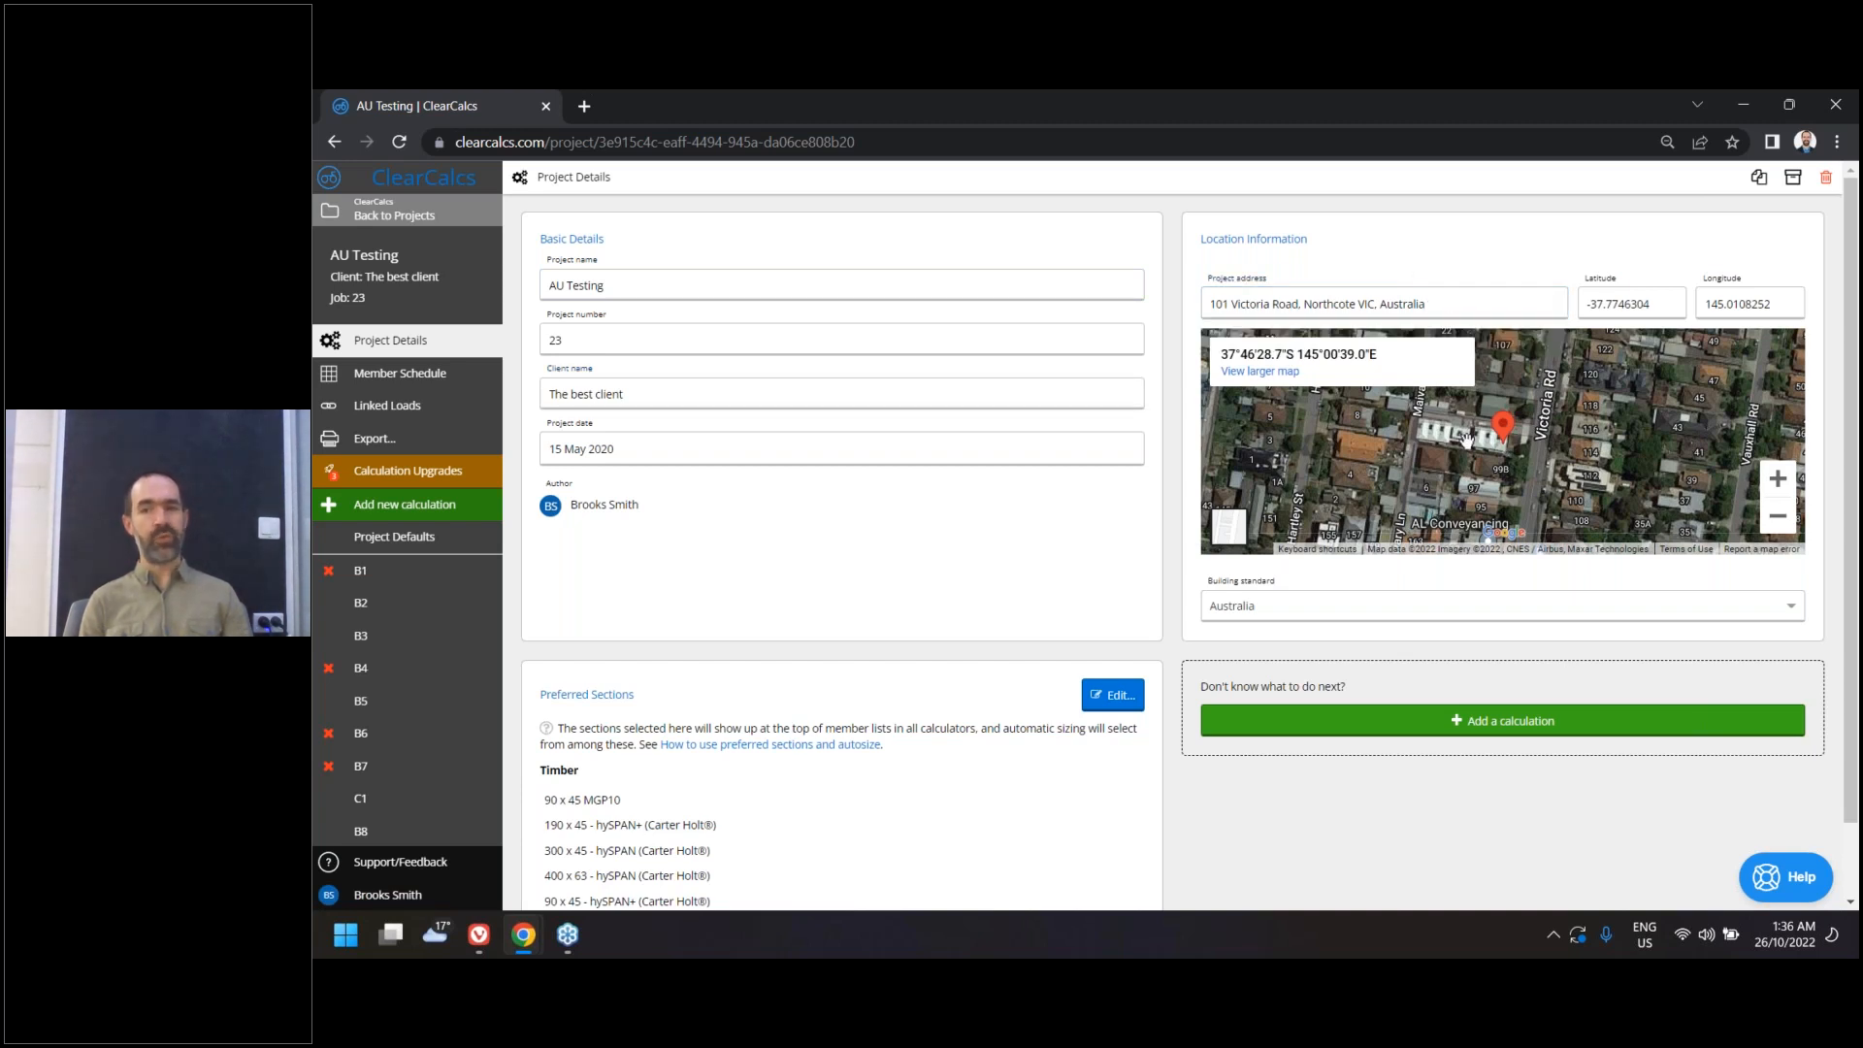
left_click(1229, 529)
left_click(1230, 532)
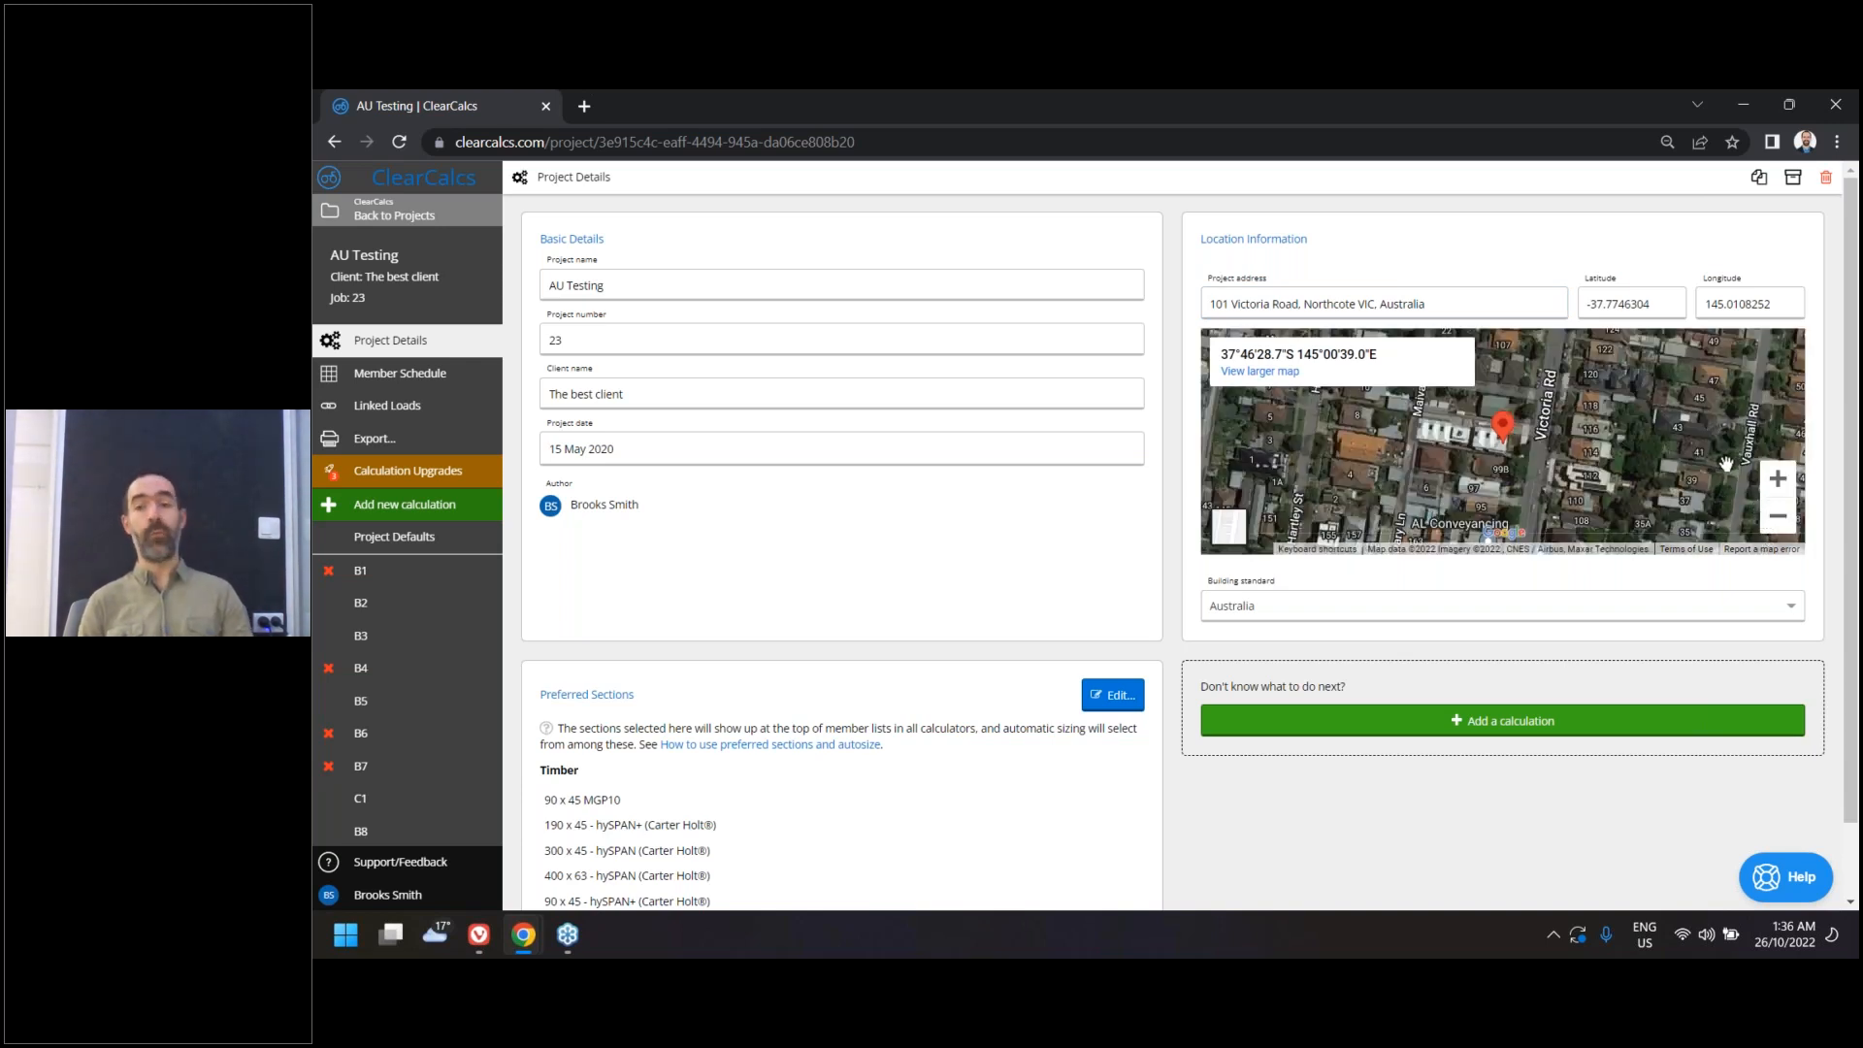
left_click(1338, 602)
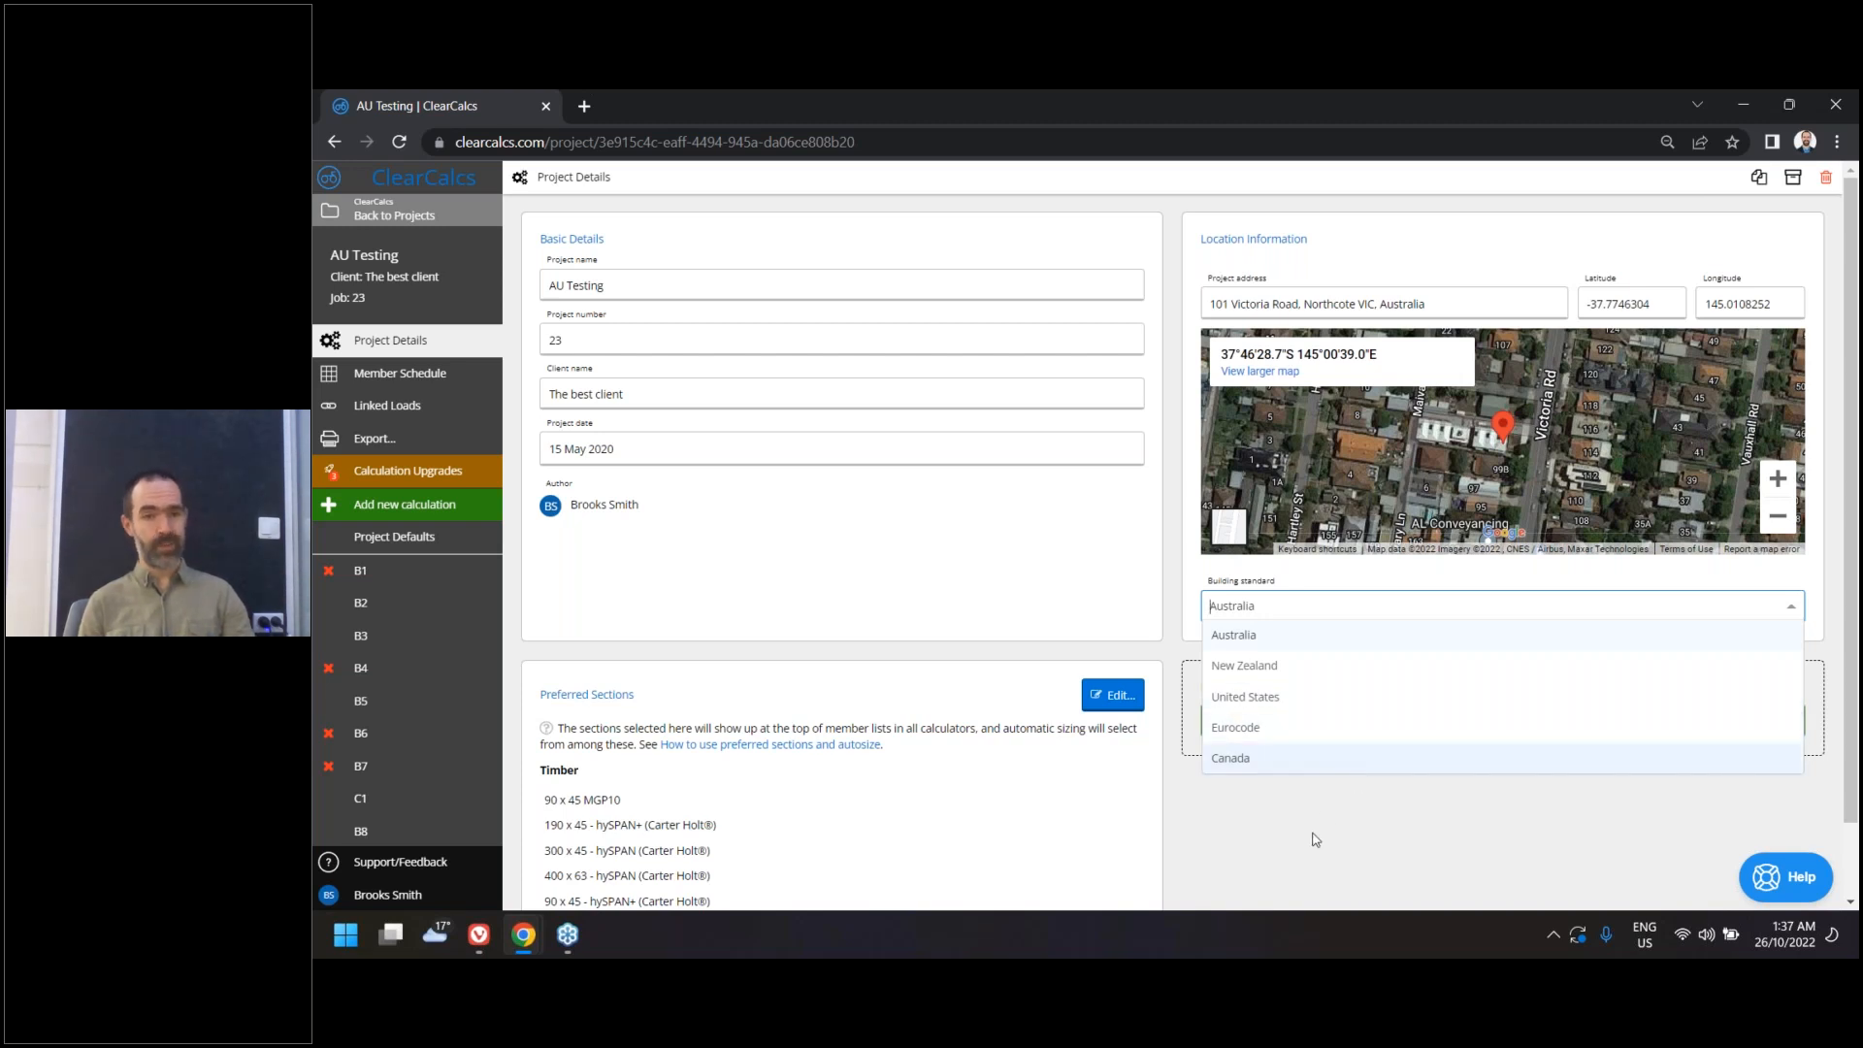
Browse the calculators offered for the US, Canada and Europe without adding one to the project
left_click(381, 512)
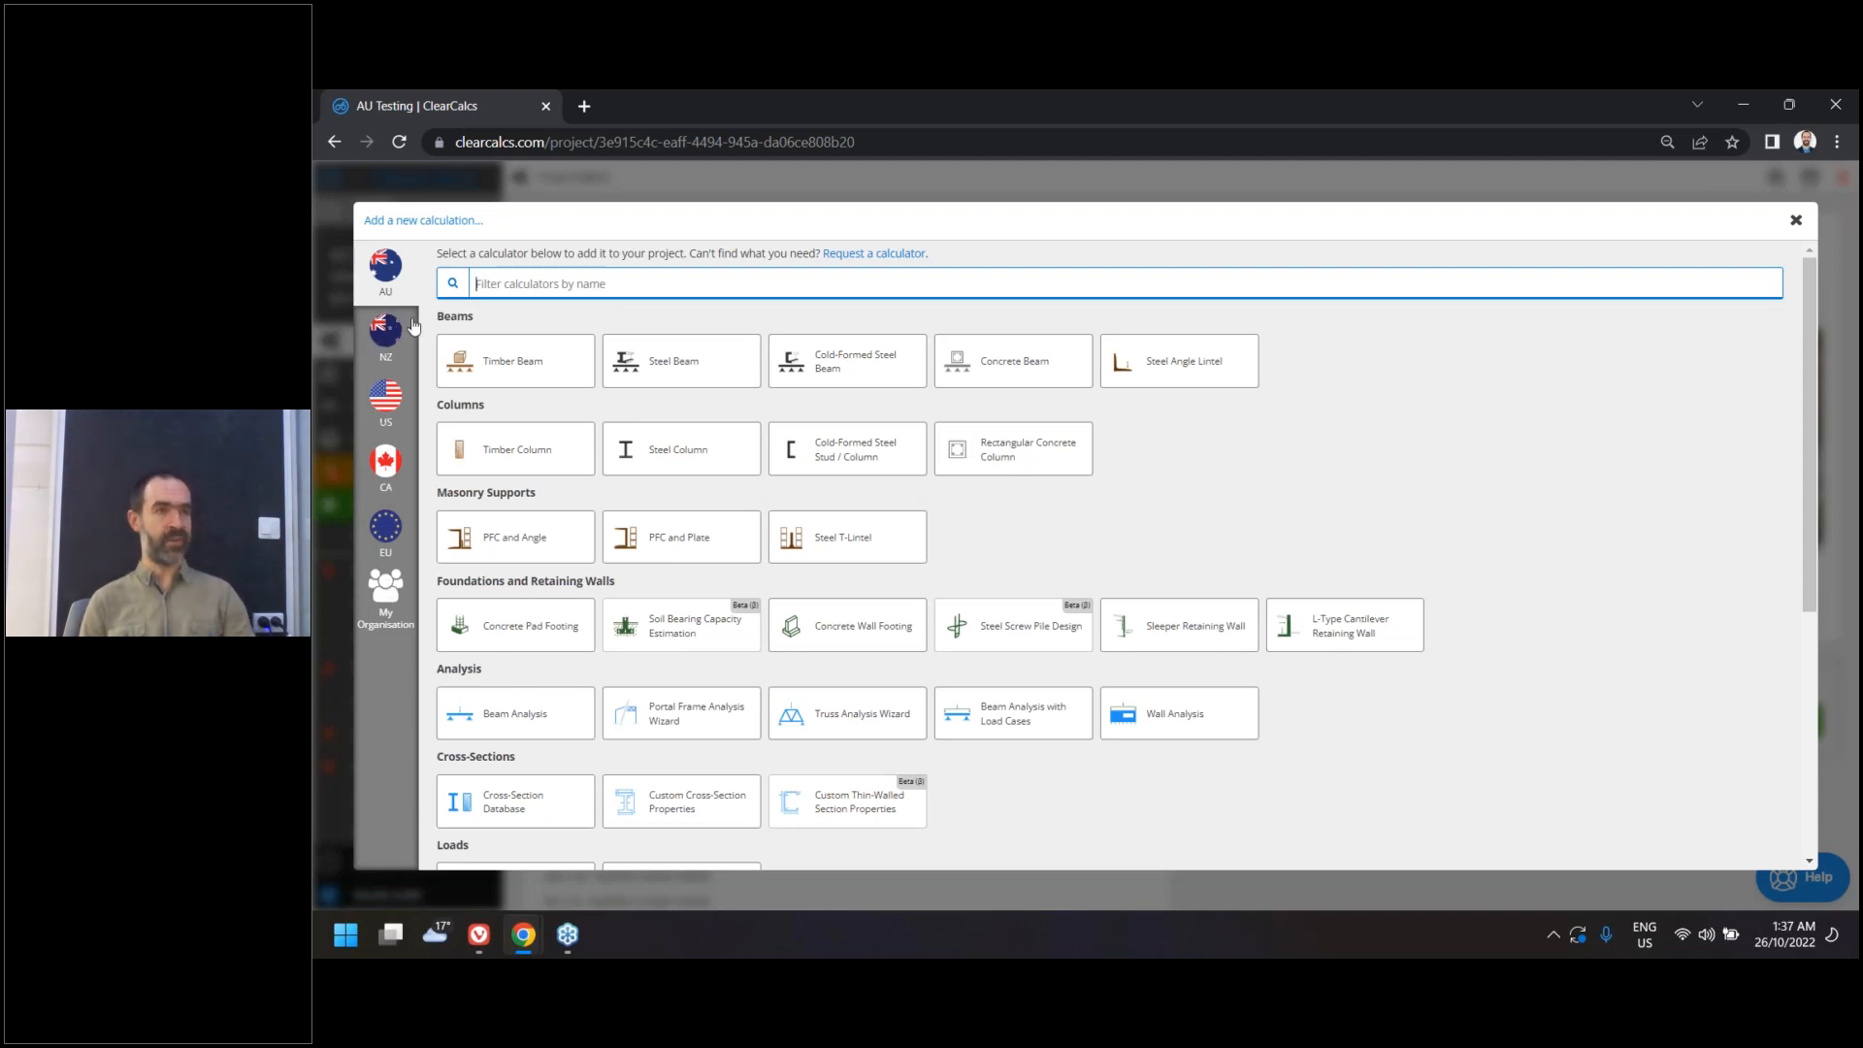
left_click(388, 408)
left_click(387, 464)
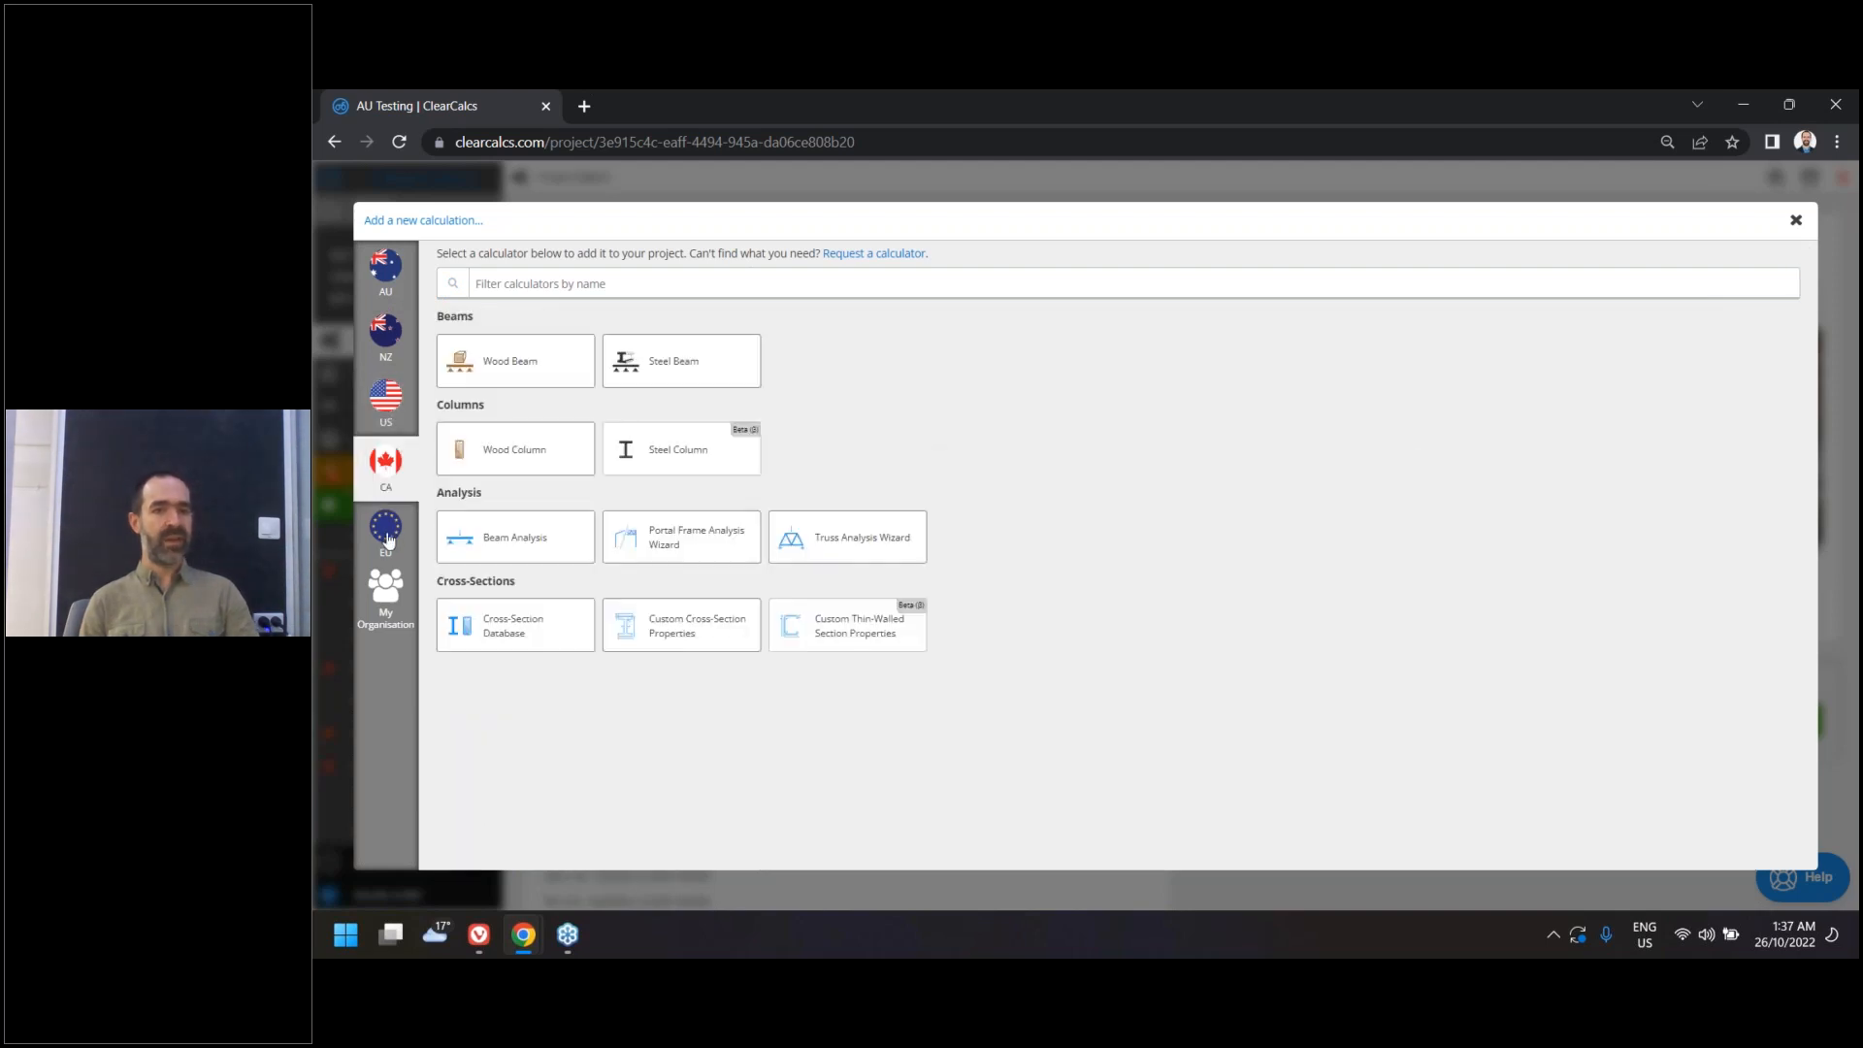
left_click(388, 536)
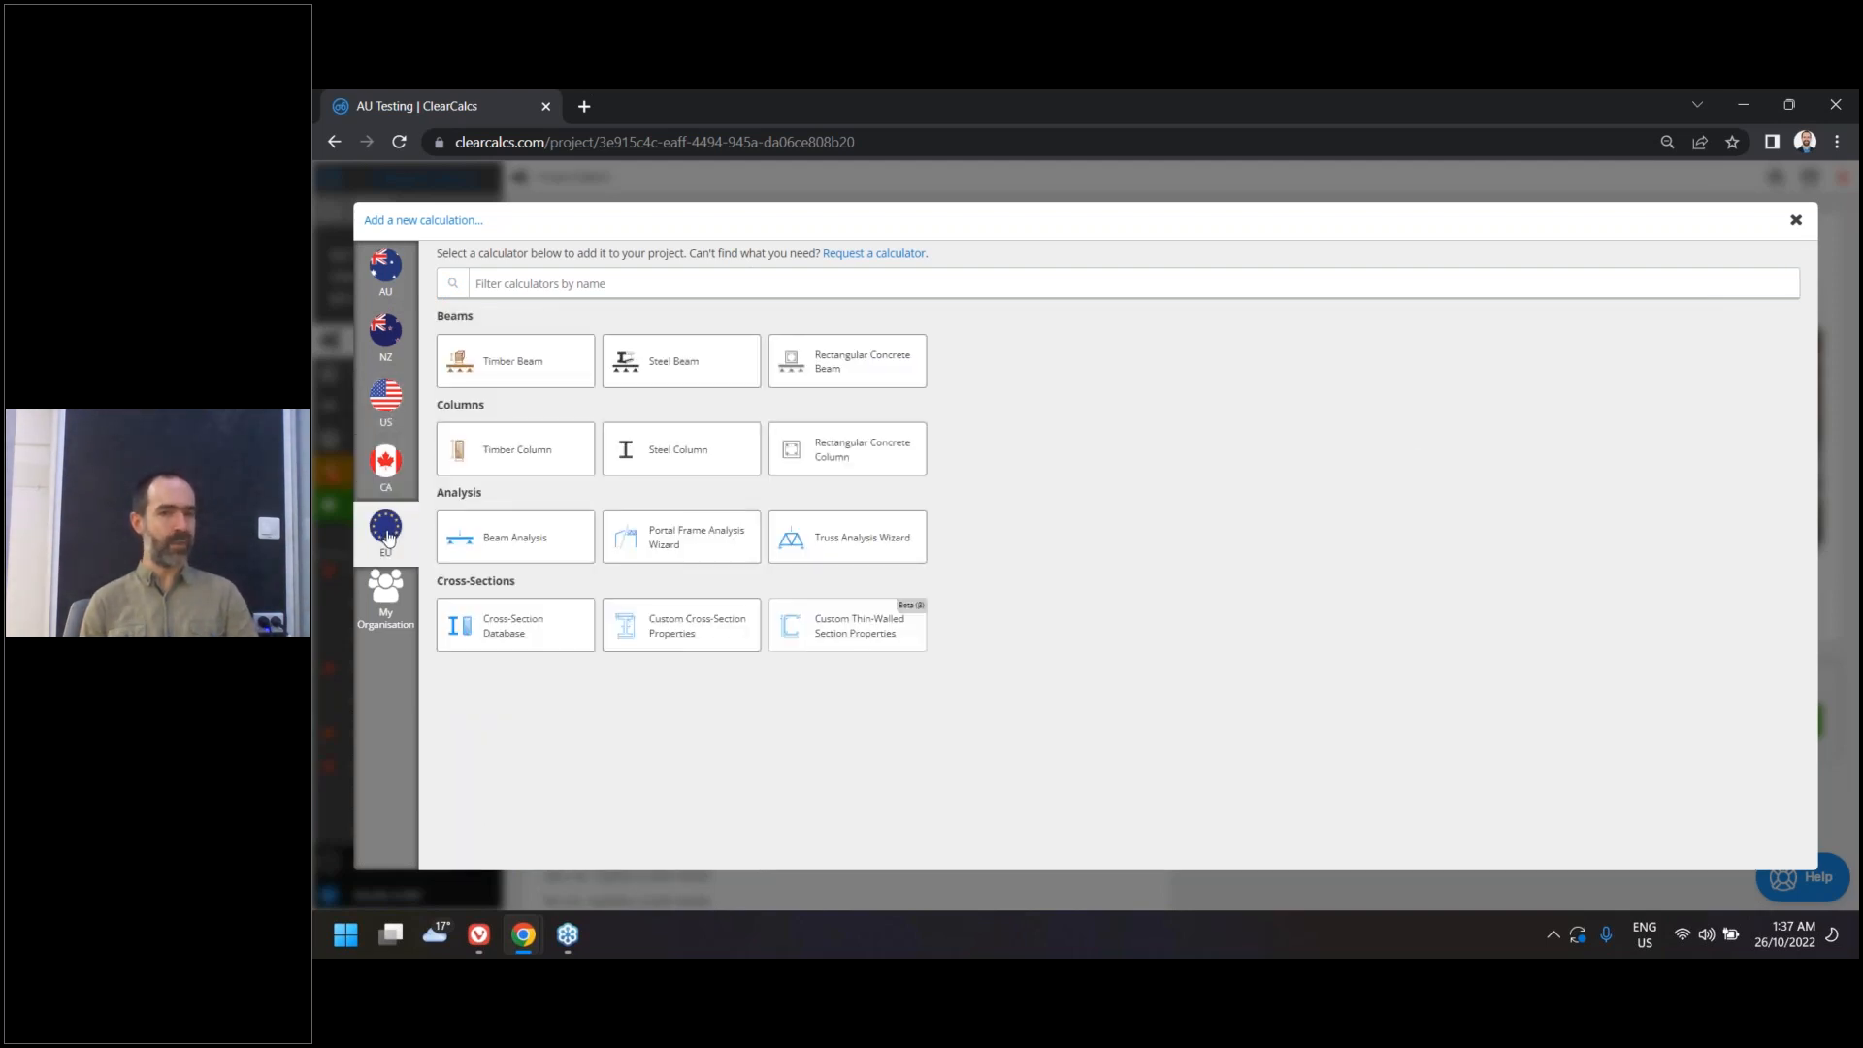
left_click(396, 393)
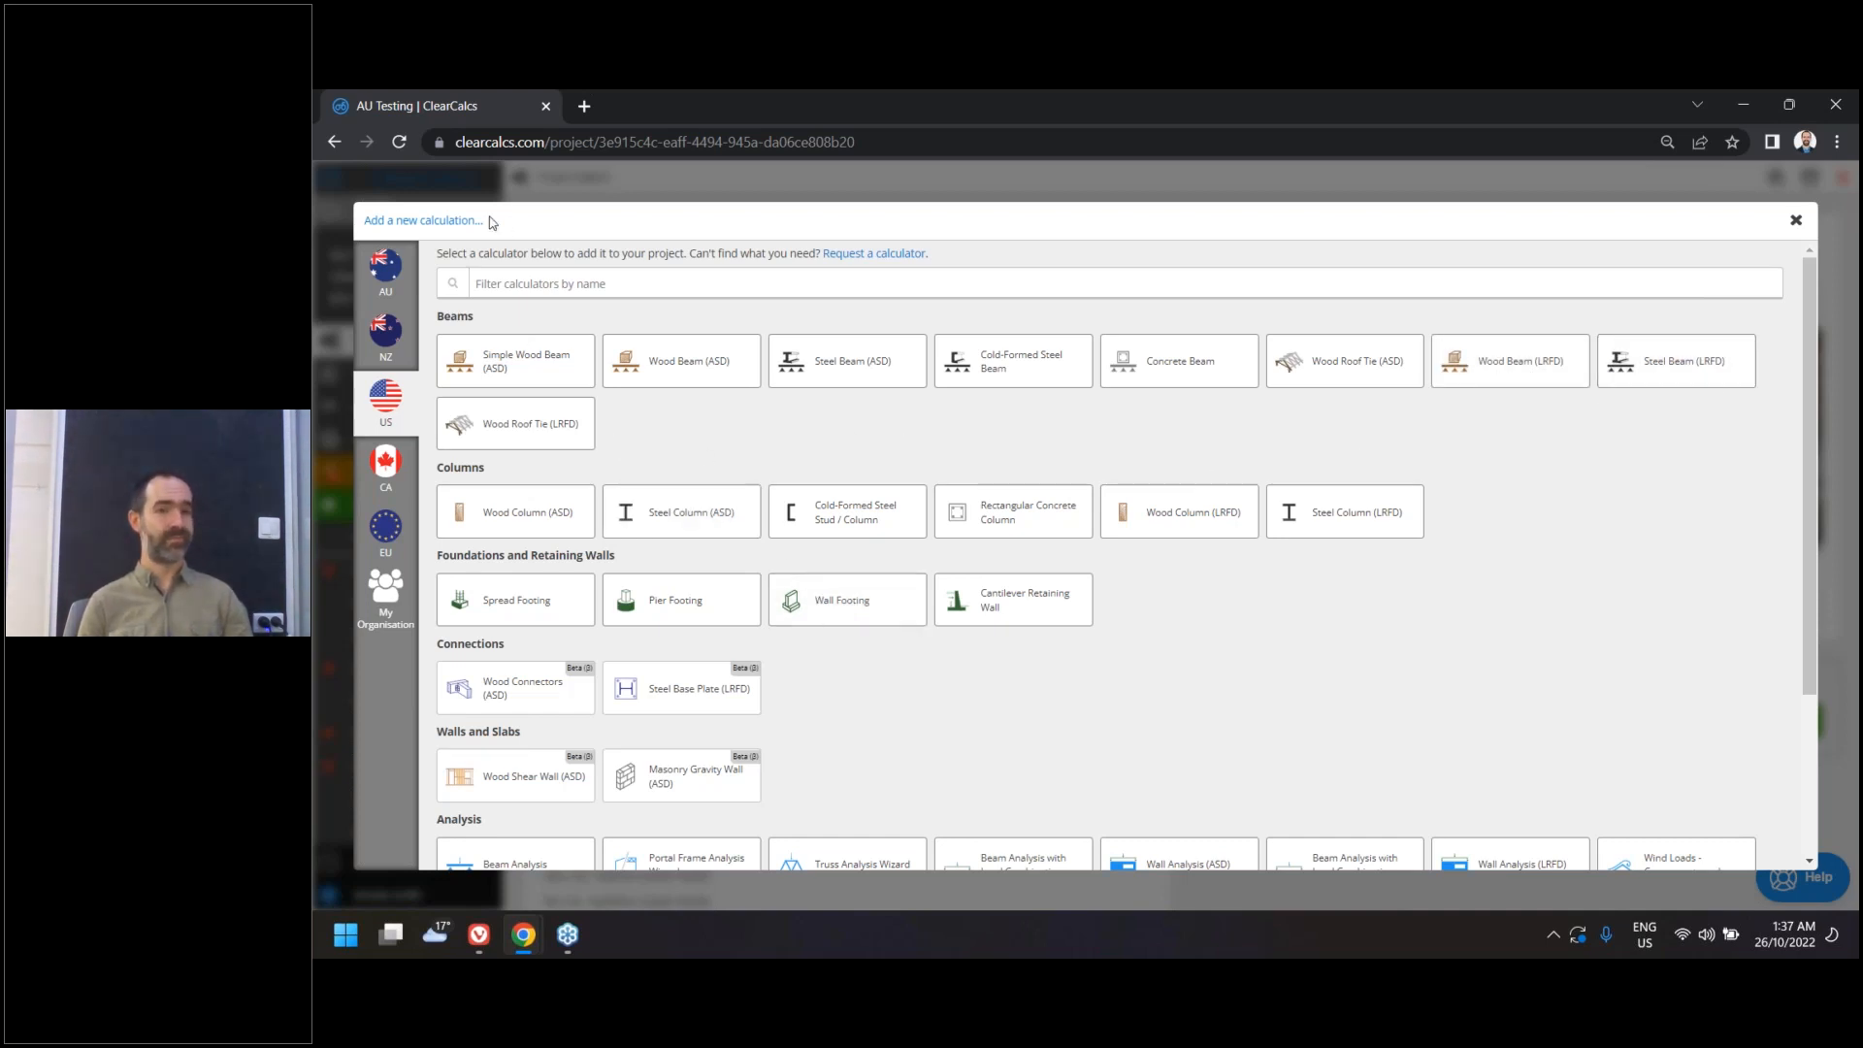
left_click(1800, 233)
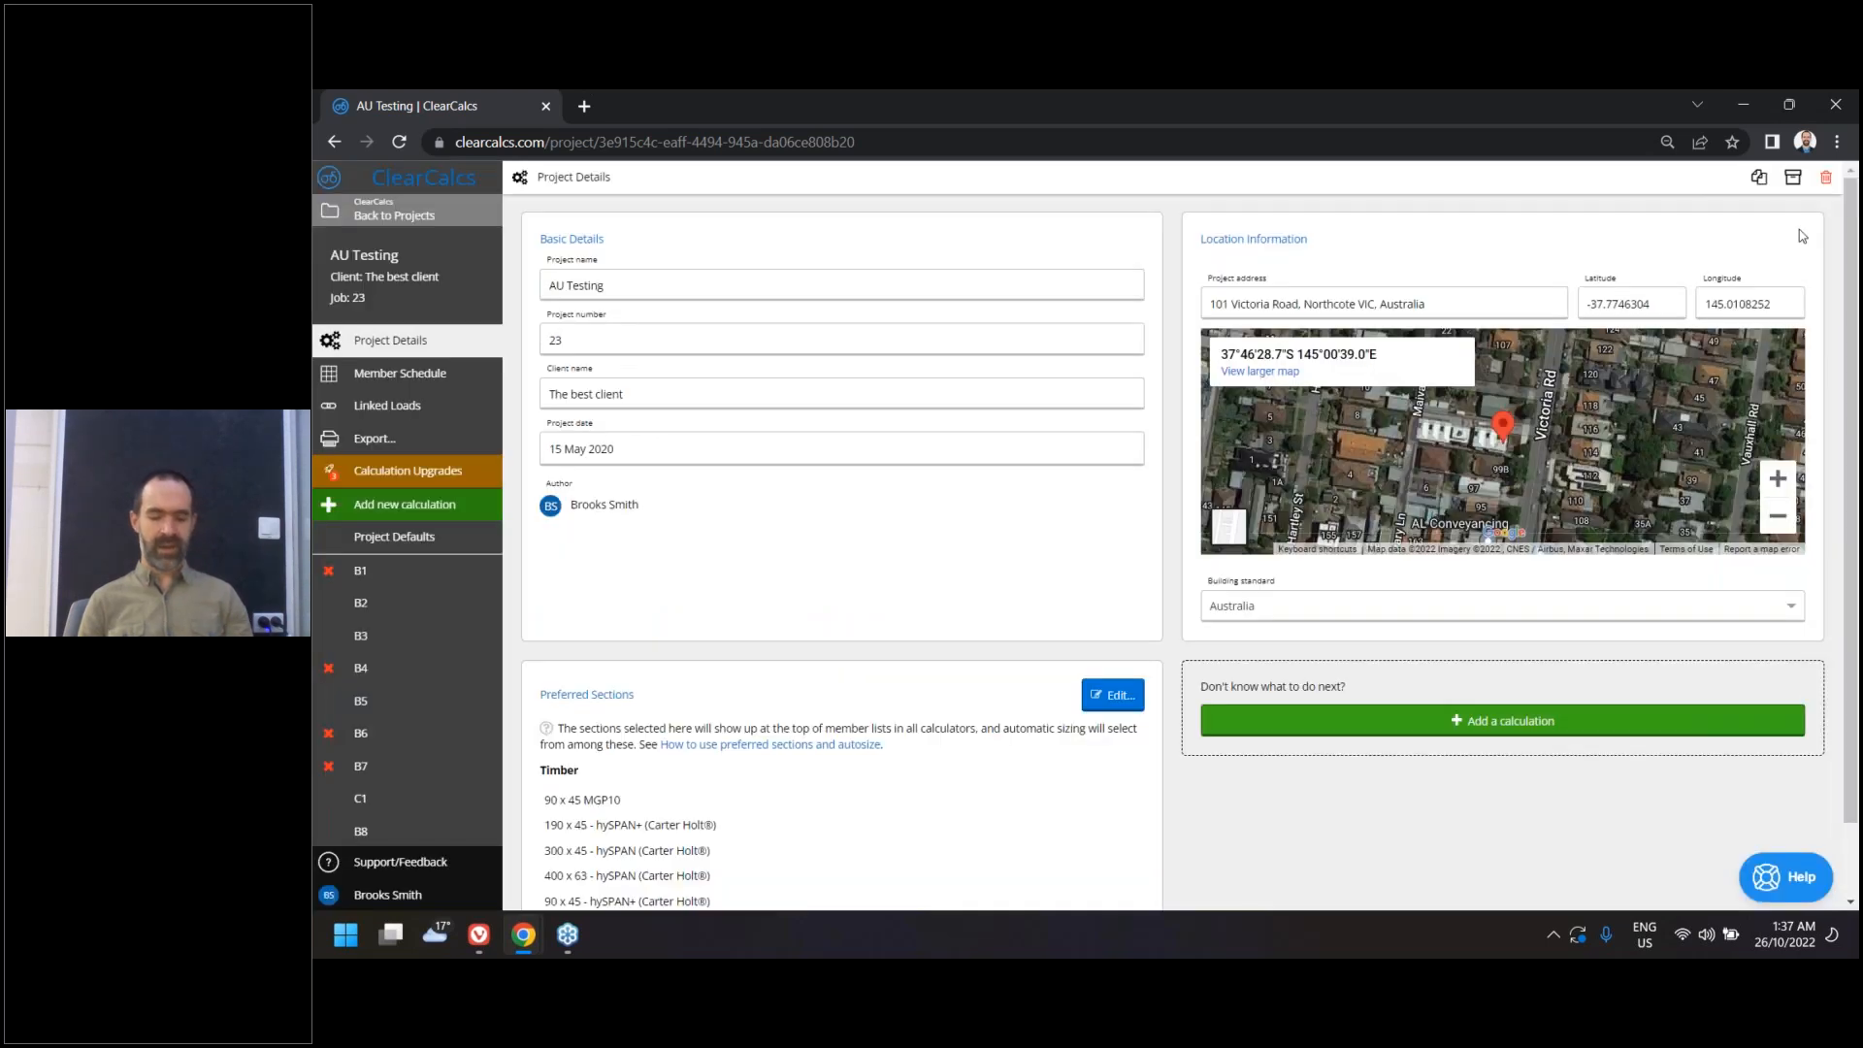
Set the wind class in the project defaults to N4
left_click(383, 543)
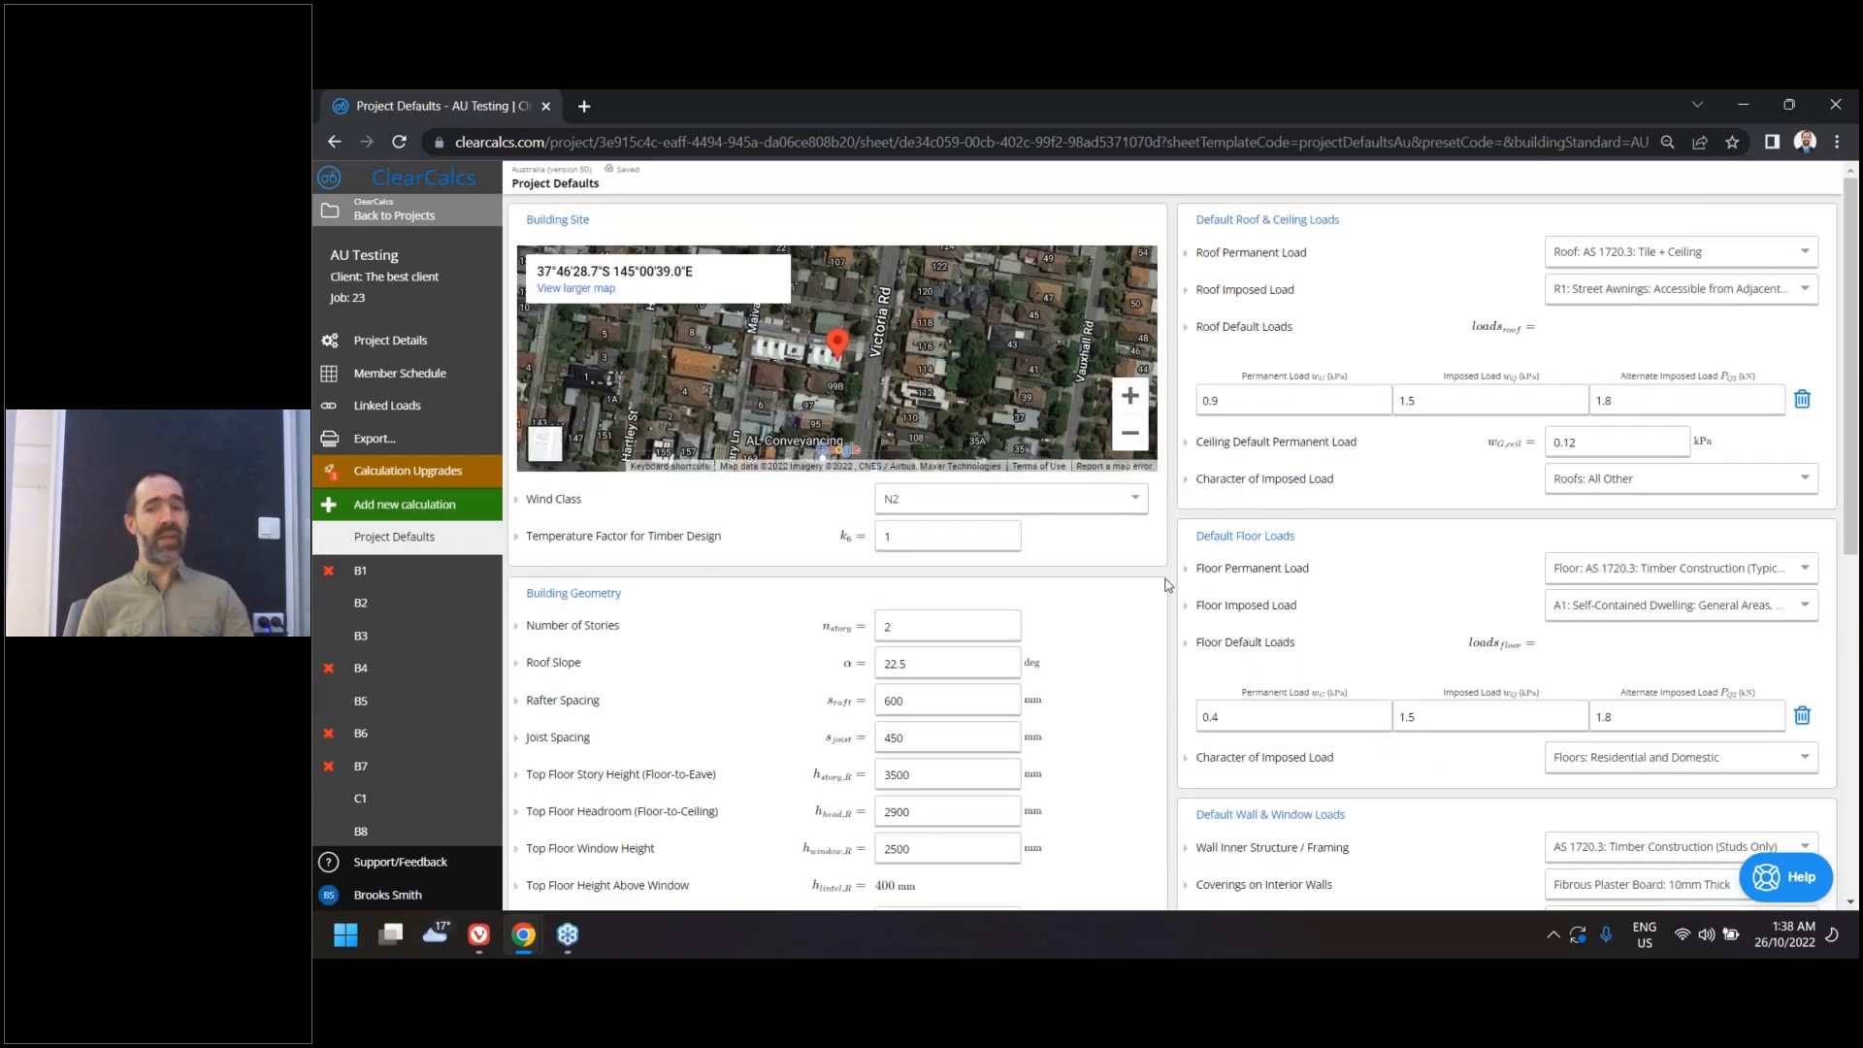
left_click(1097, 501)
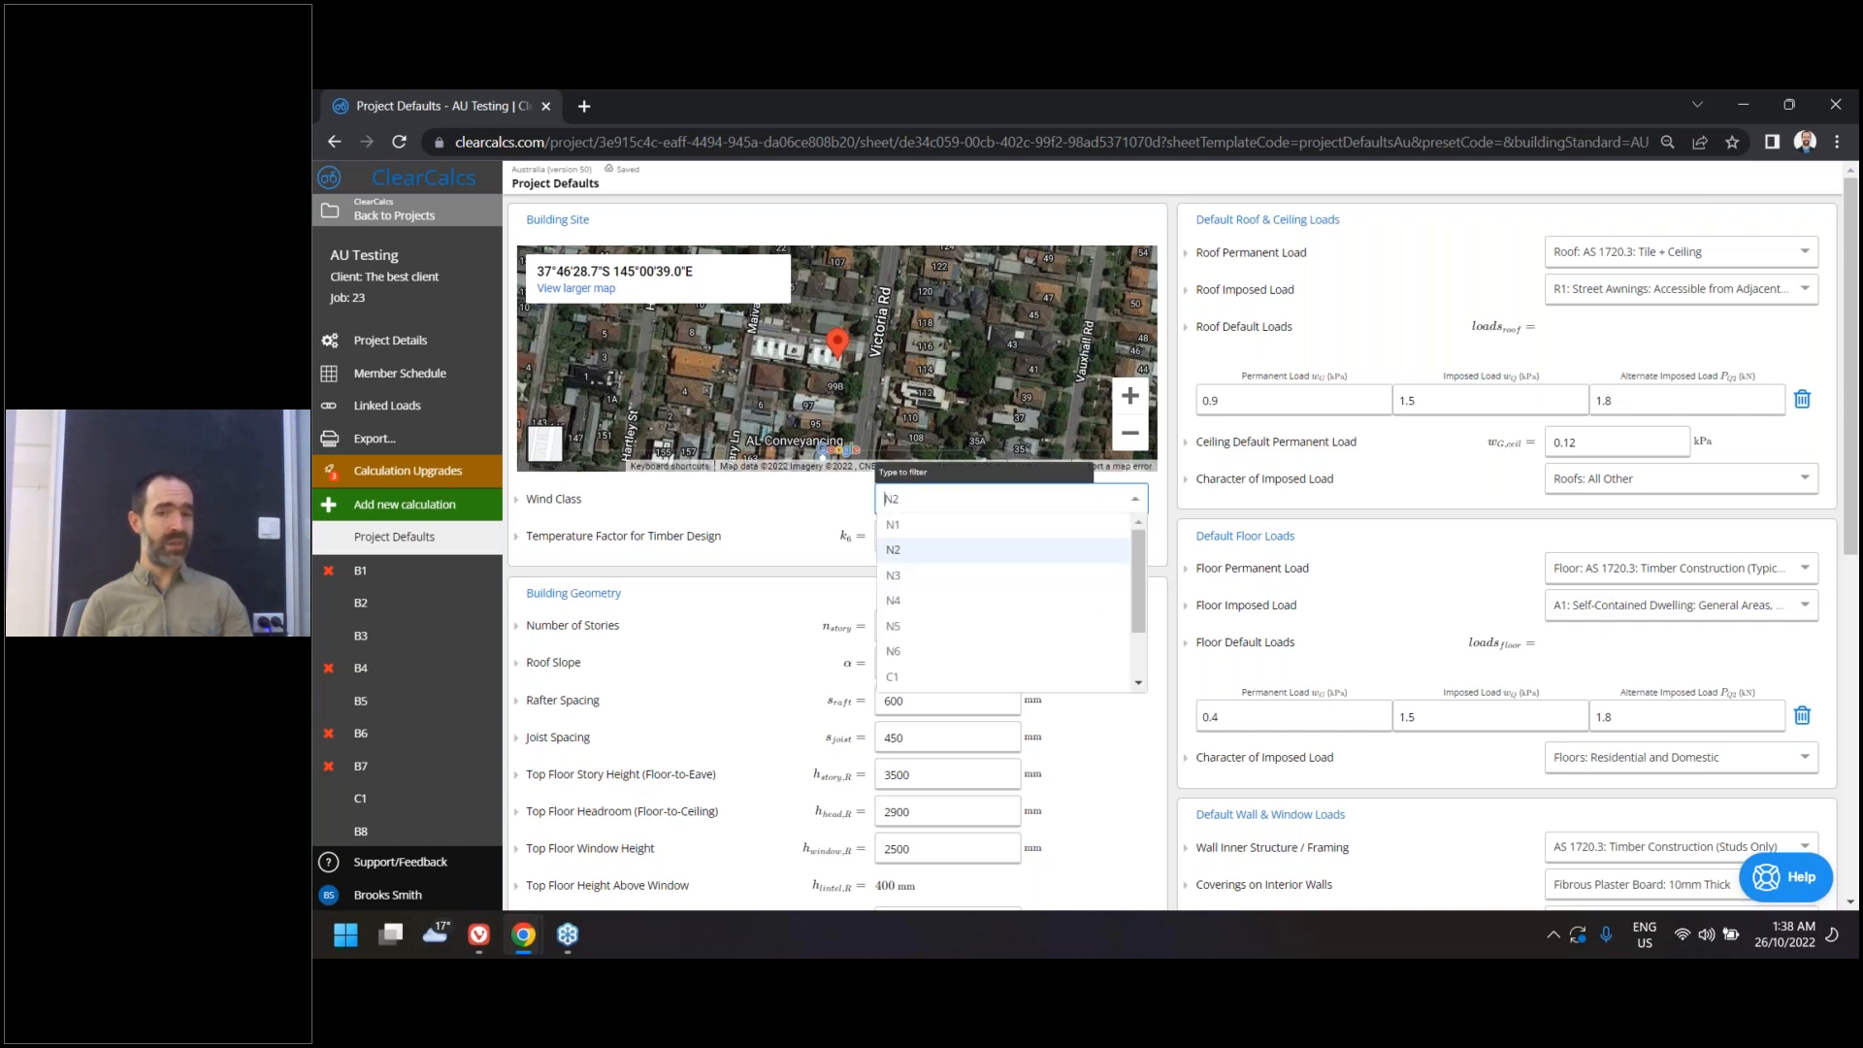
left_click(1011, 617)
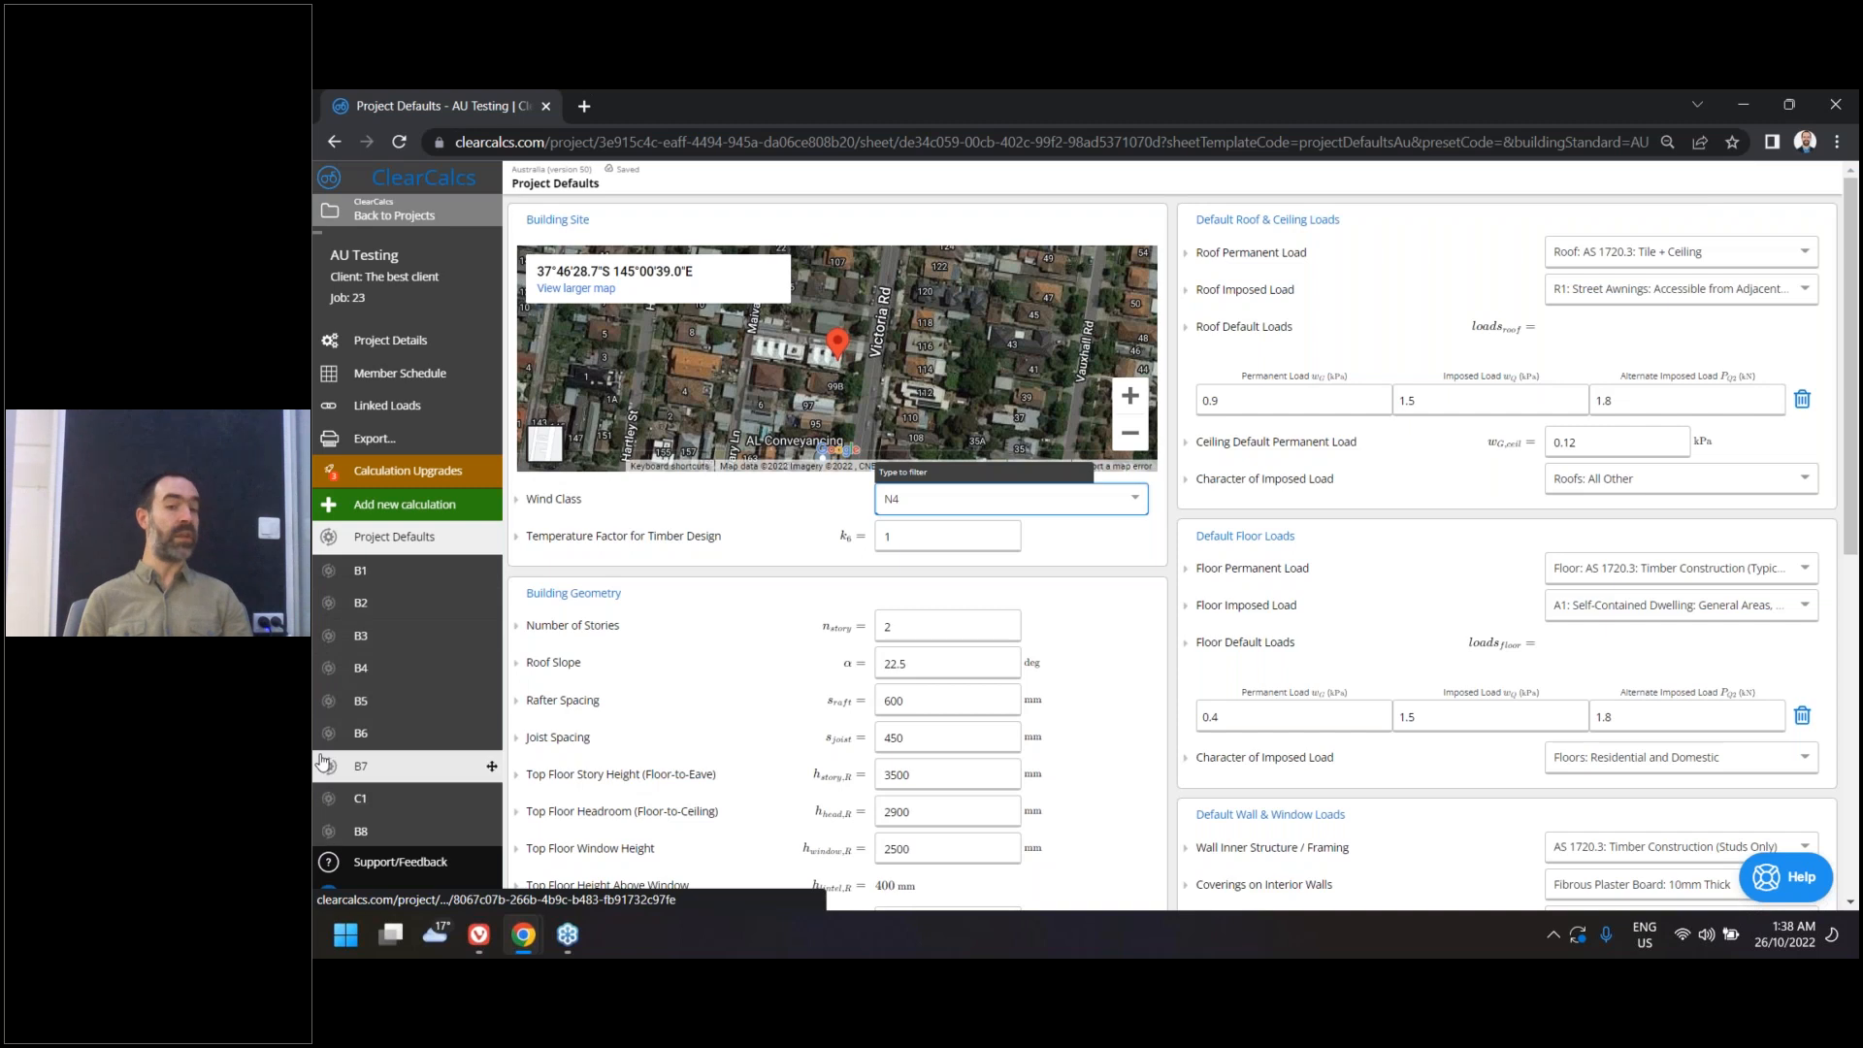
mouse_move(325, 737)
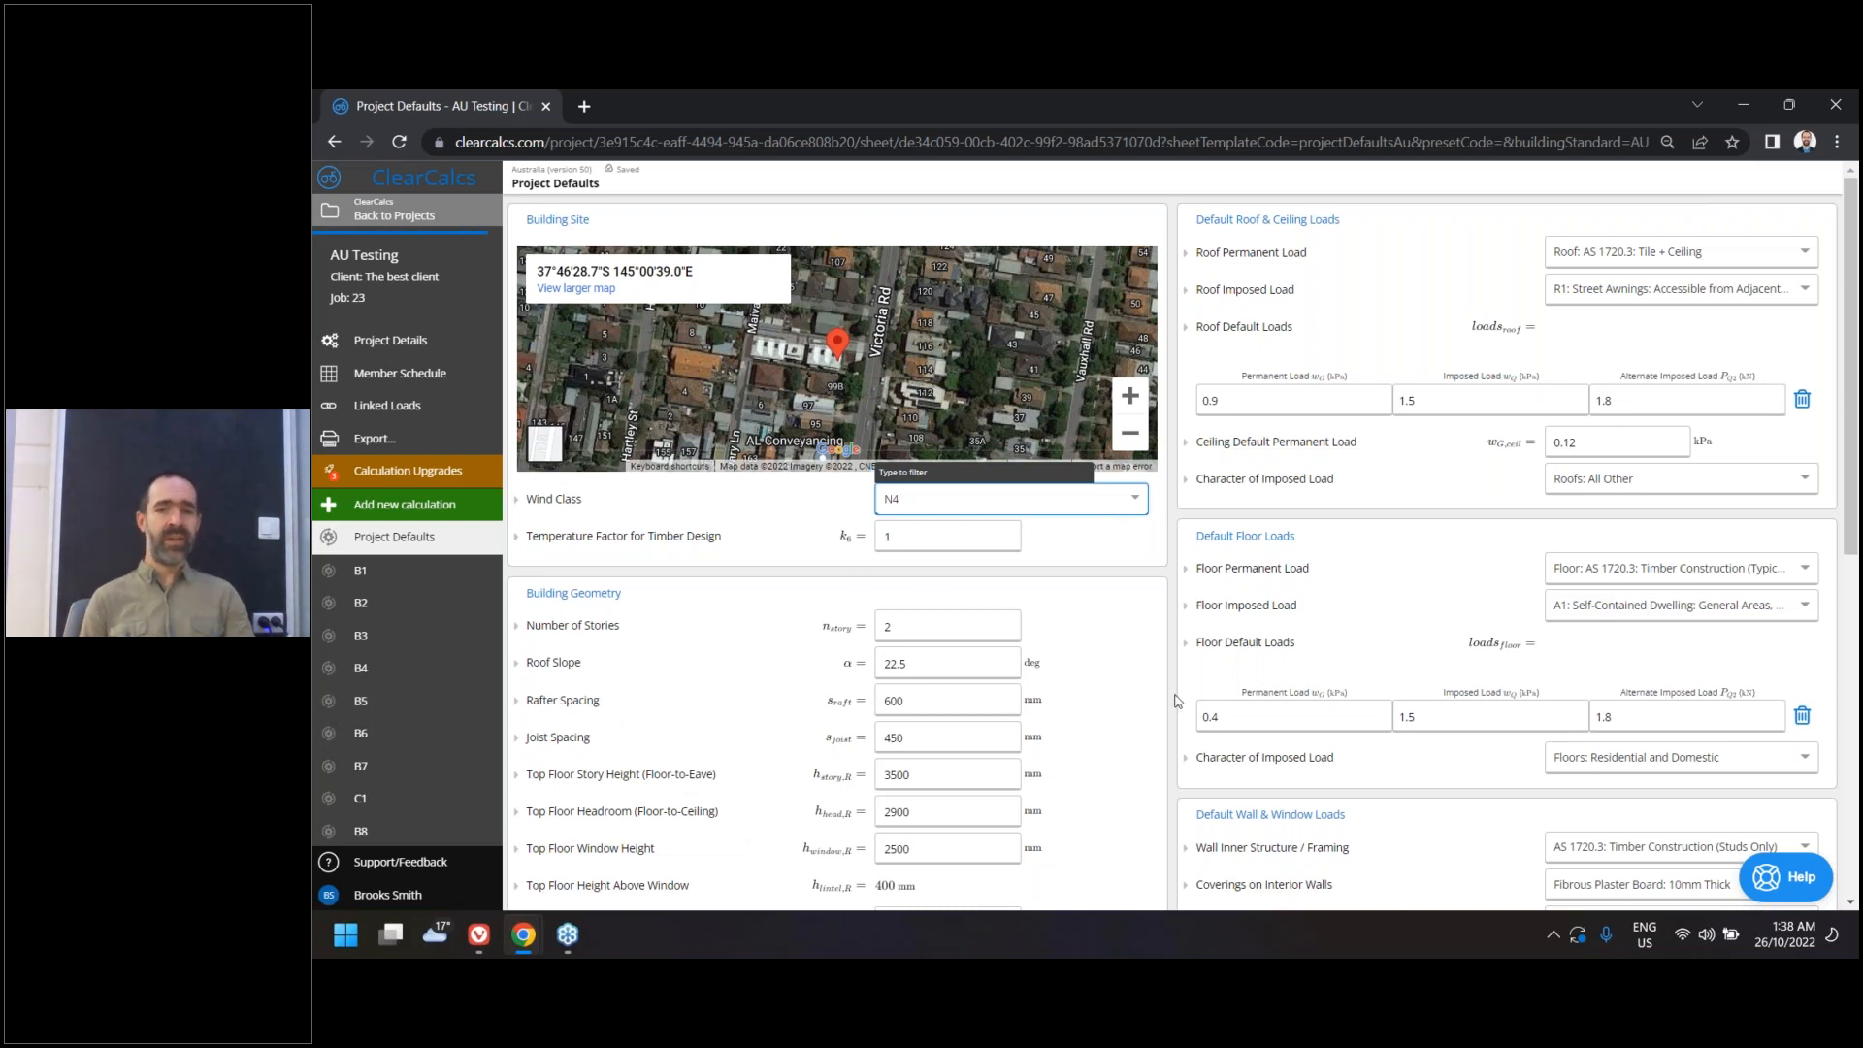
left_click(1158, 580)
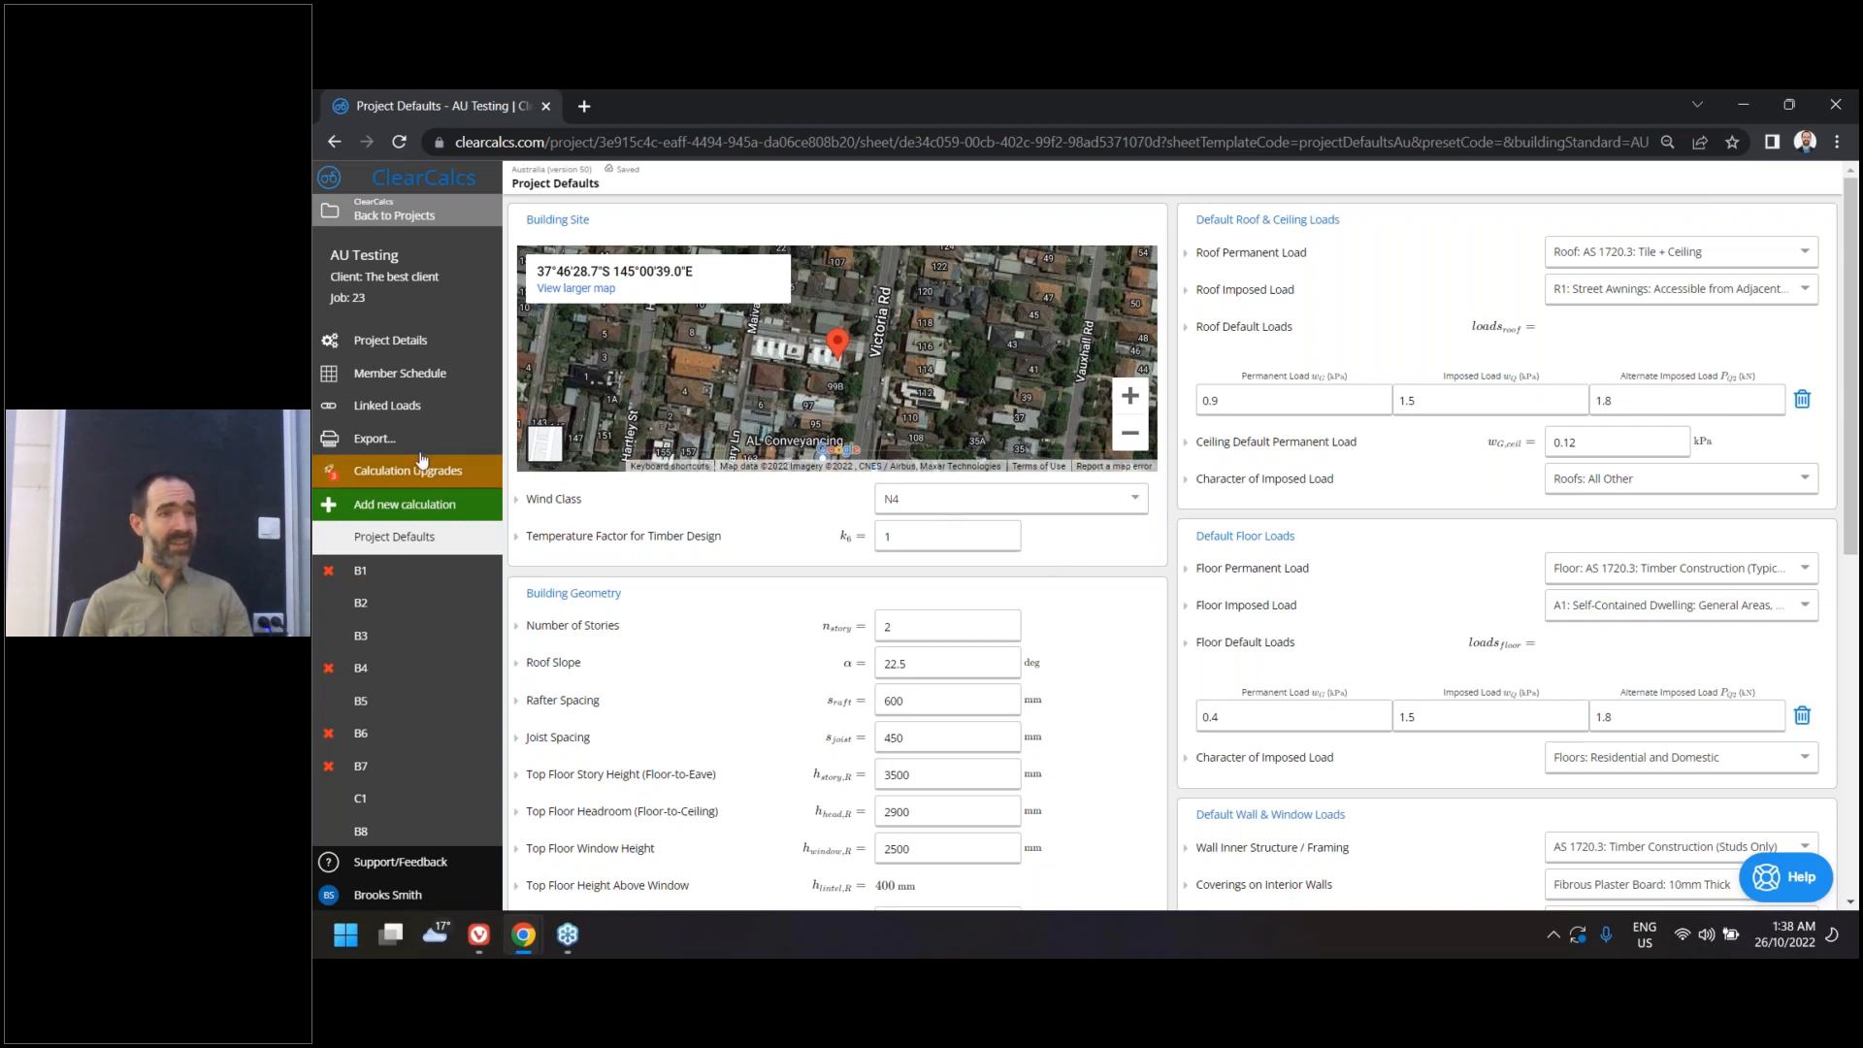
Add an Australian Wind Loads (AS/NZS 1170.2) calculation to the project and view the explanation of its AS4055 wind class equivalent
left_click(337, 506)
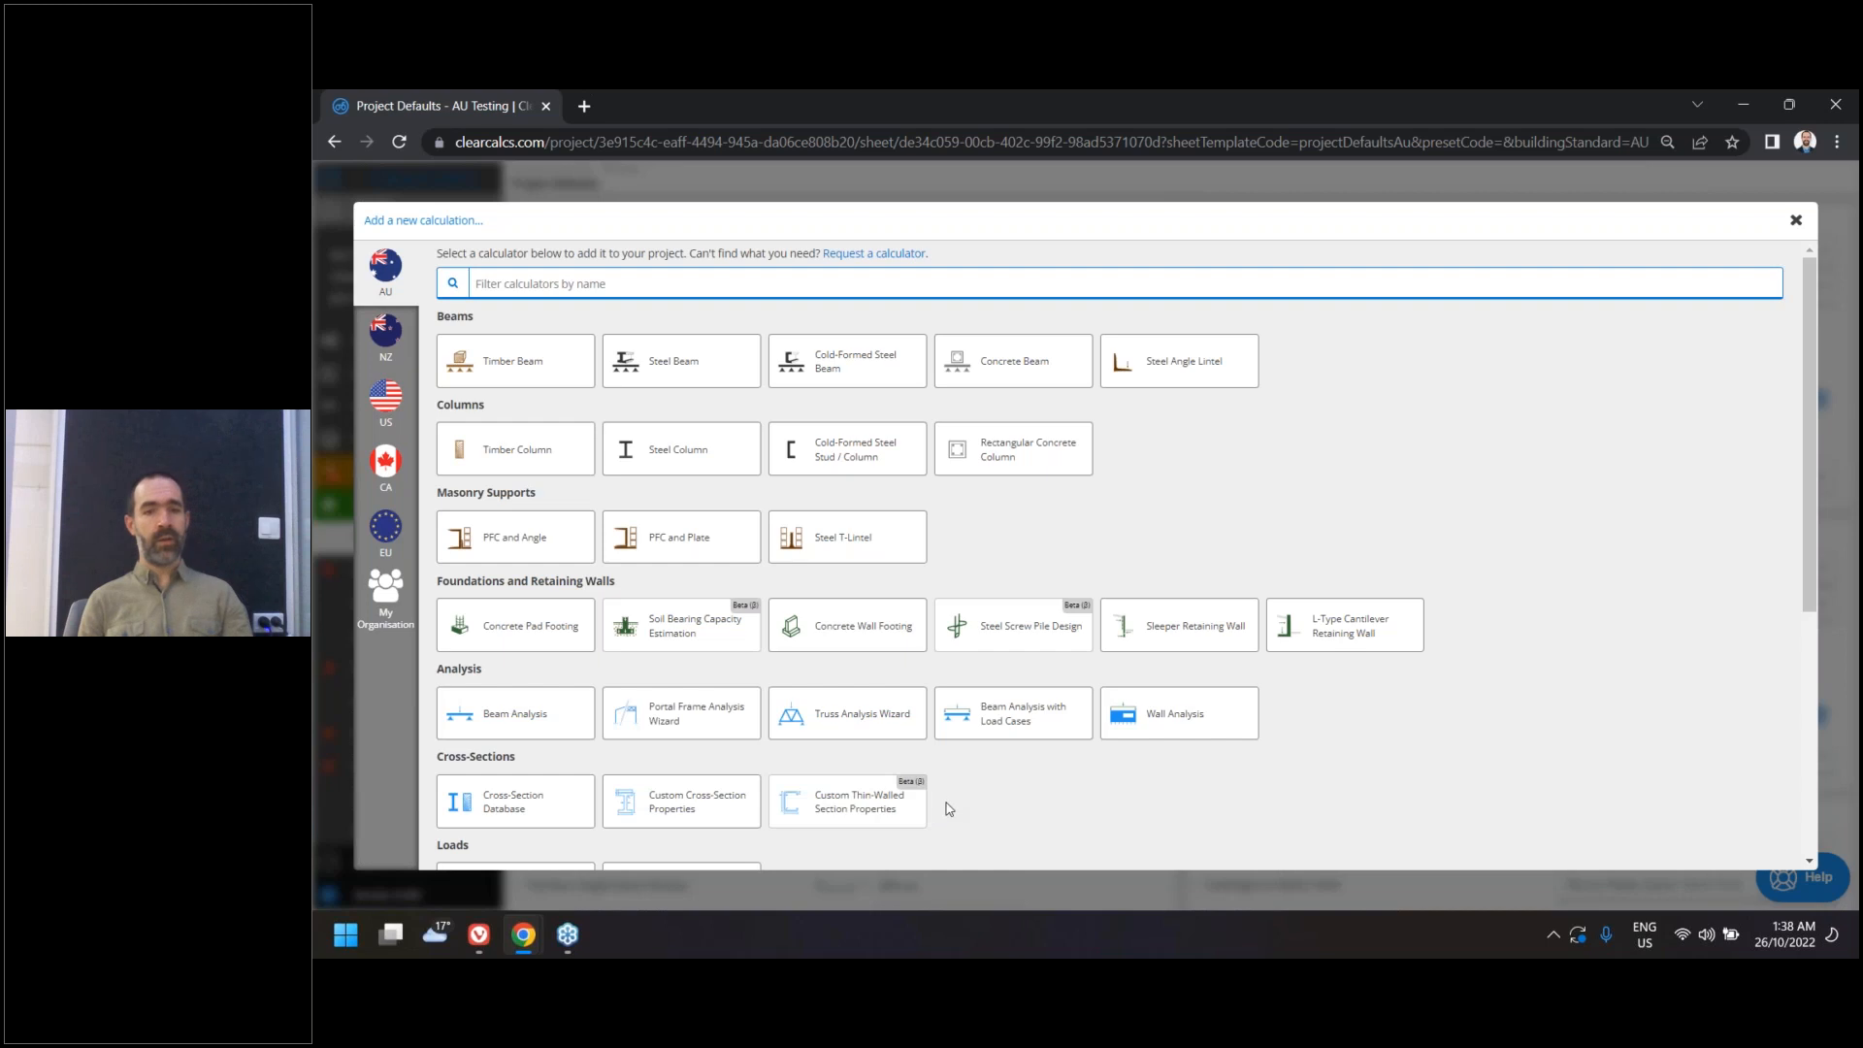
scroll(1007, 788, "down", 5)
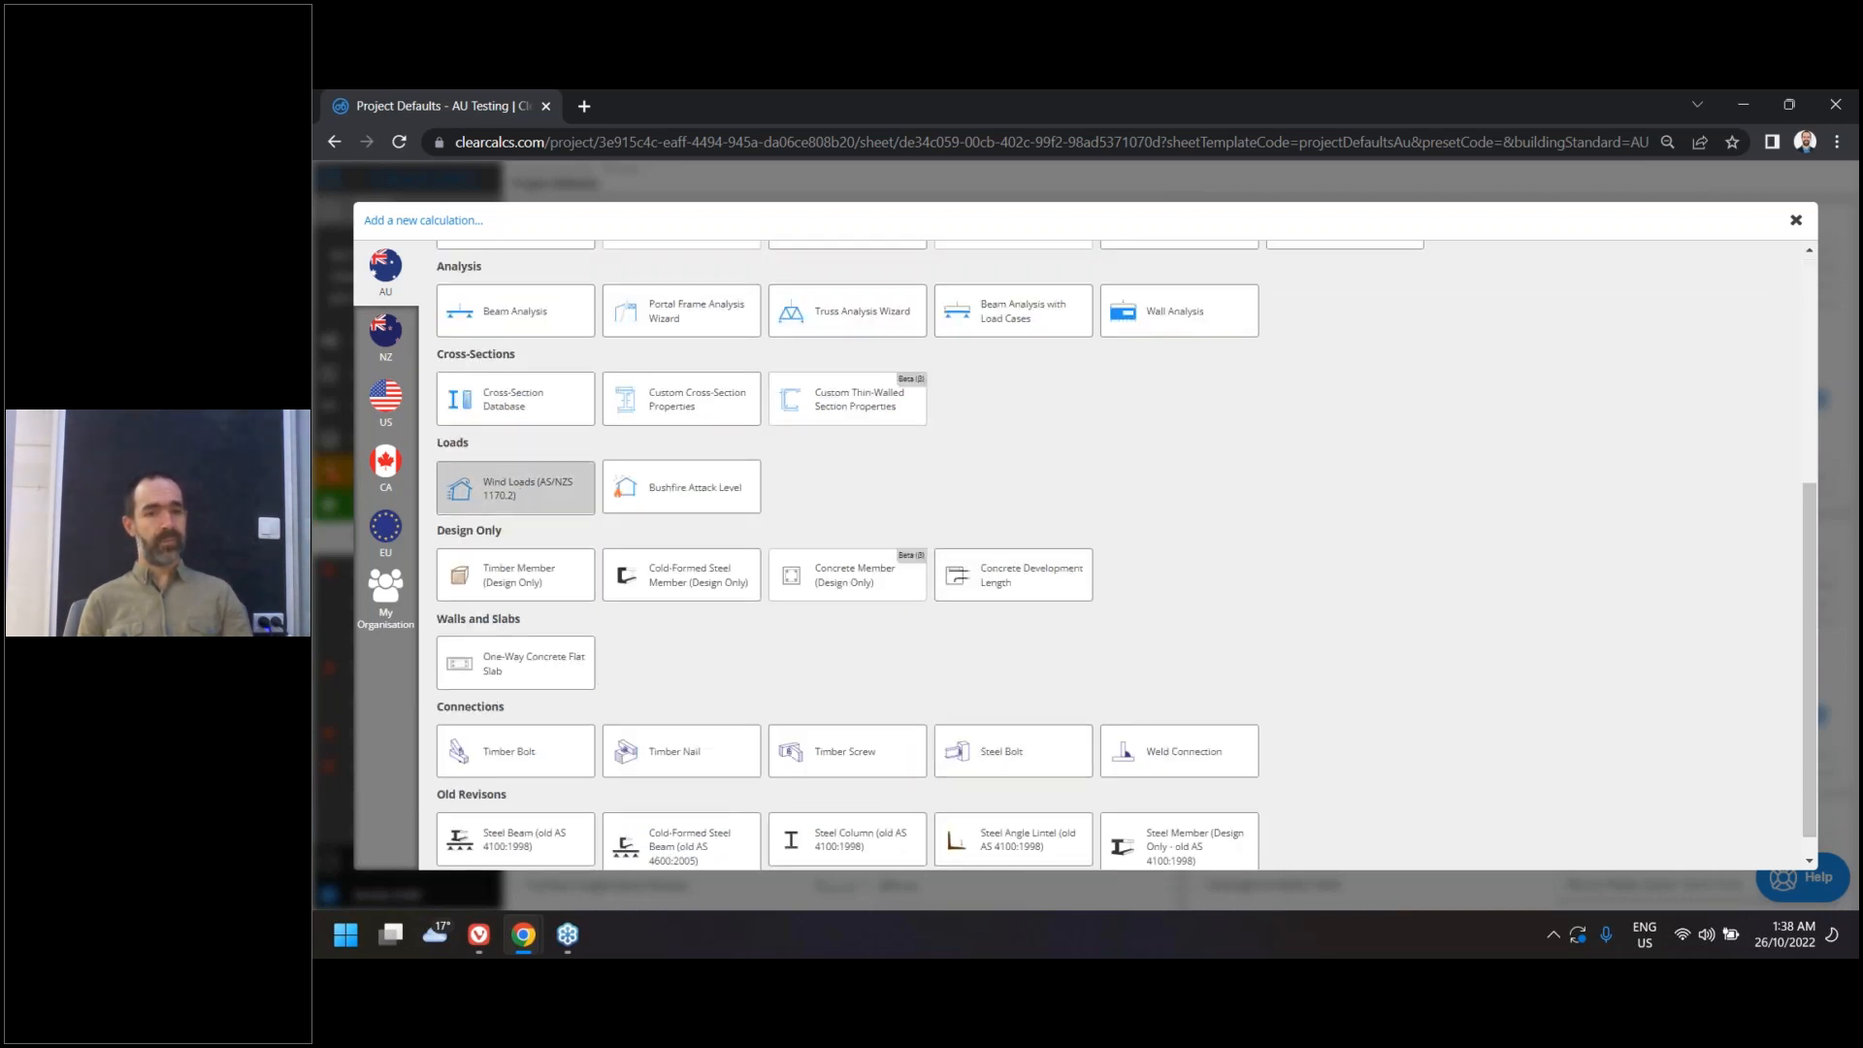
left_click(515, 487)
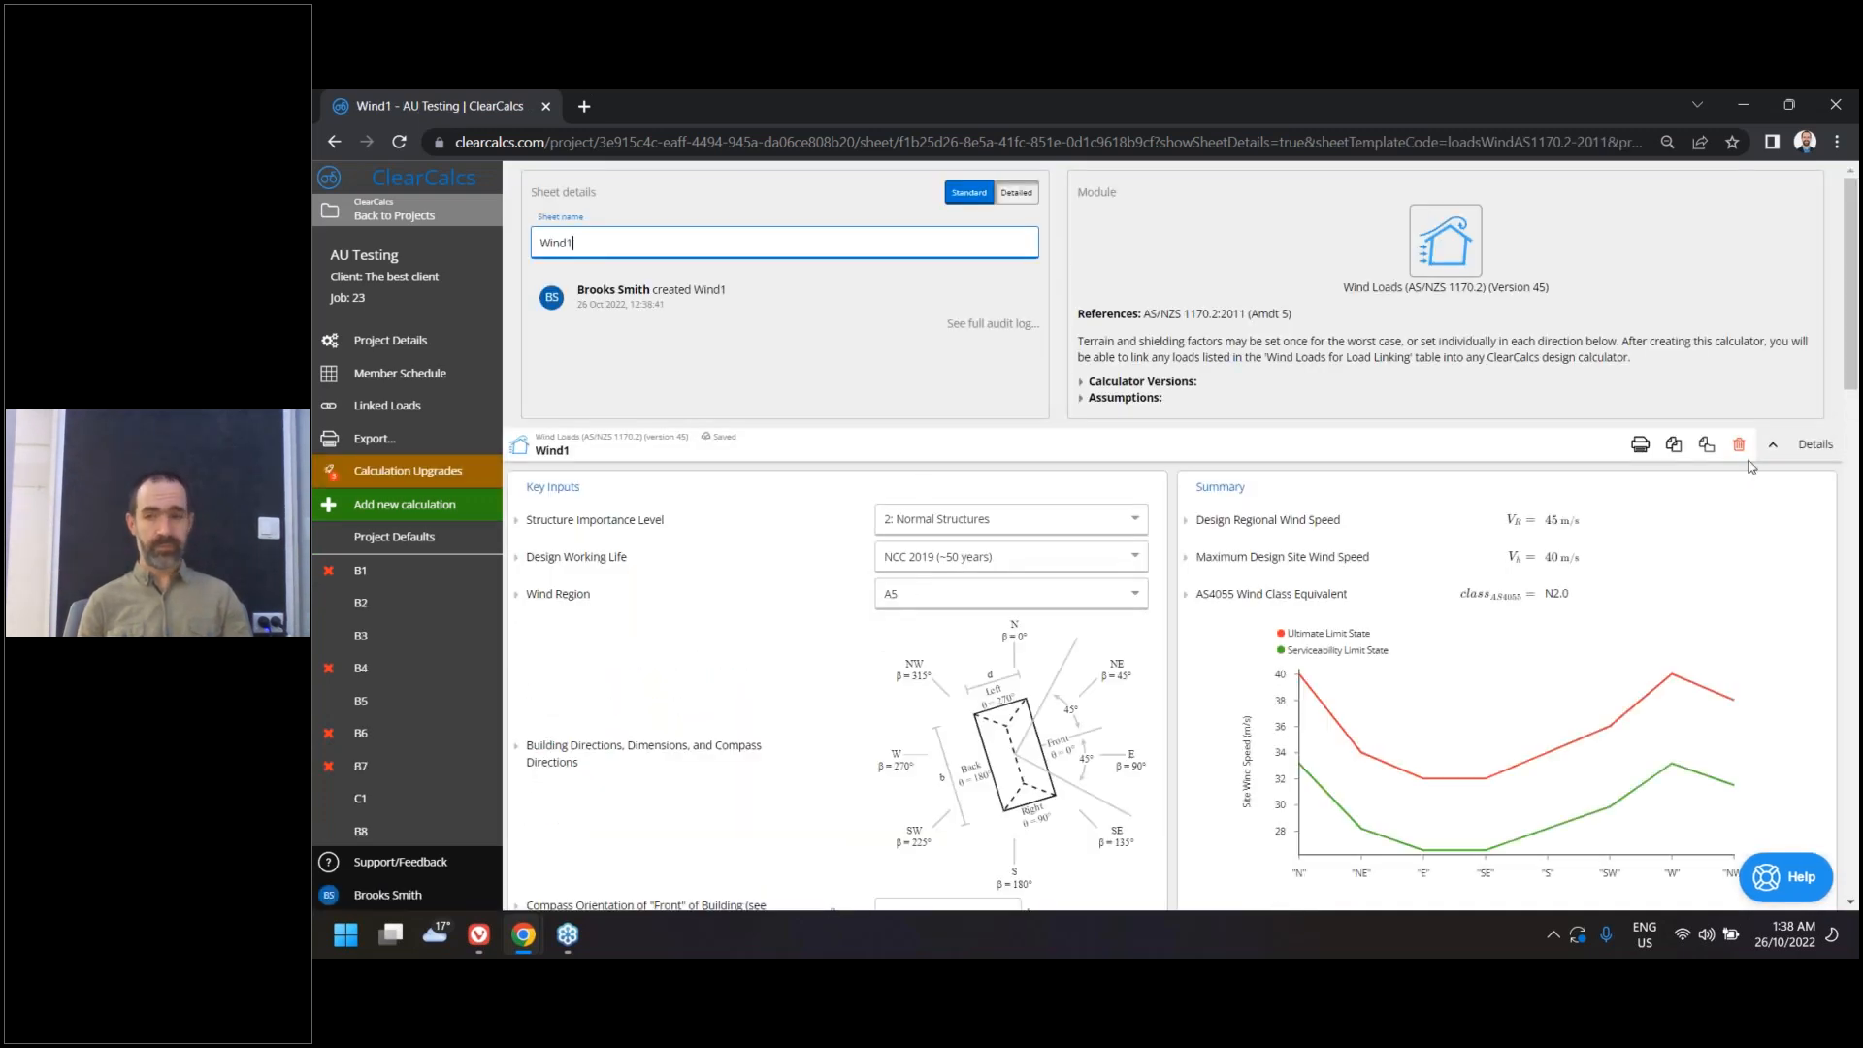
left_click(1773, 444)
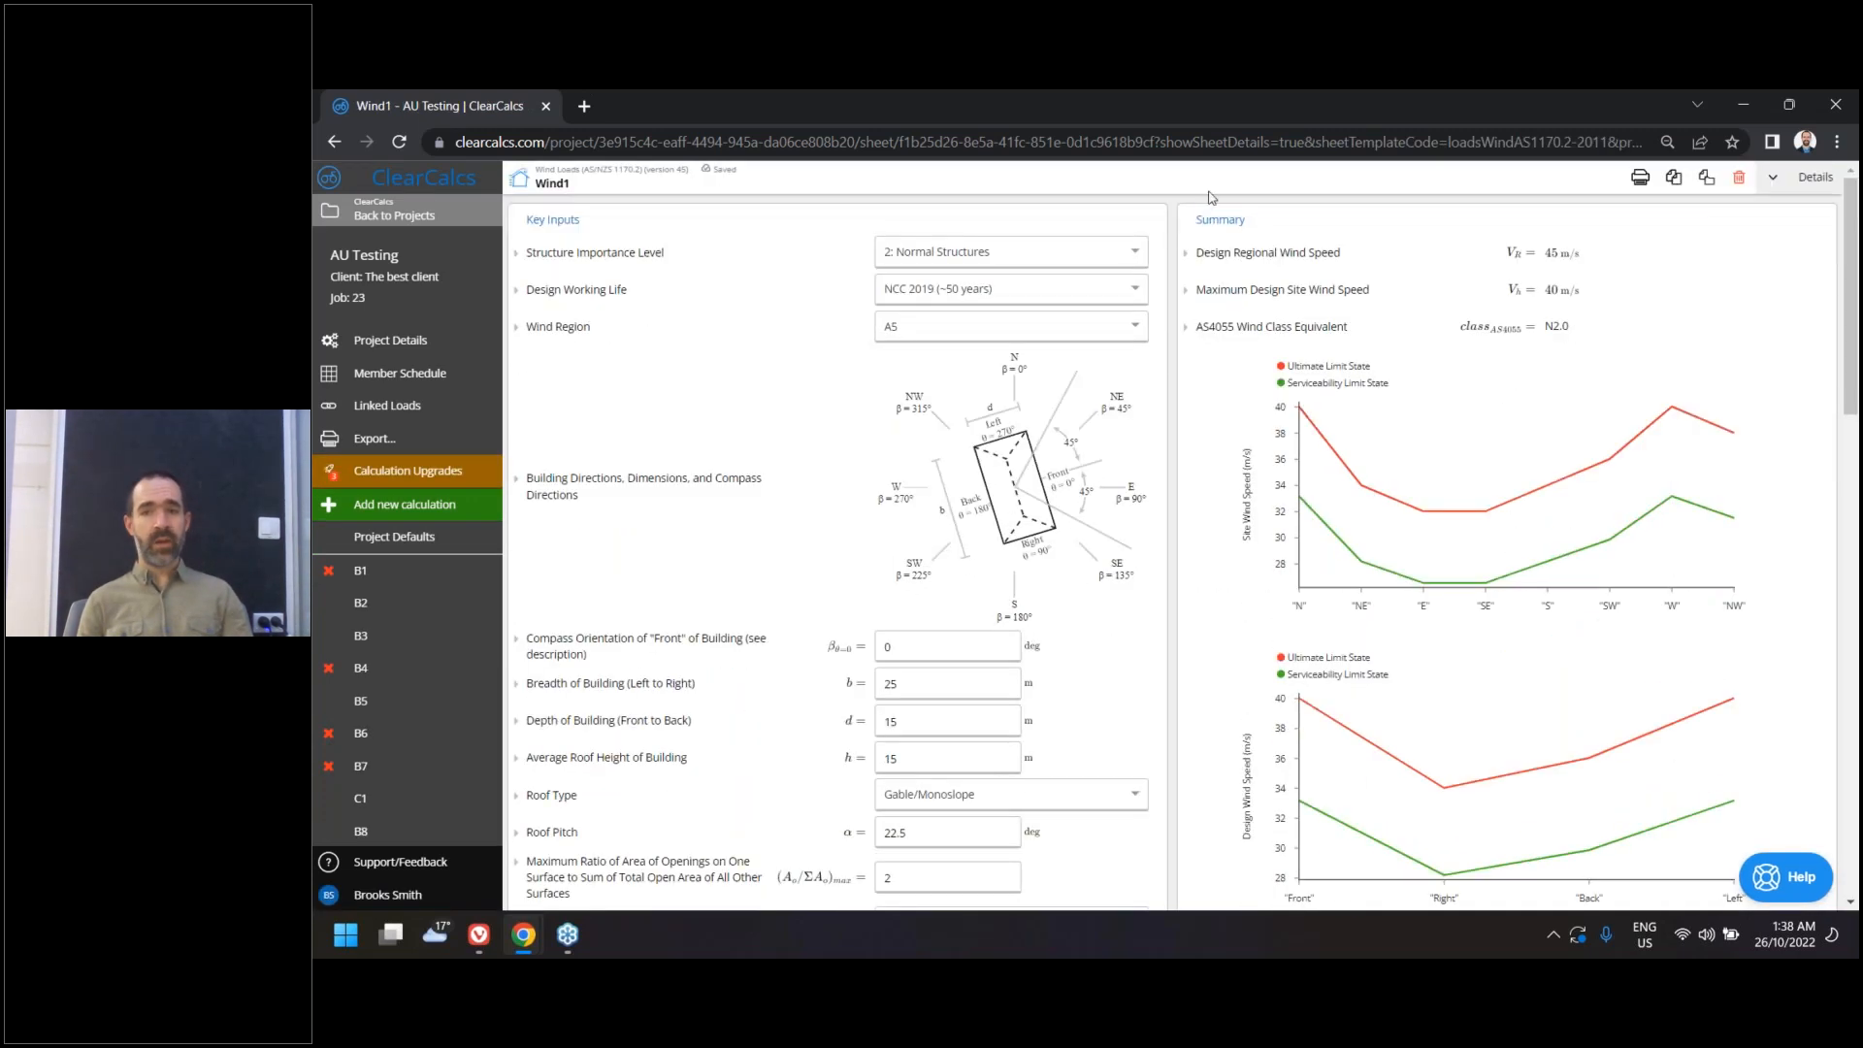
left_click(1230, 330)
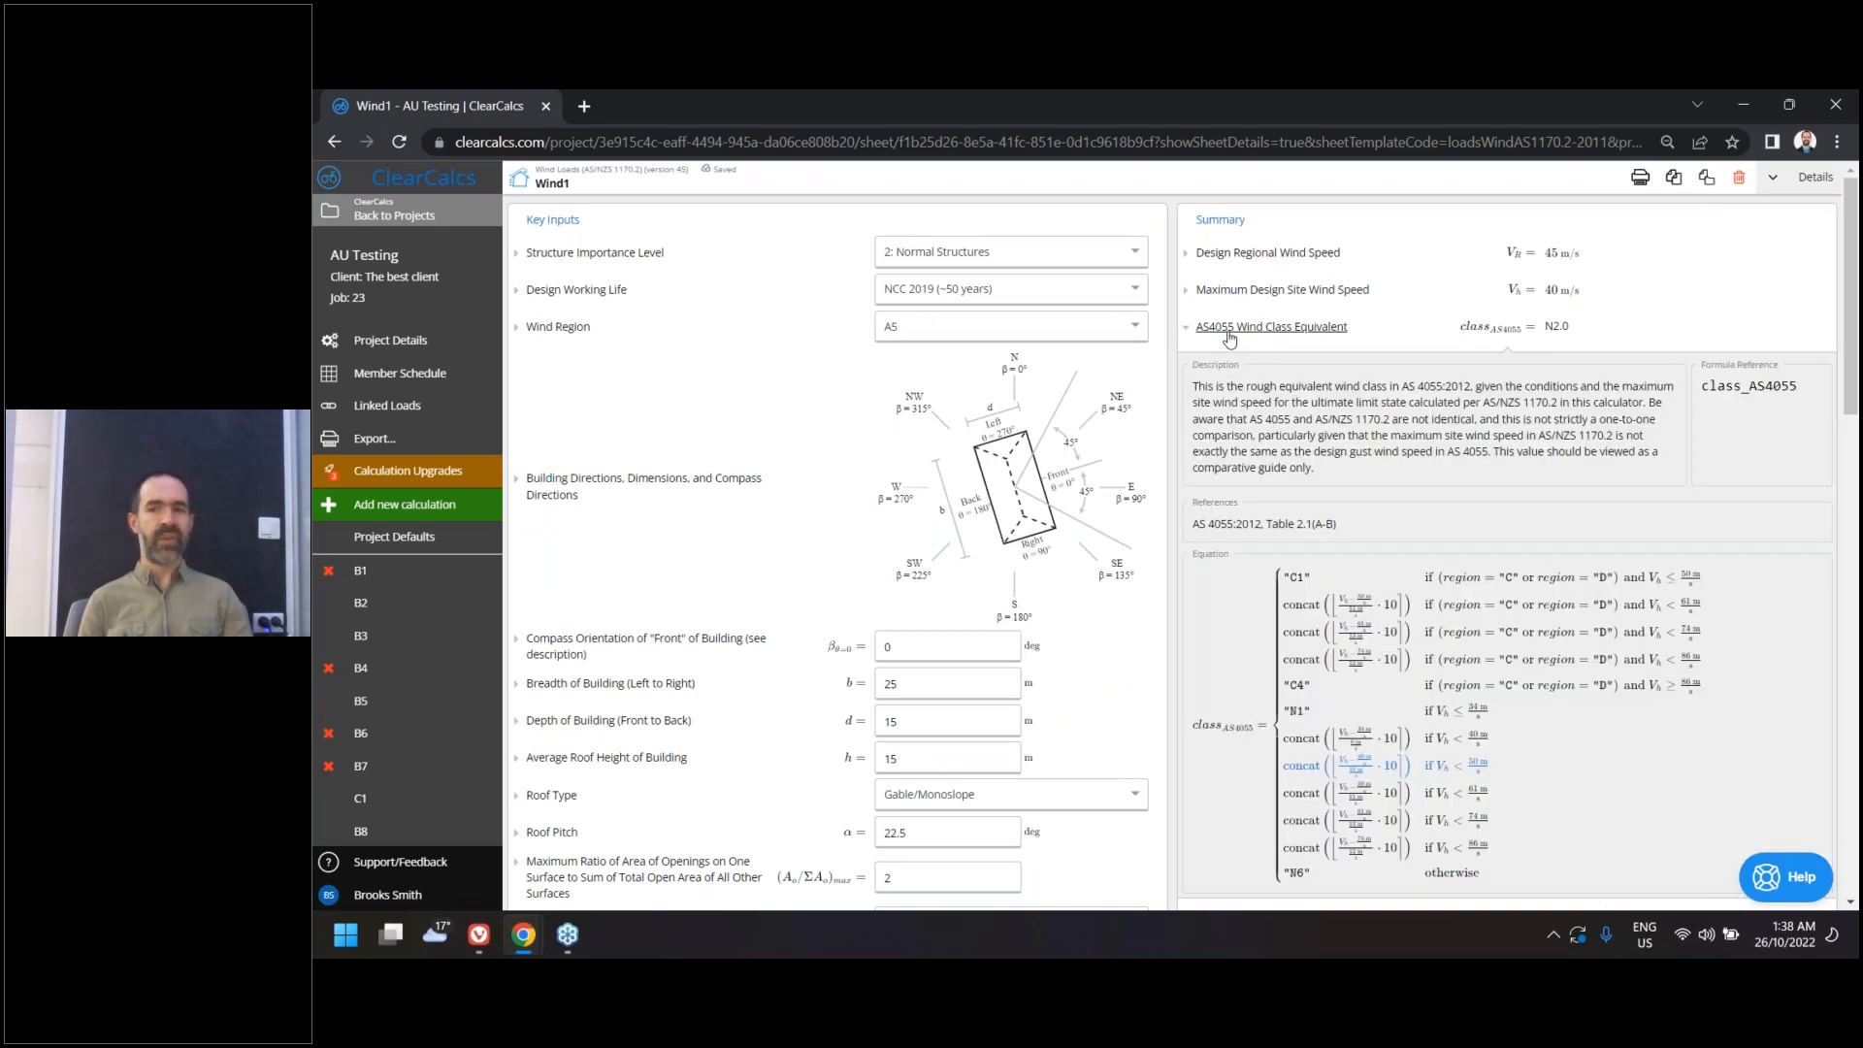
left_click(1230, 332)
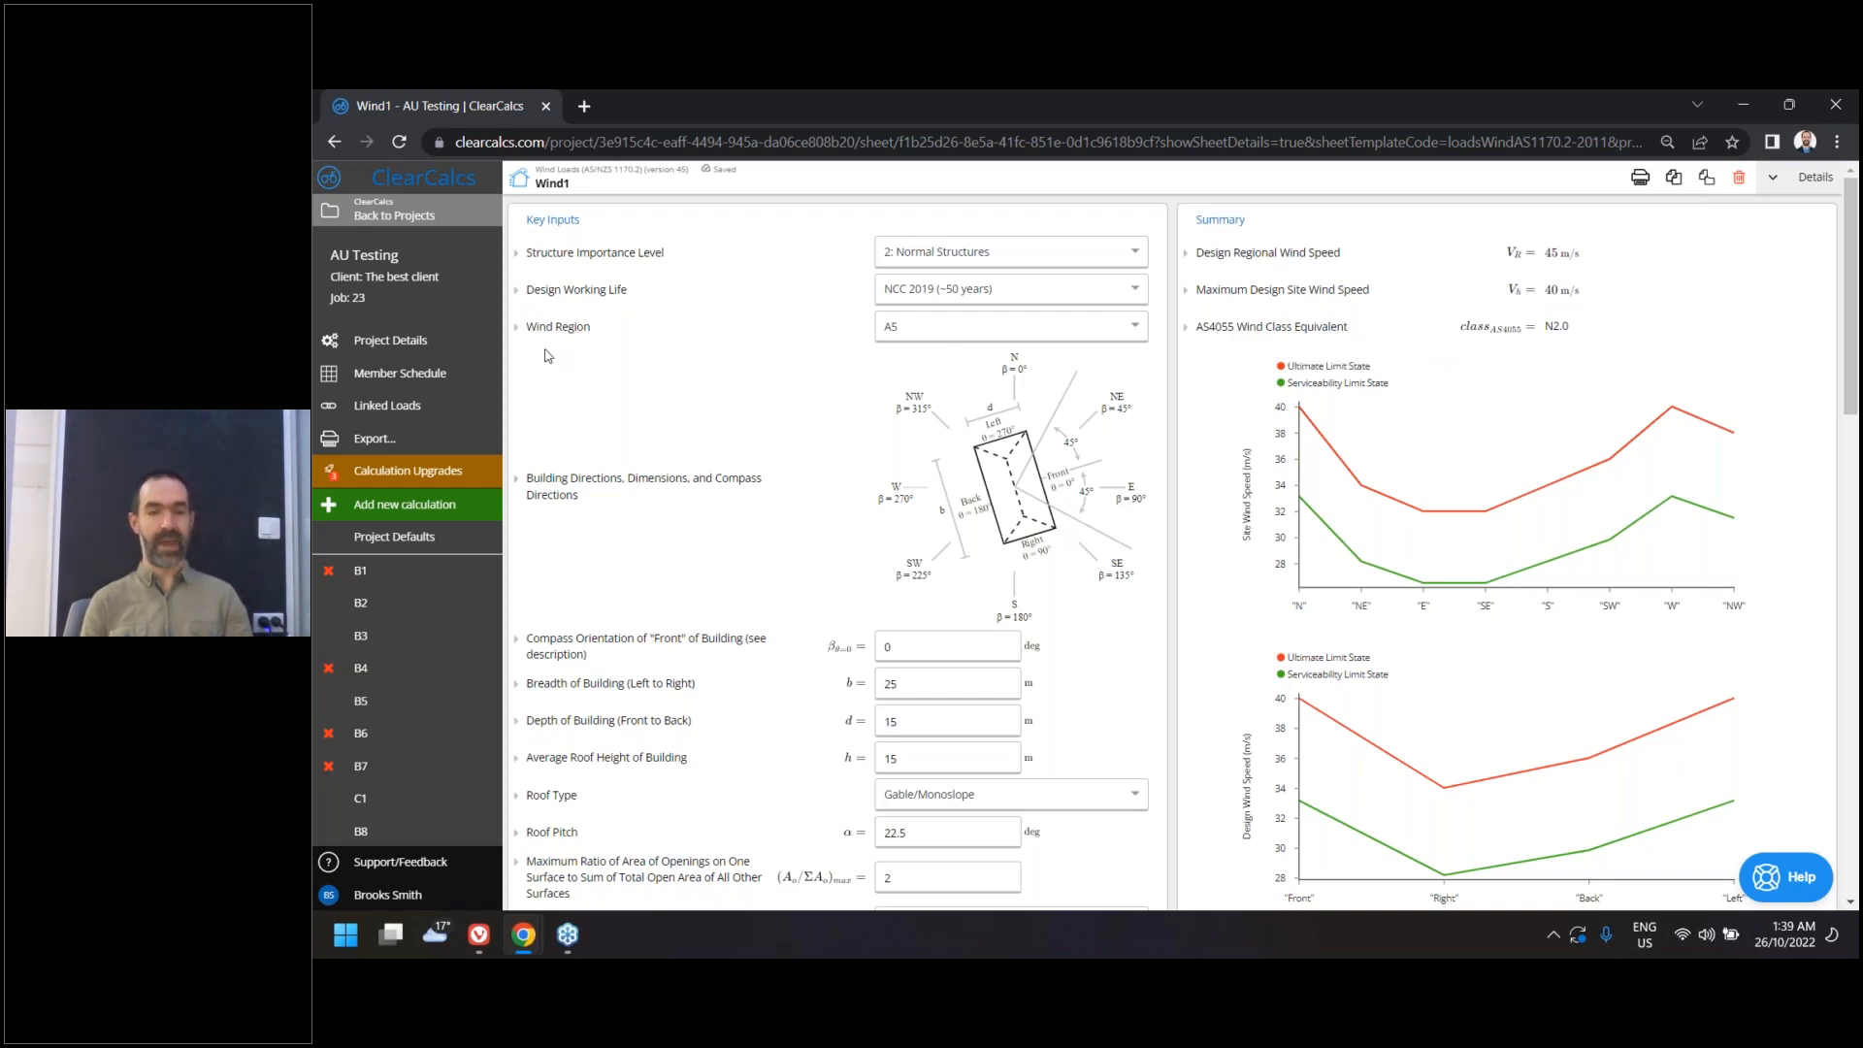
Add the 175 x 50 and 250 x 50 F4 unseasoned White Cypress timbers to the project's preferred sections
left_click(413, 335)
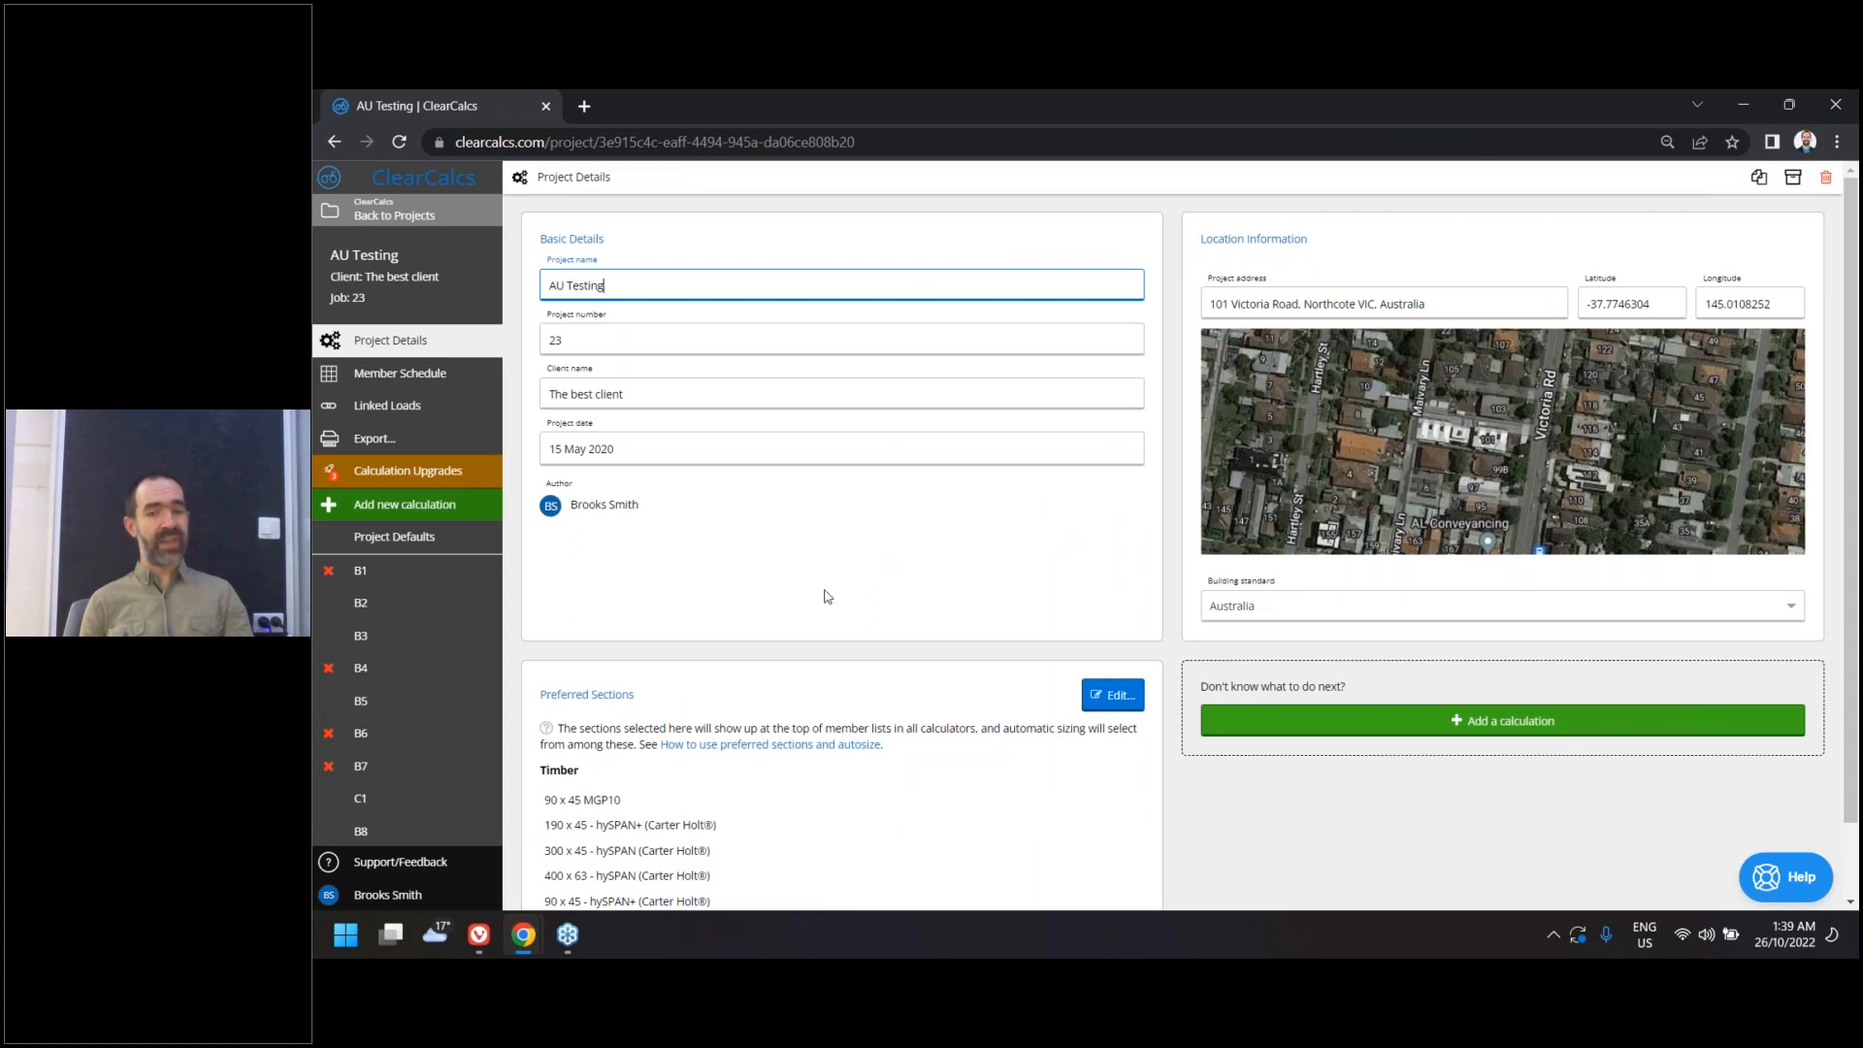
scroll(669, 743, "down", 1)
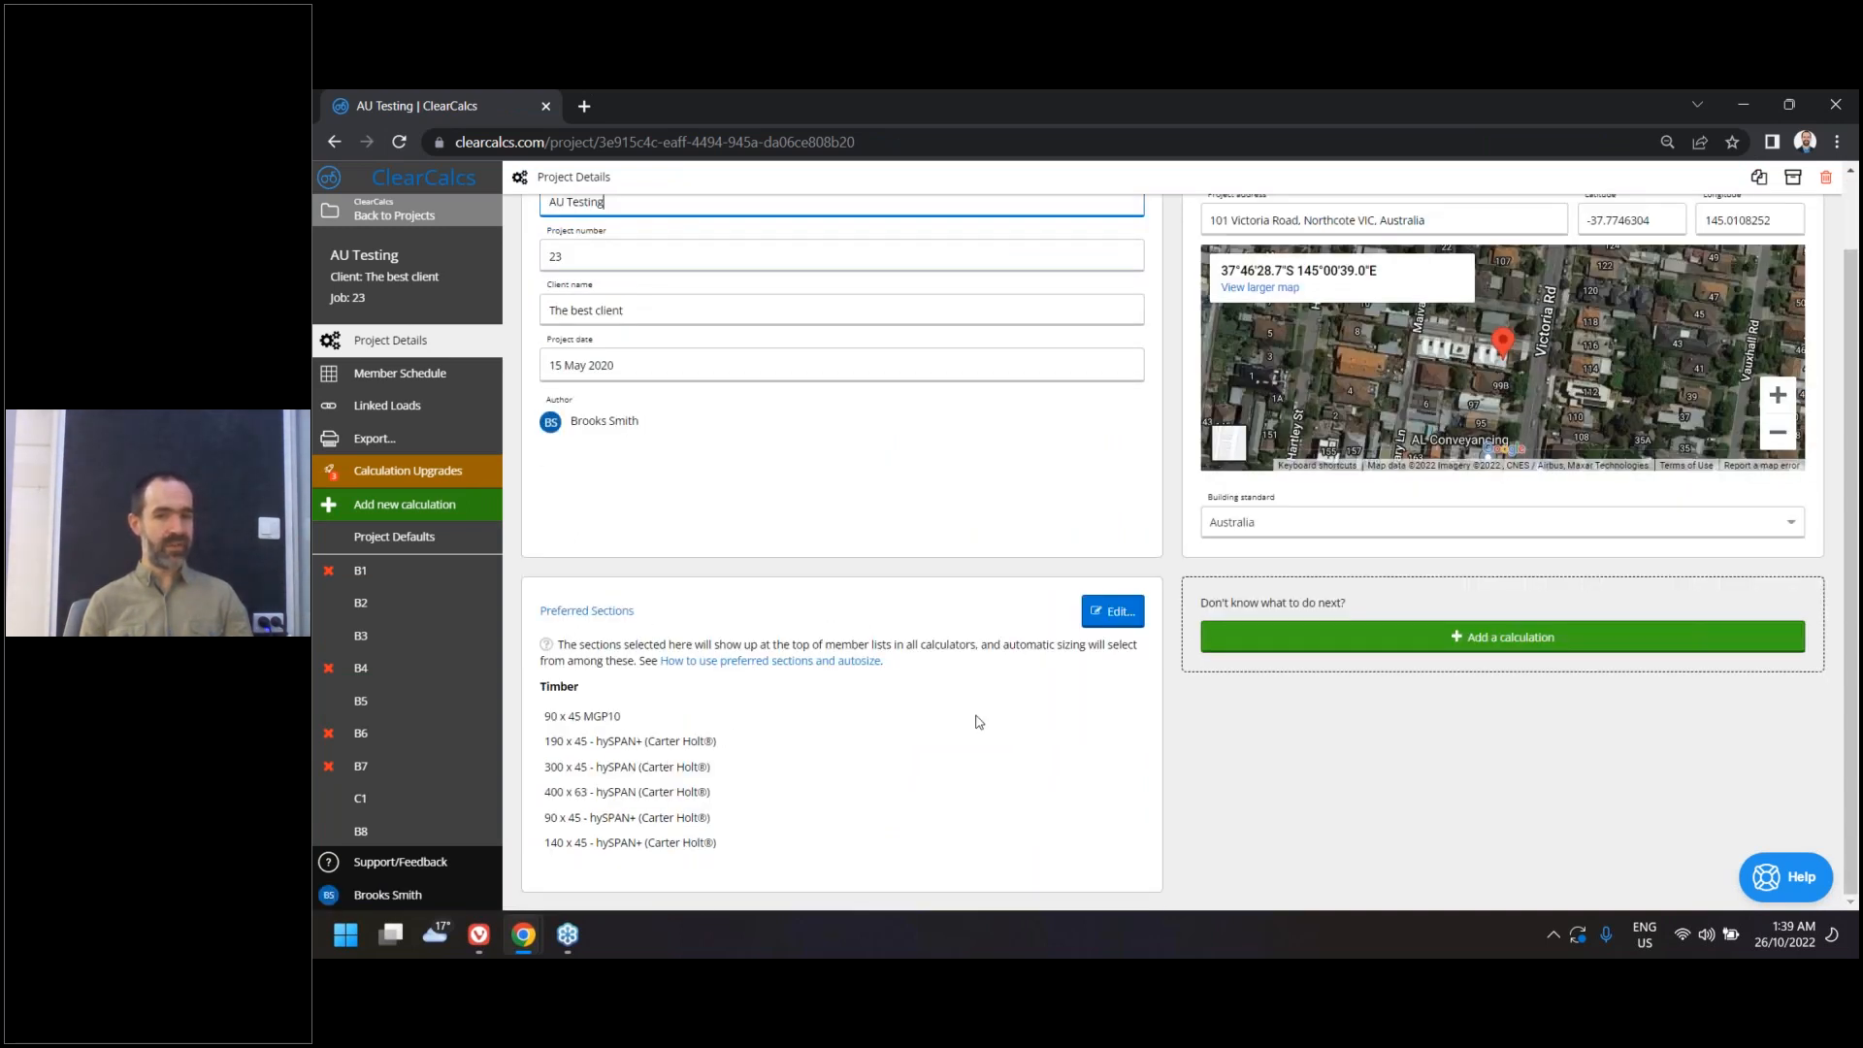
left_click(1099, 617)
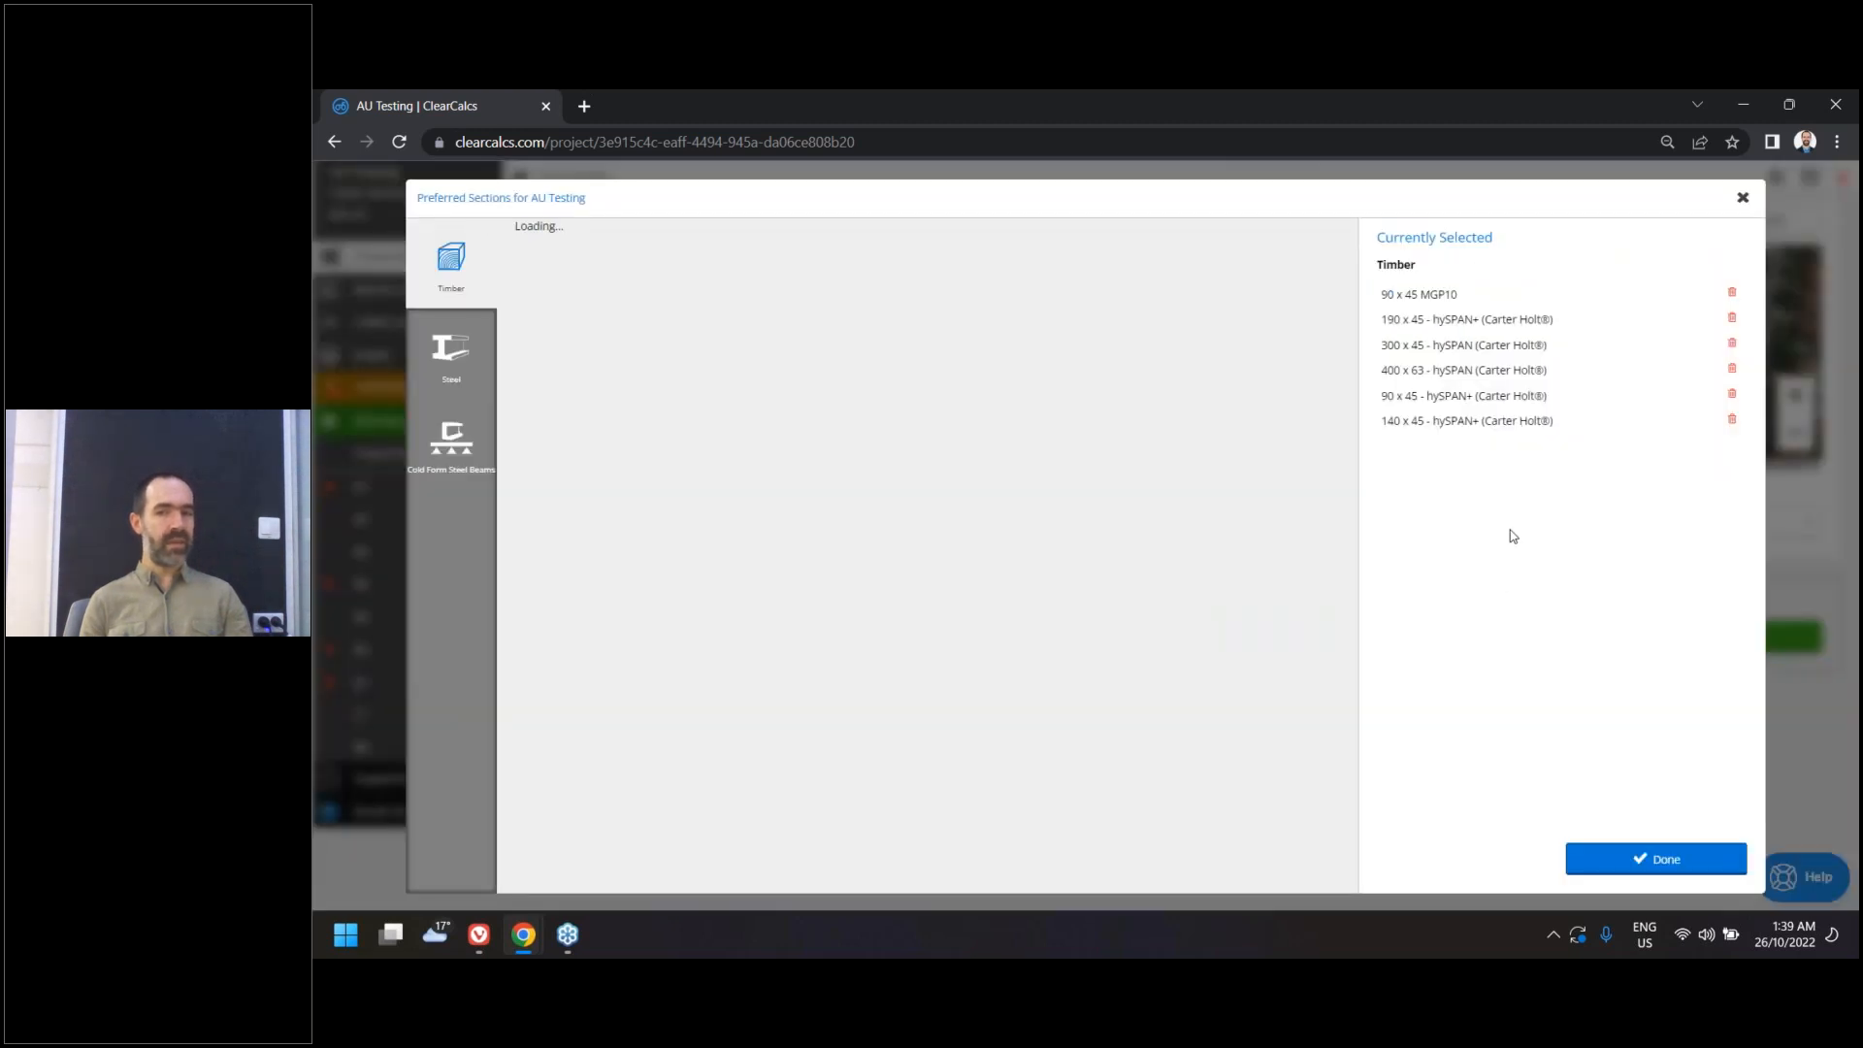
left_click(862, 755)
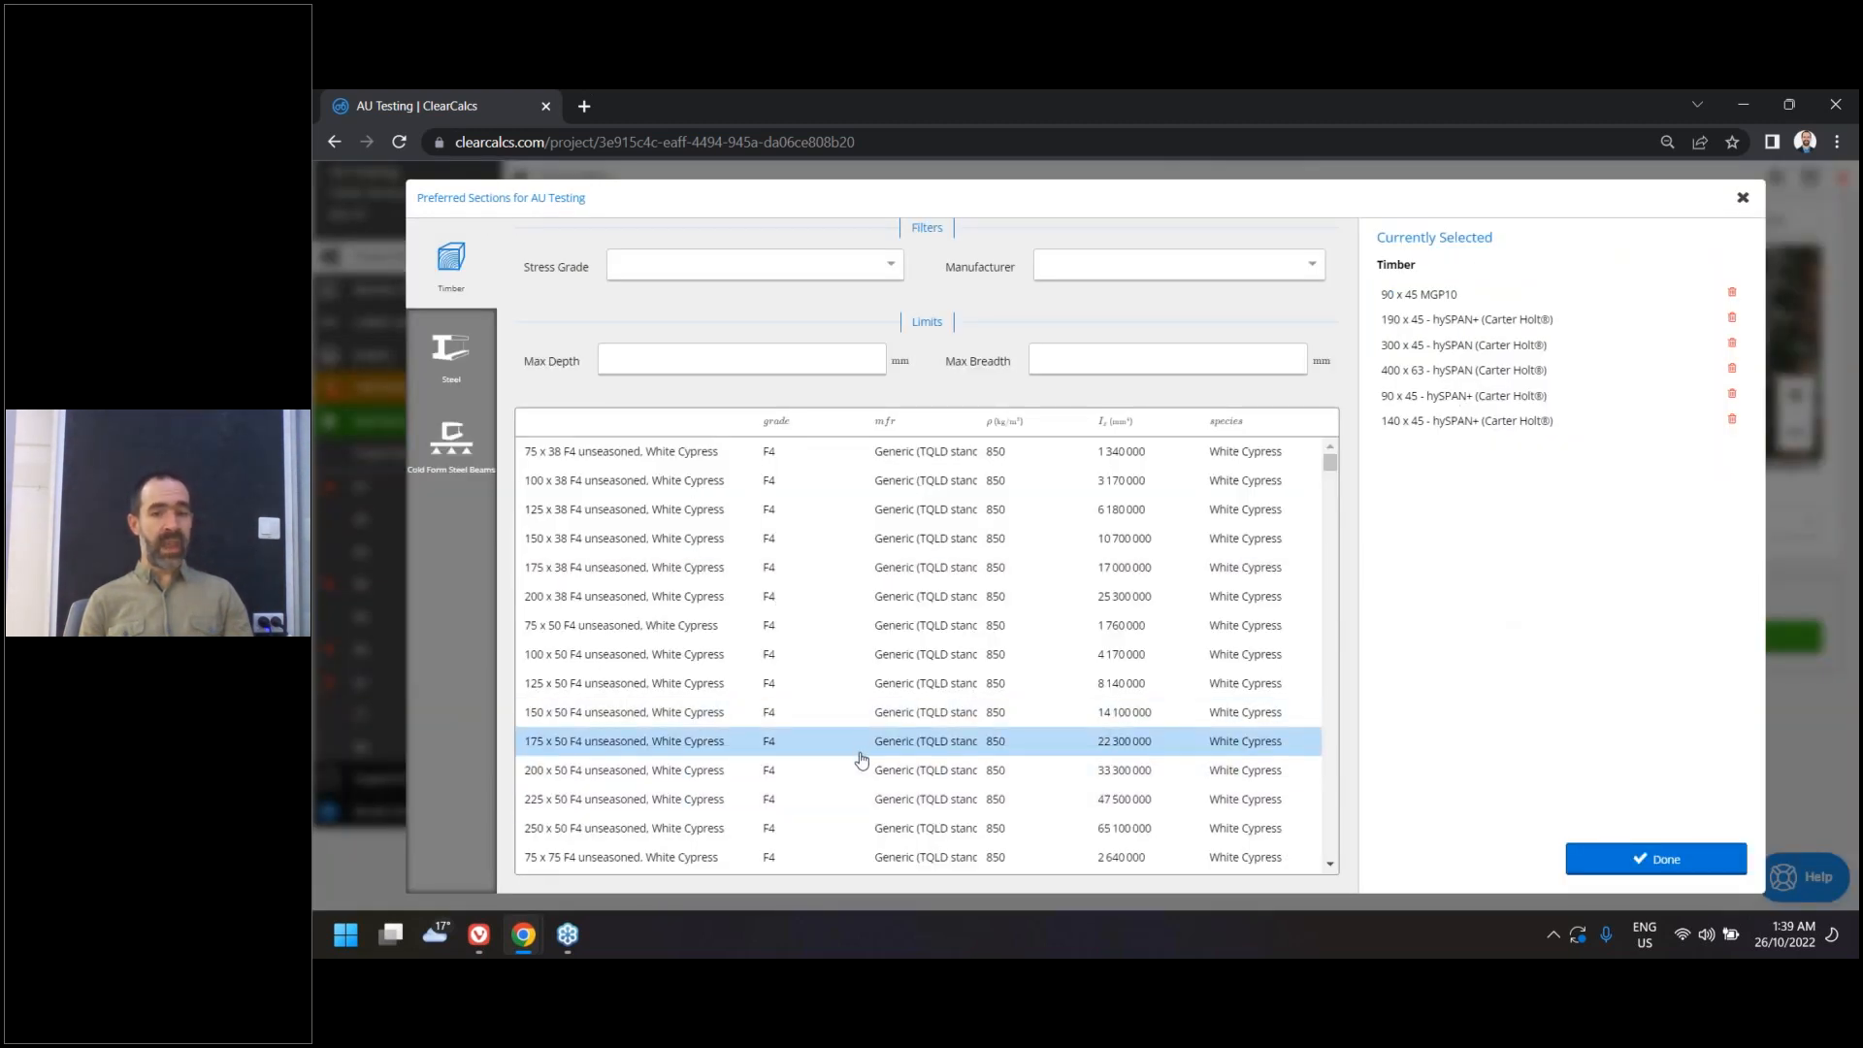
left_click(874, 830)
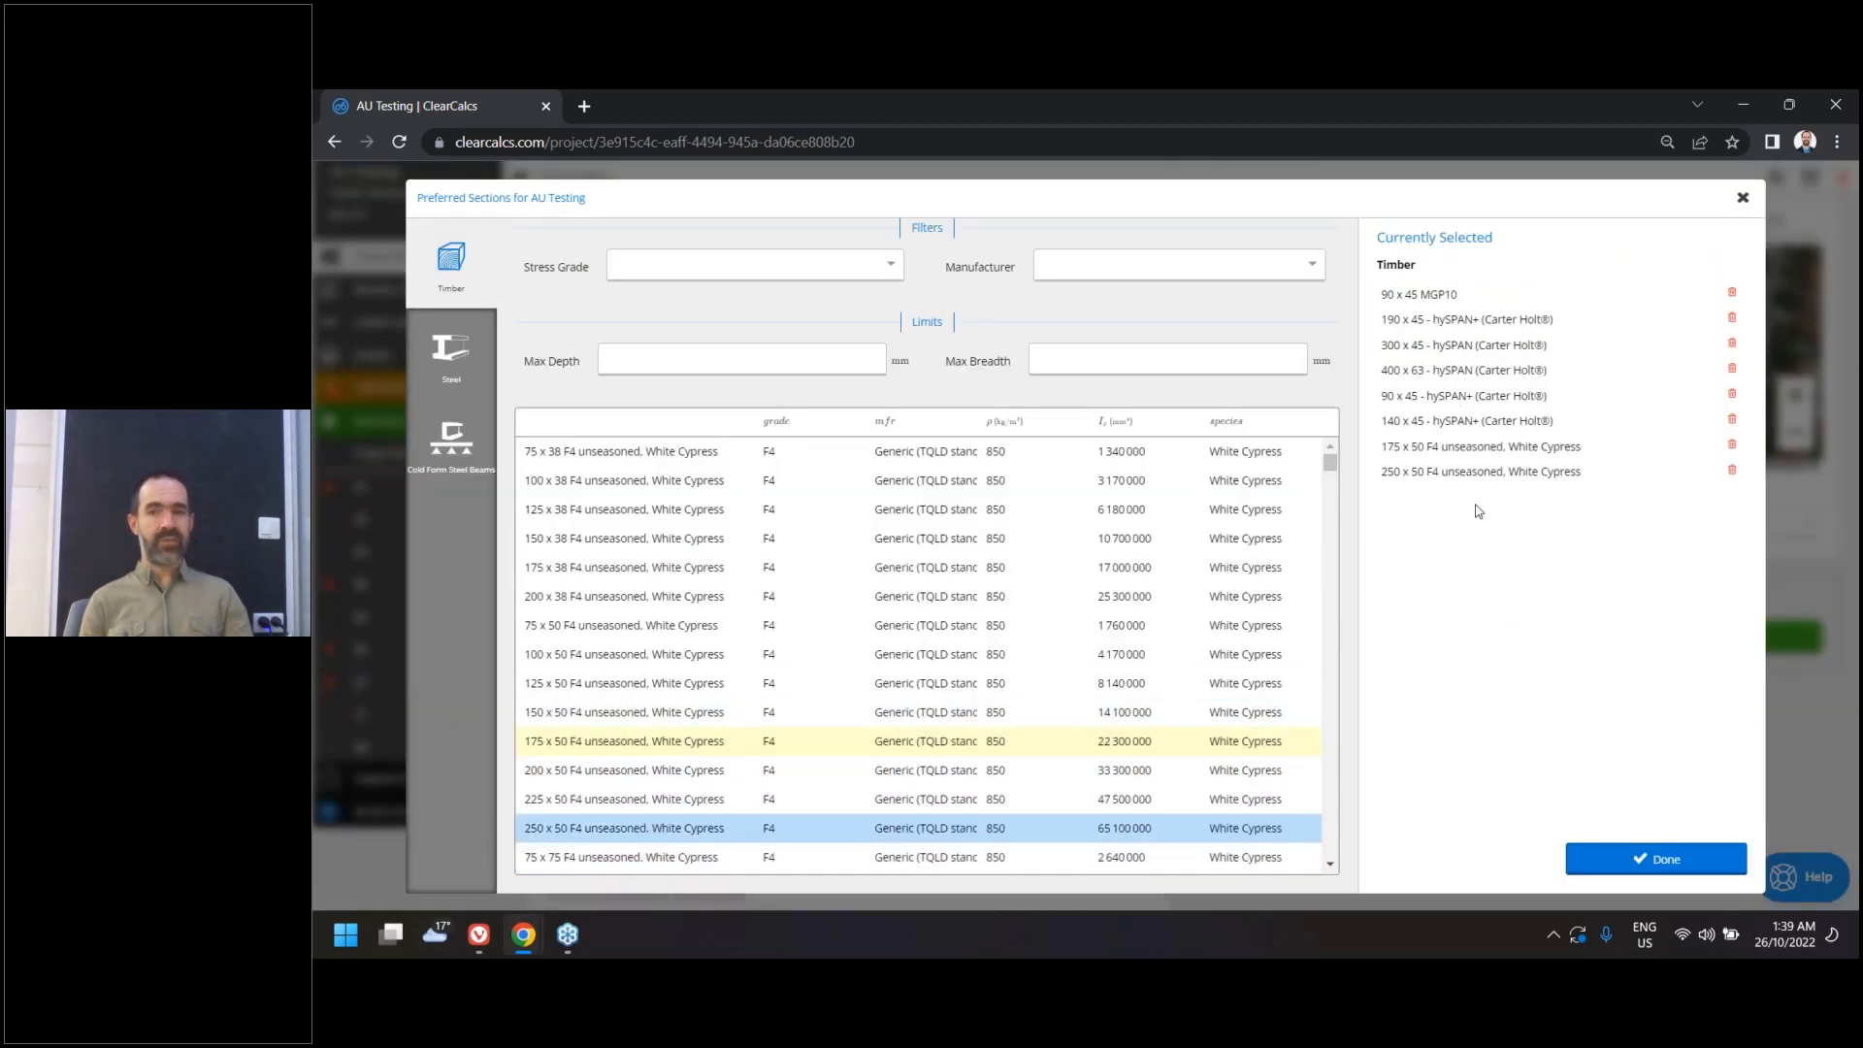
Remove the two White Cypress timbers from the preferred sections and close the section selection
left_click(1732, 470)
left_click(1732, 444)
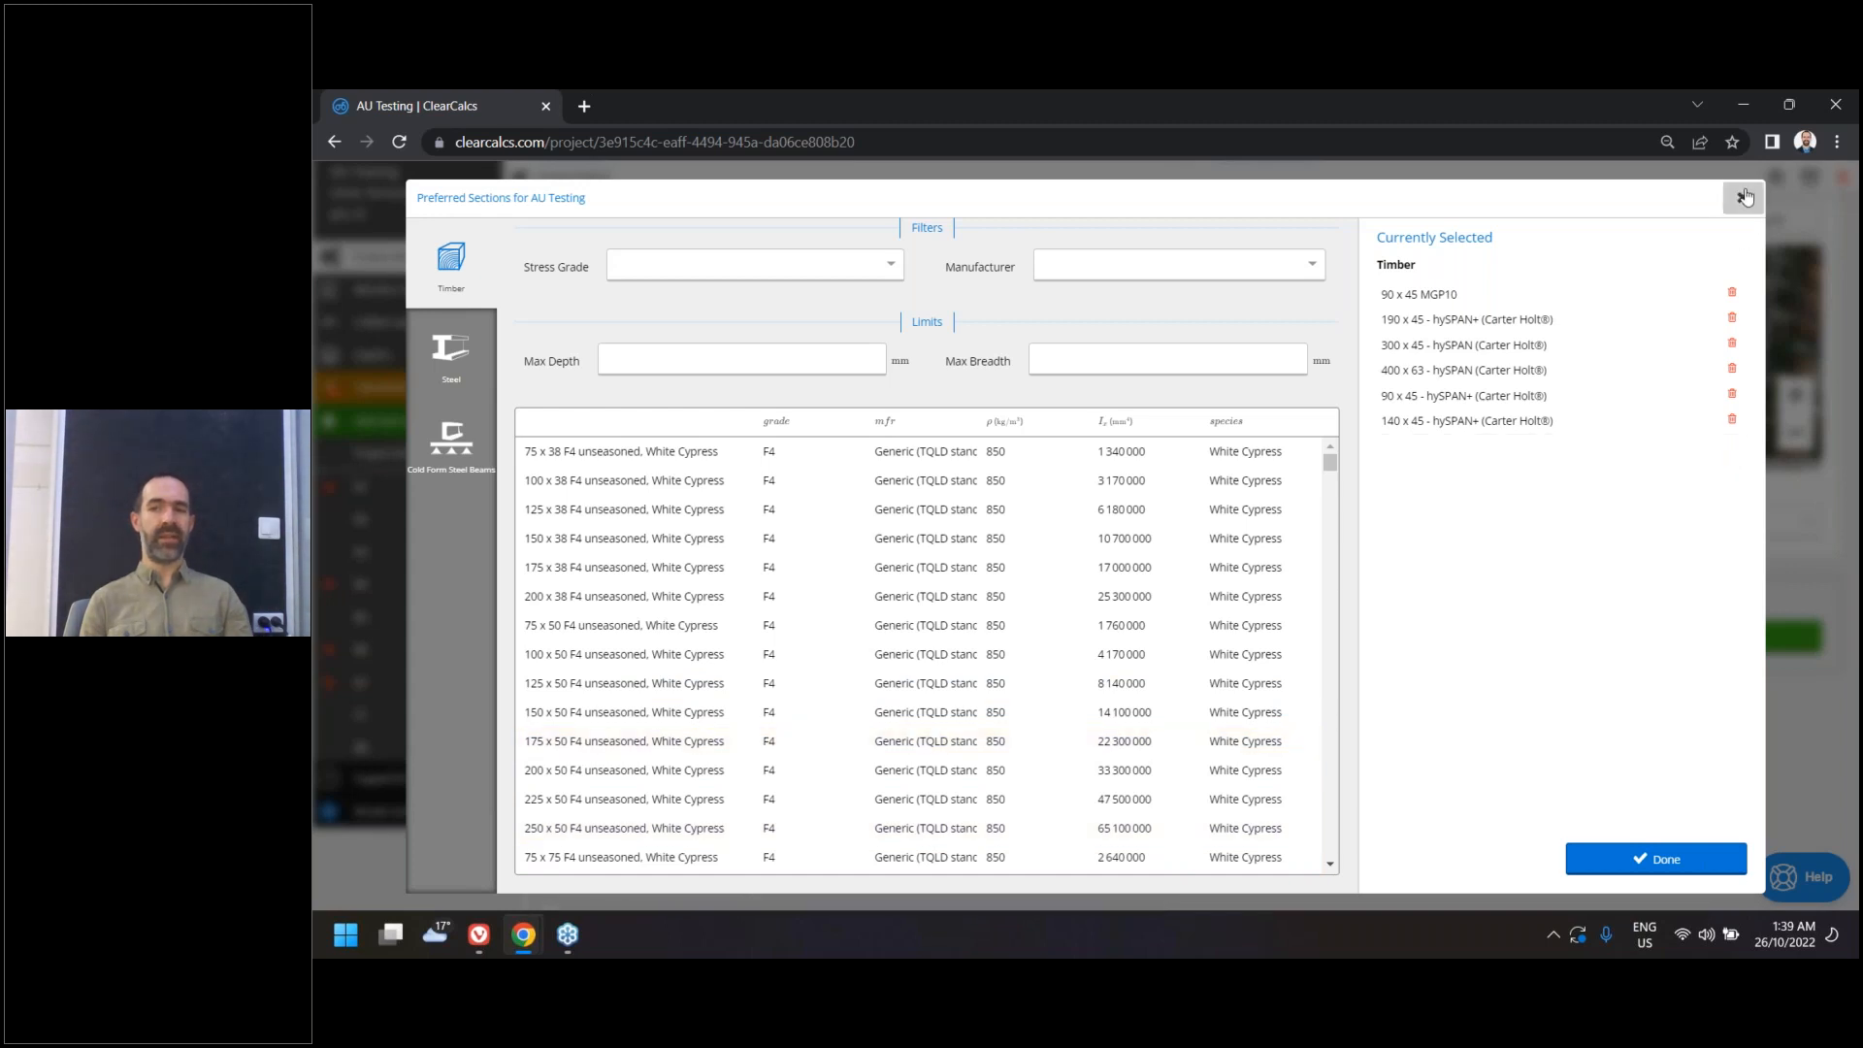
left_click(1745, 198)
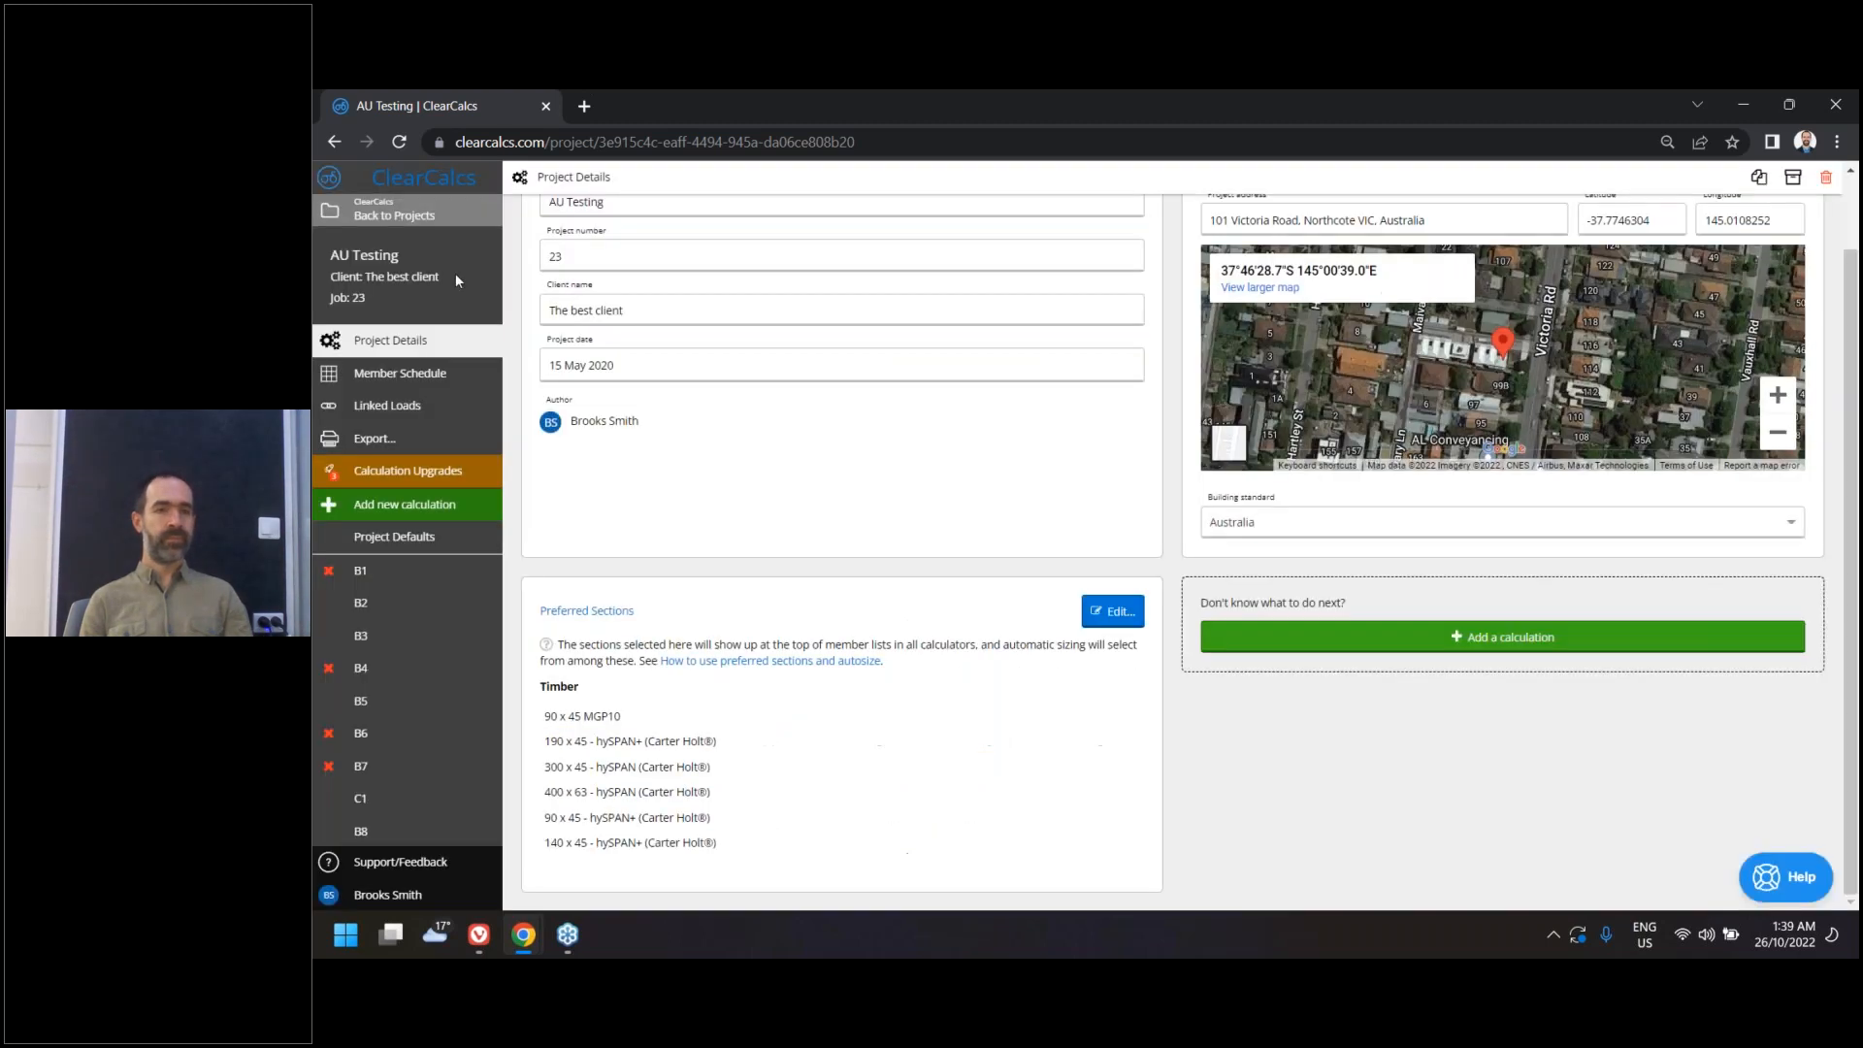
Create a new project and copy the preferred sections from the US Testing (Imperial) project into it
left_click(405, 209)
left_click(1558, 277)
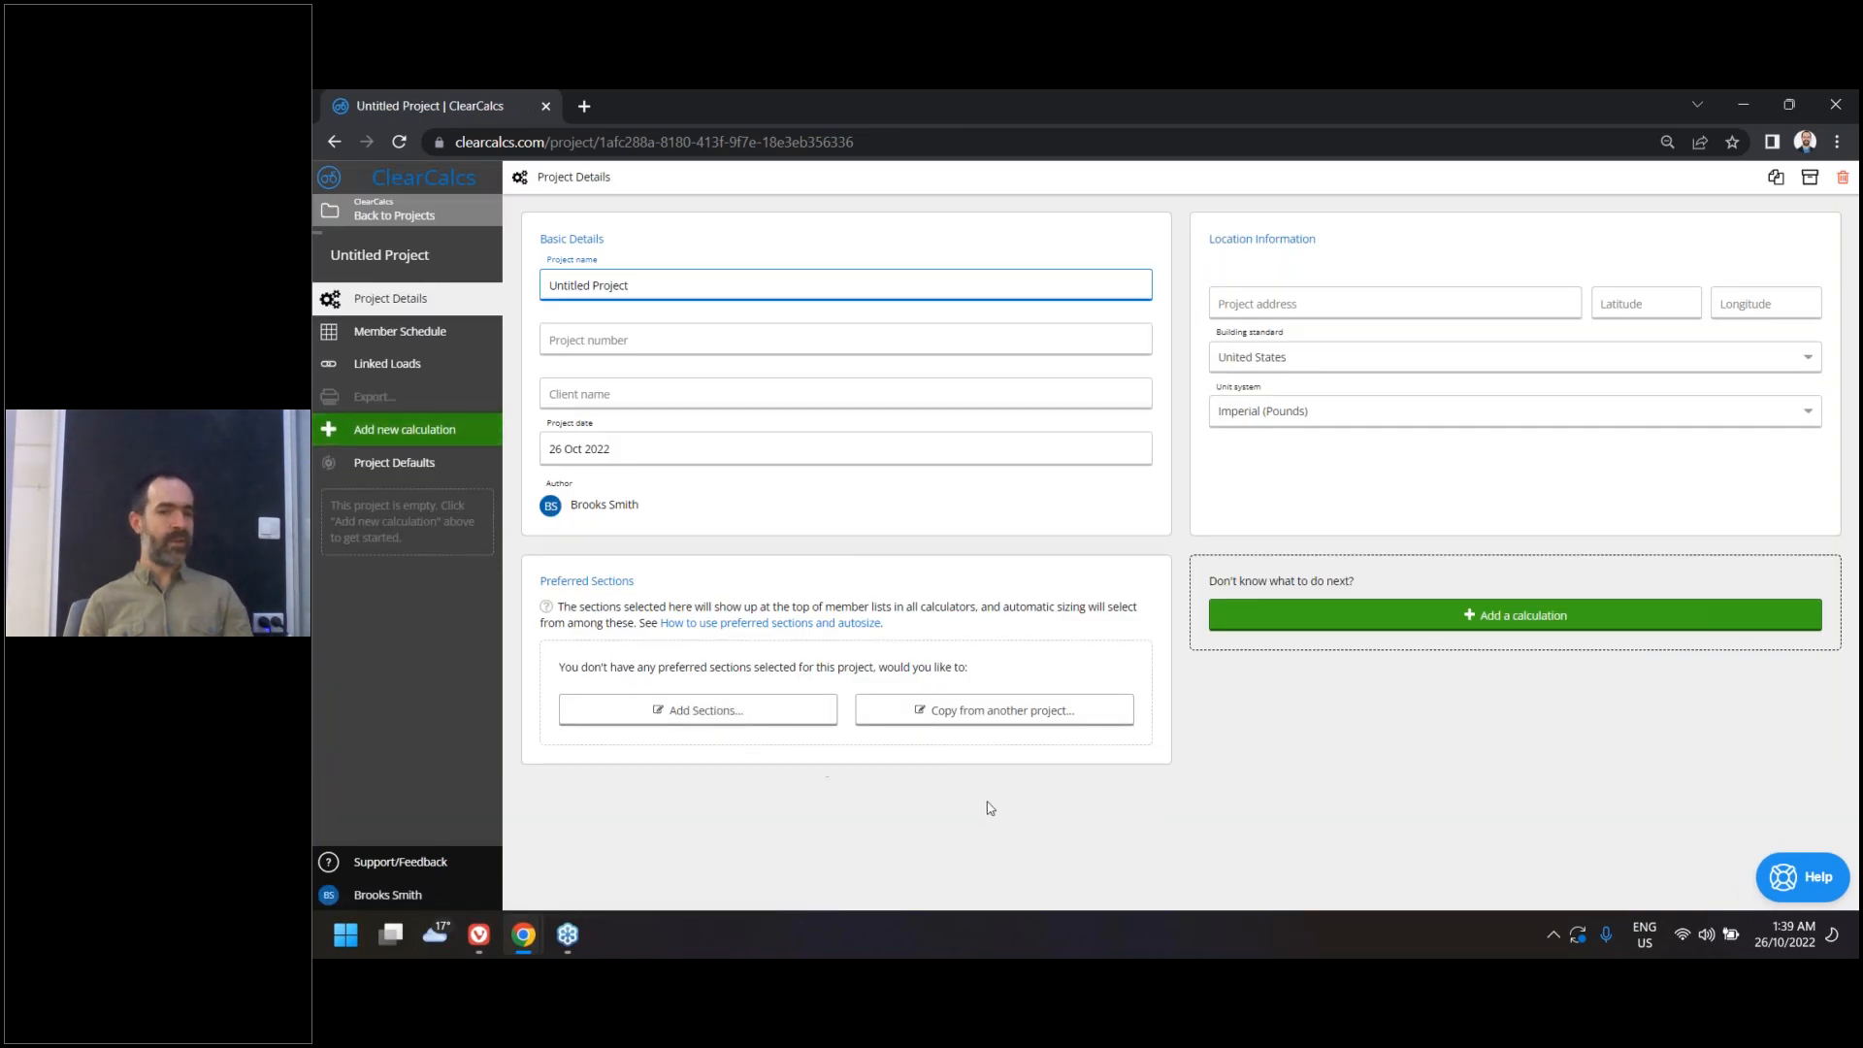
left_click(1009, 718)
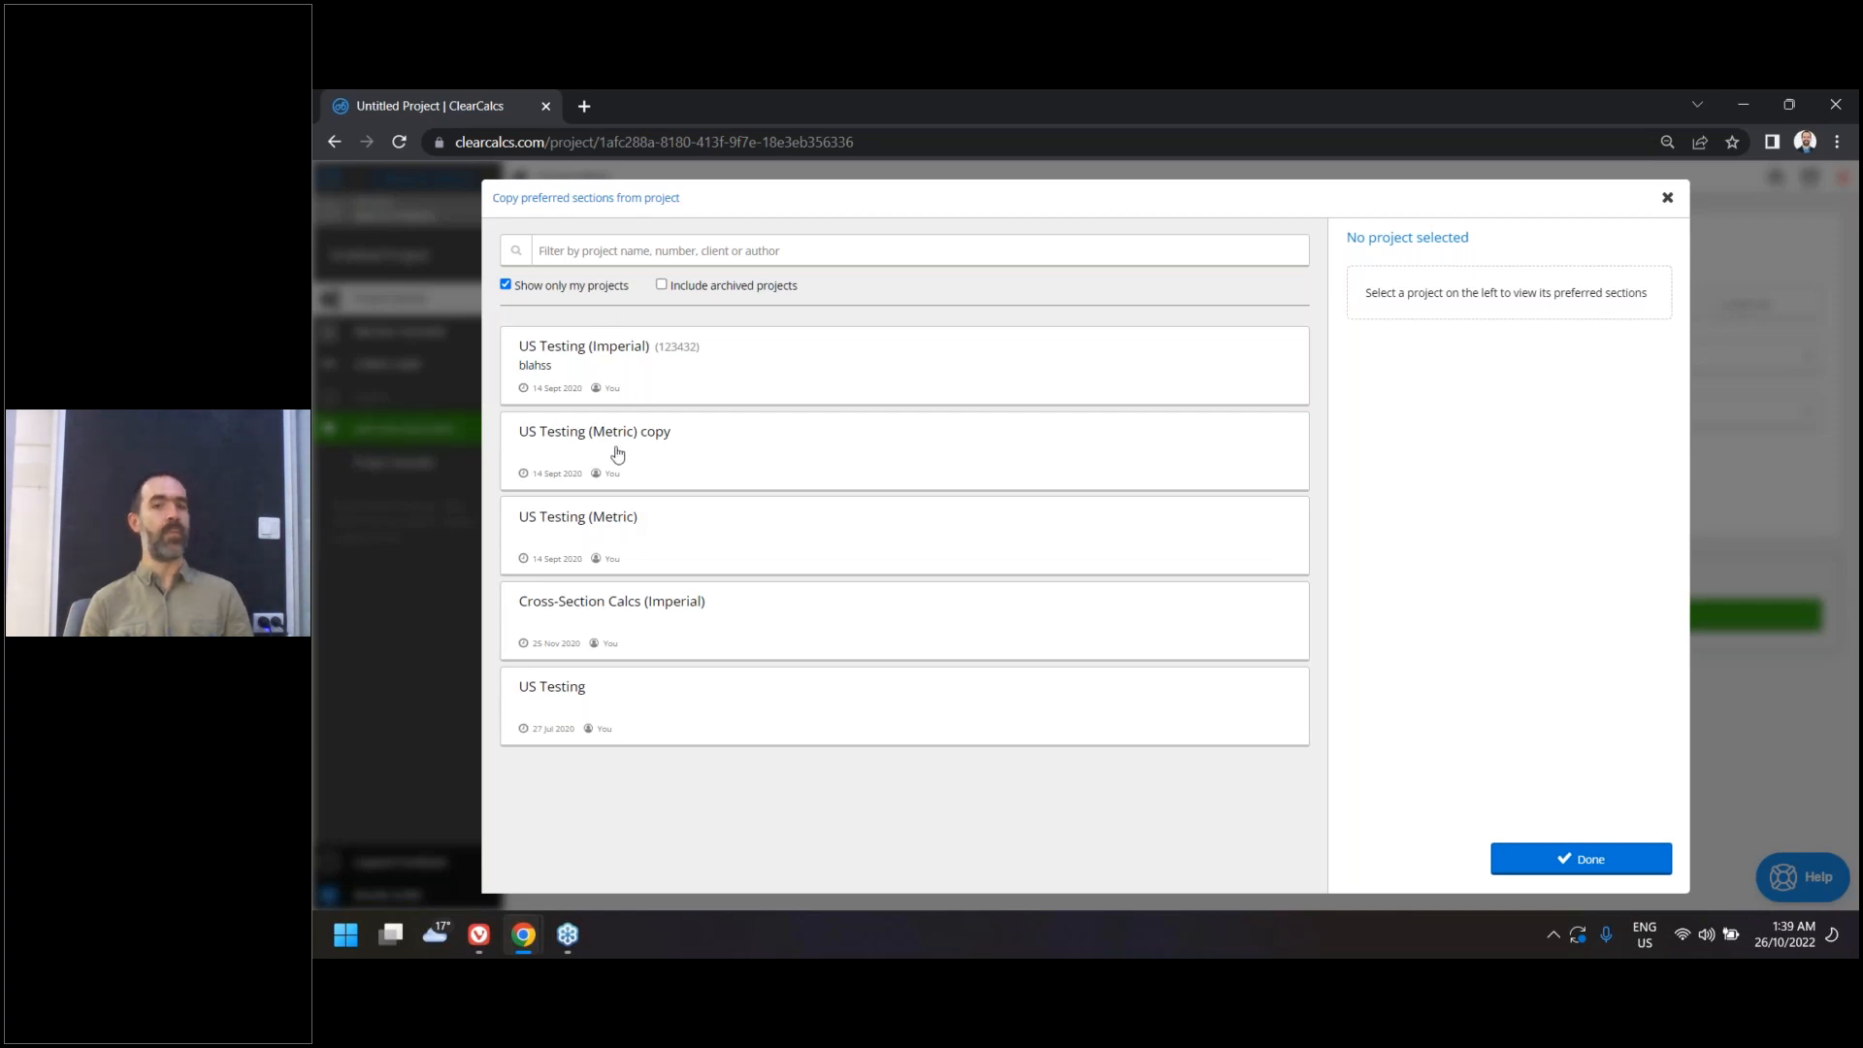
left_click(631, 365)
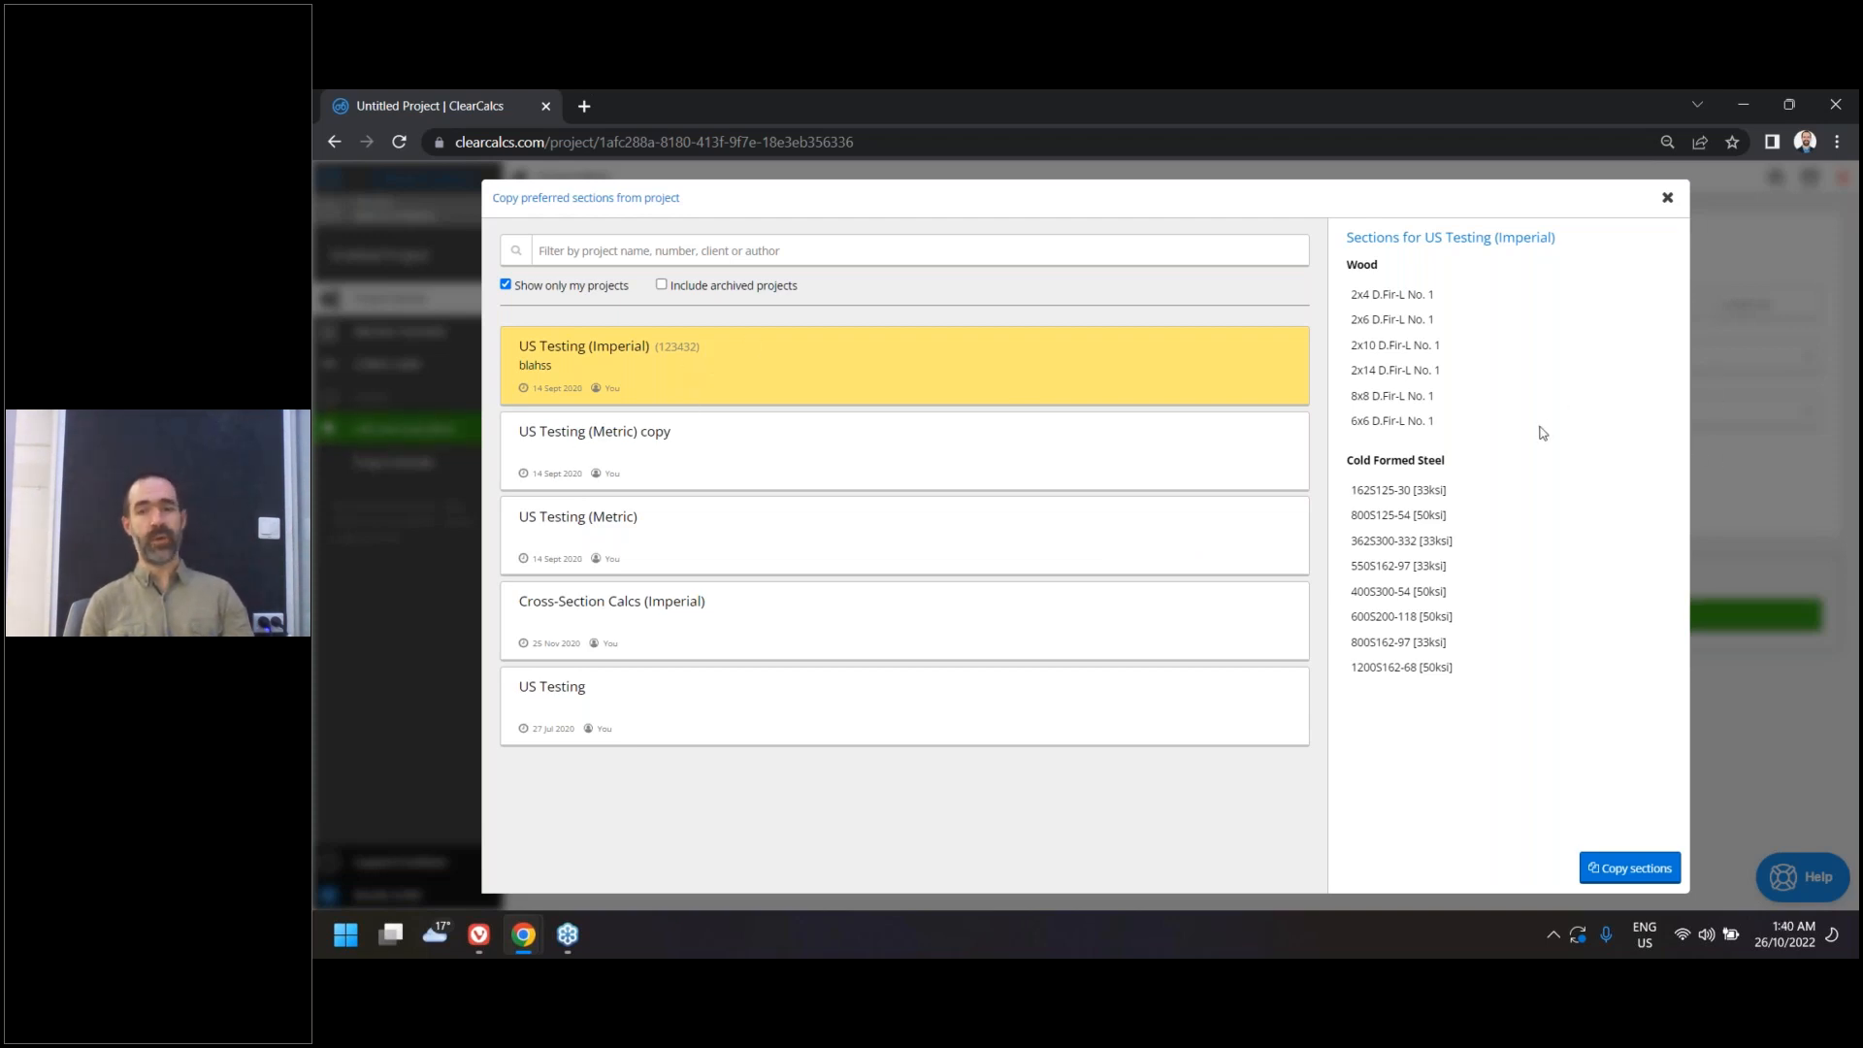
left_click(1615, 872)
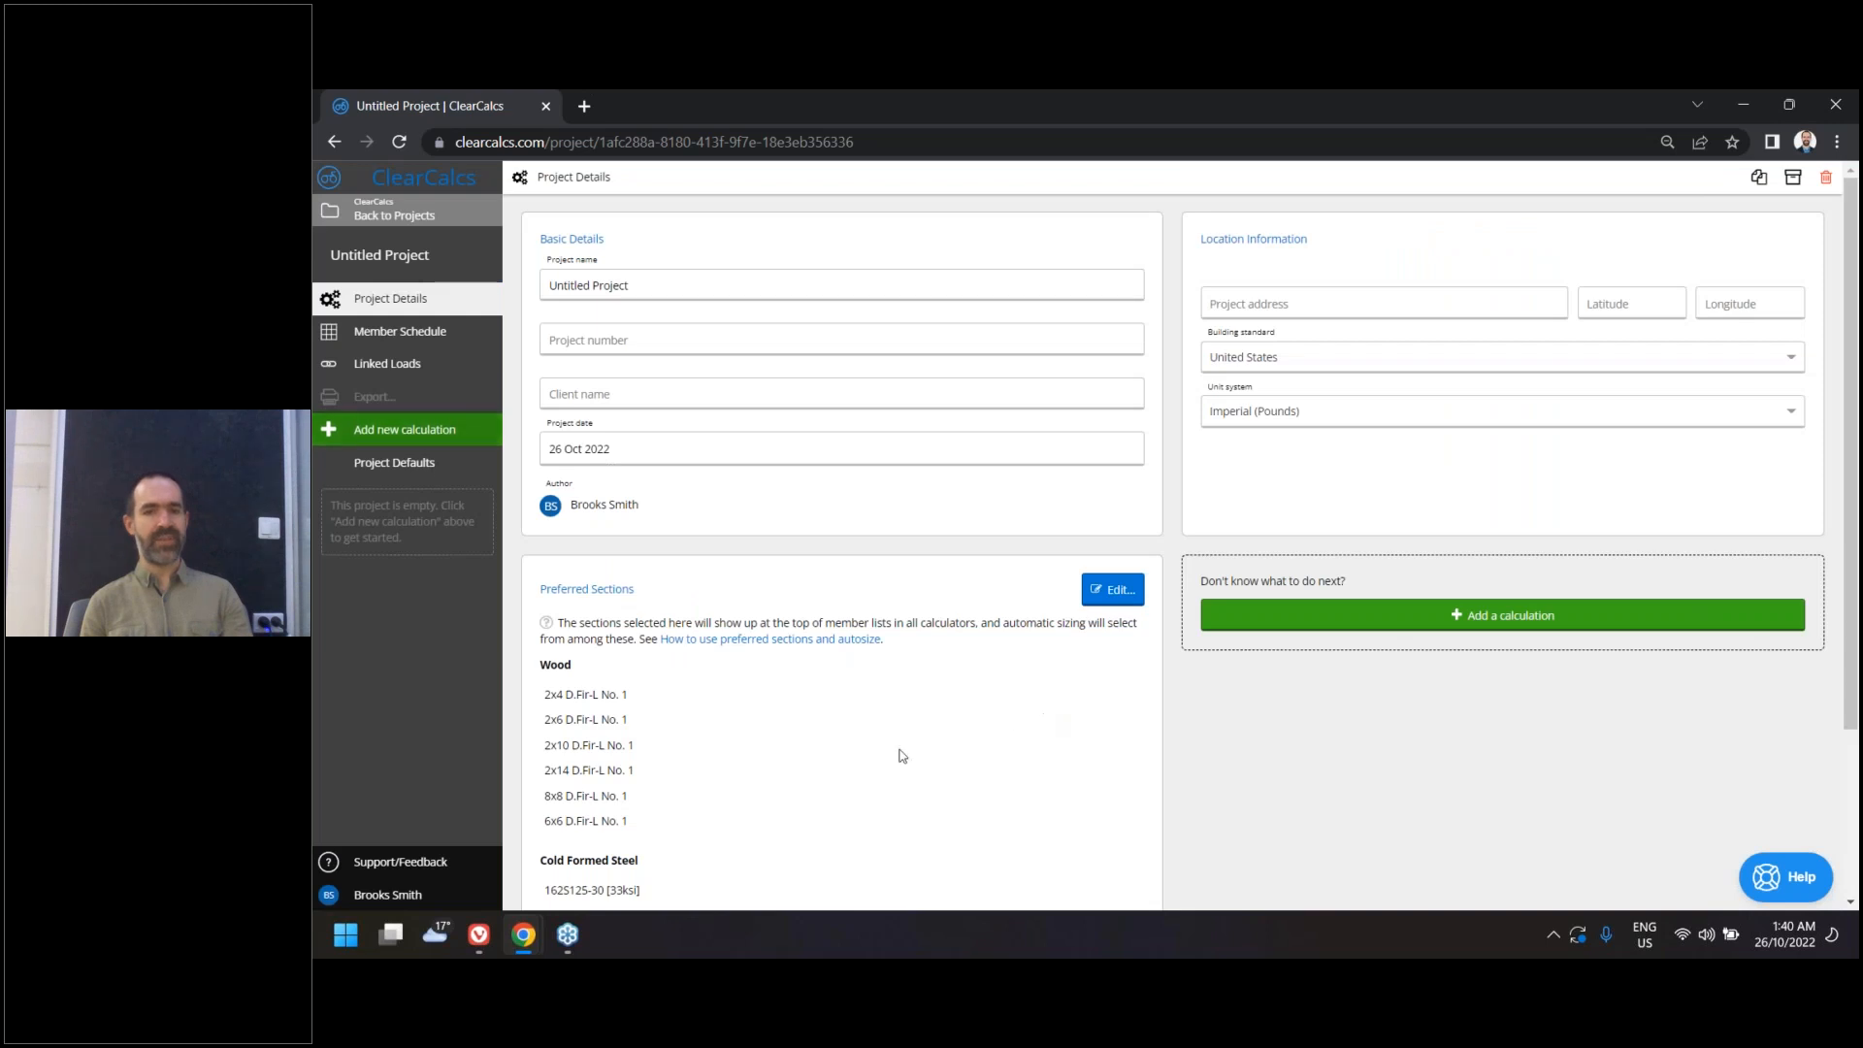
scroll(782, 658, "down", 3)
scroll(782, 658, "up", 1)
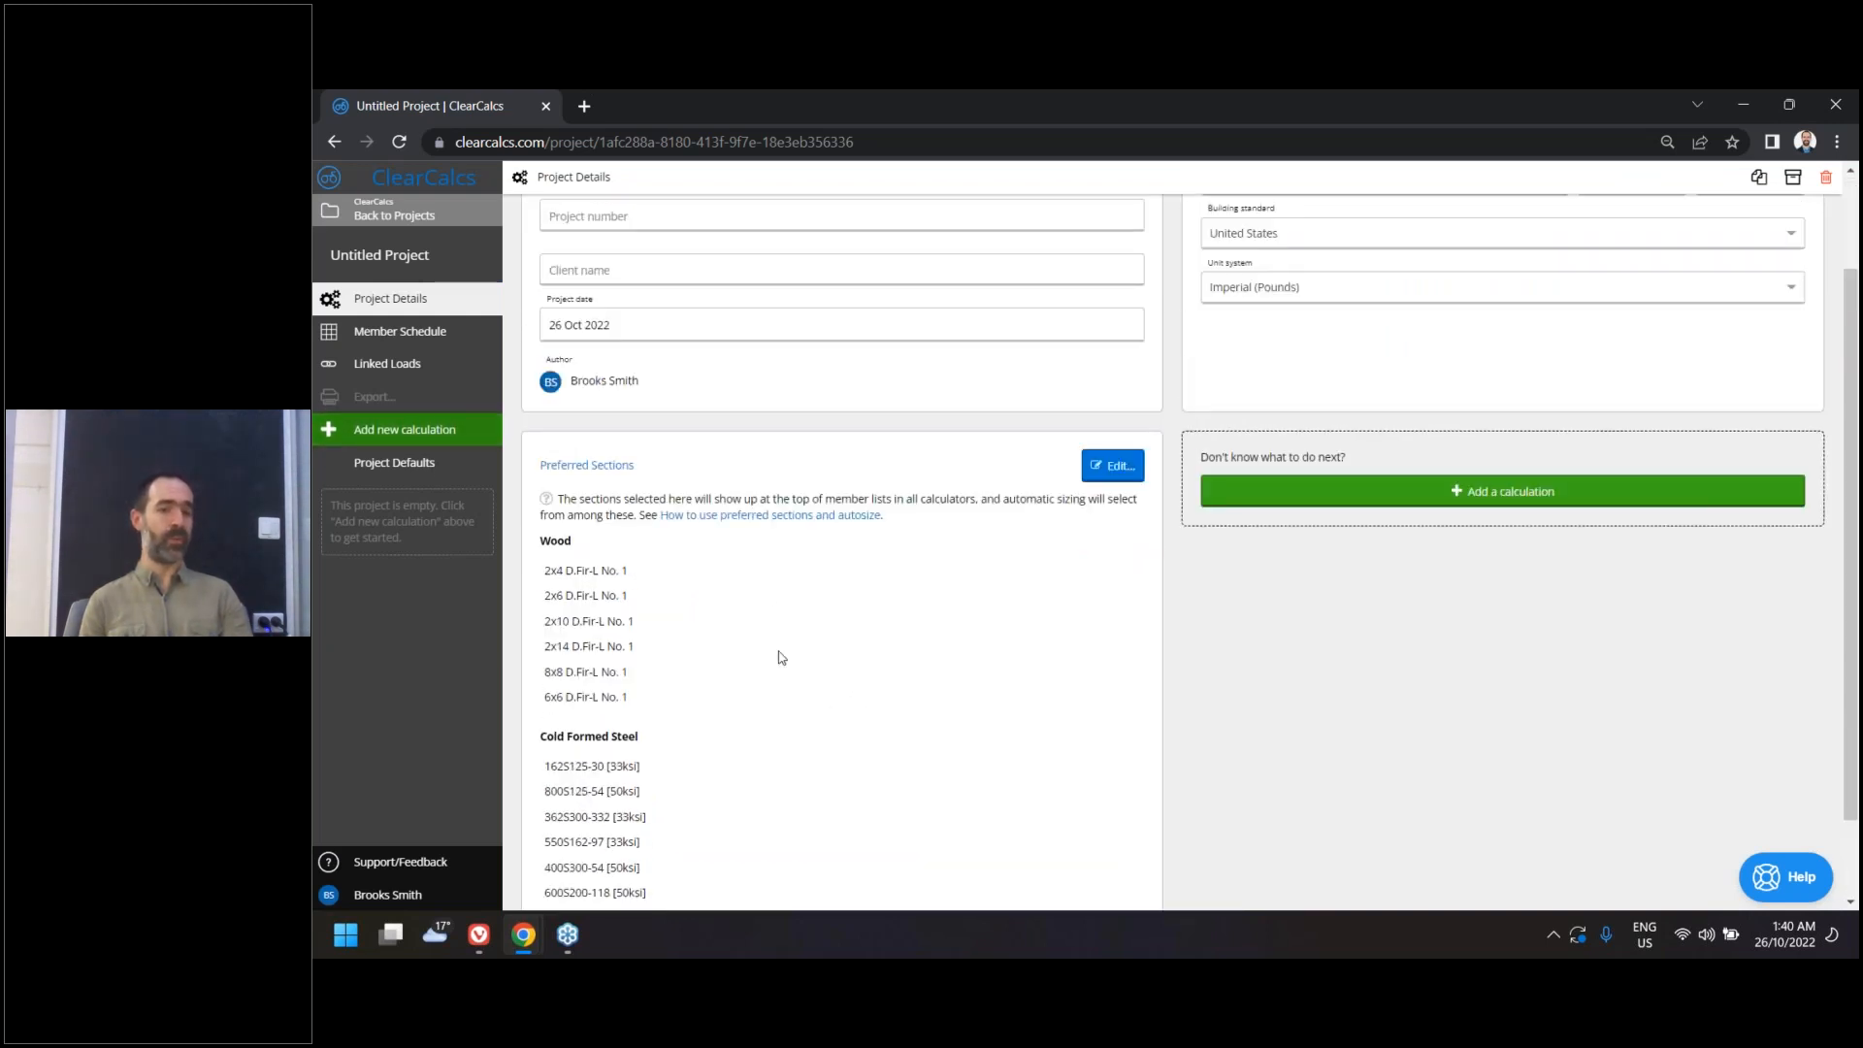
Return to the AU Testing project and view its member schedule
left_click(443, 213)
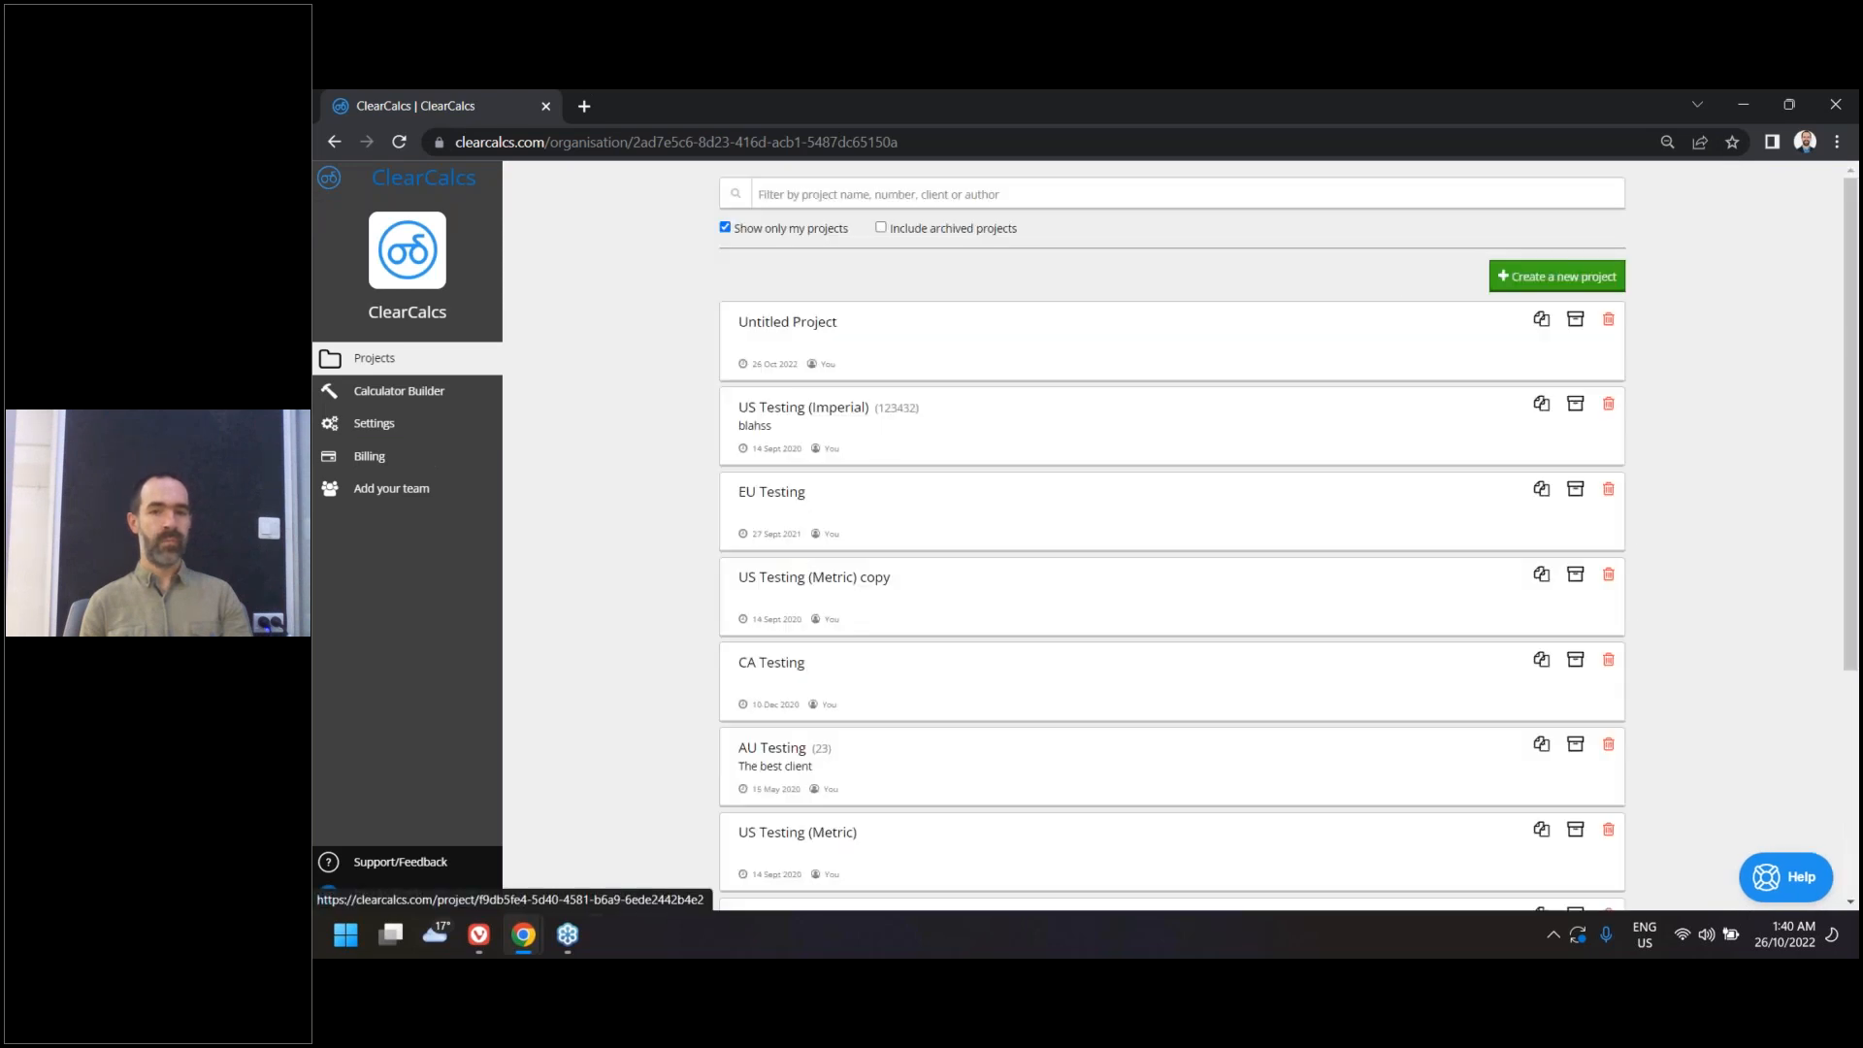
left_click(790, 752)
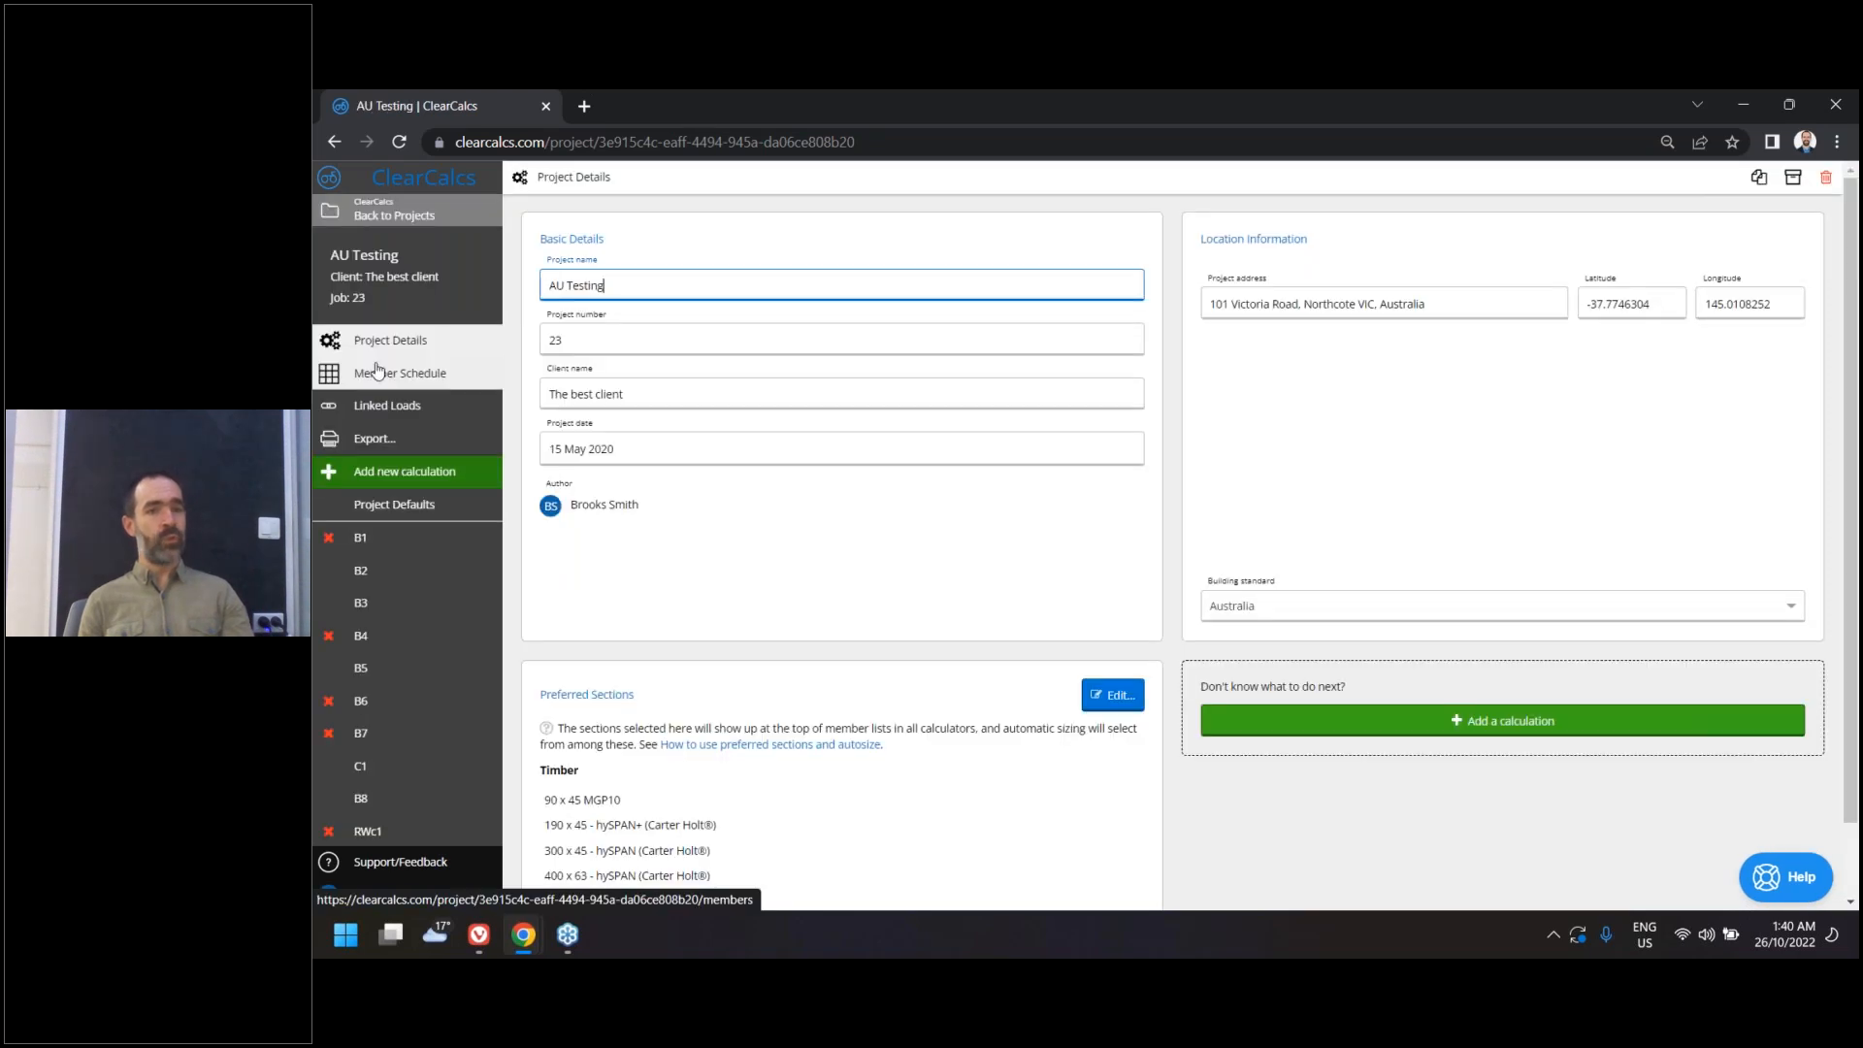
left_click(409, 377)
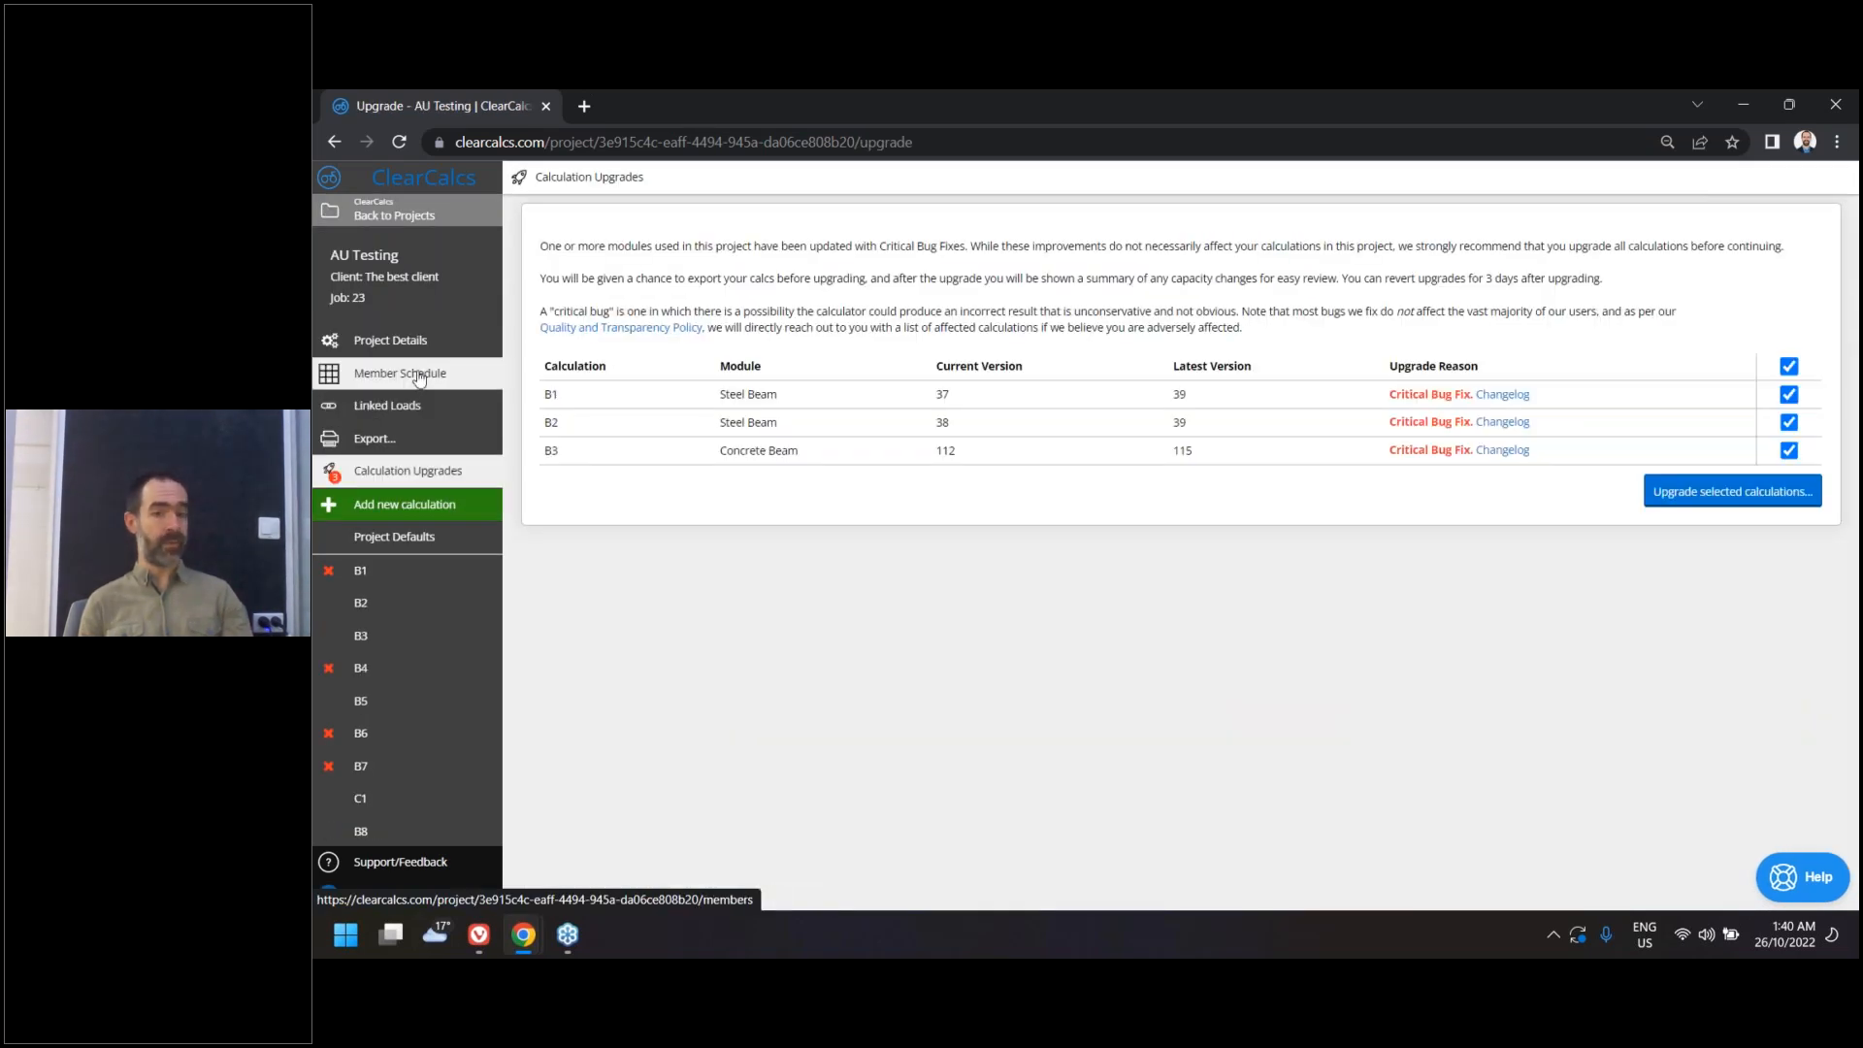
left_click(419, 378)
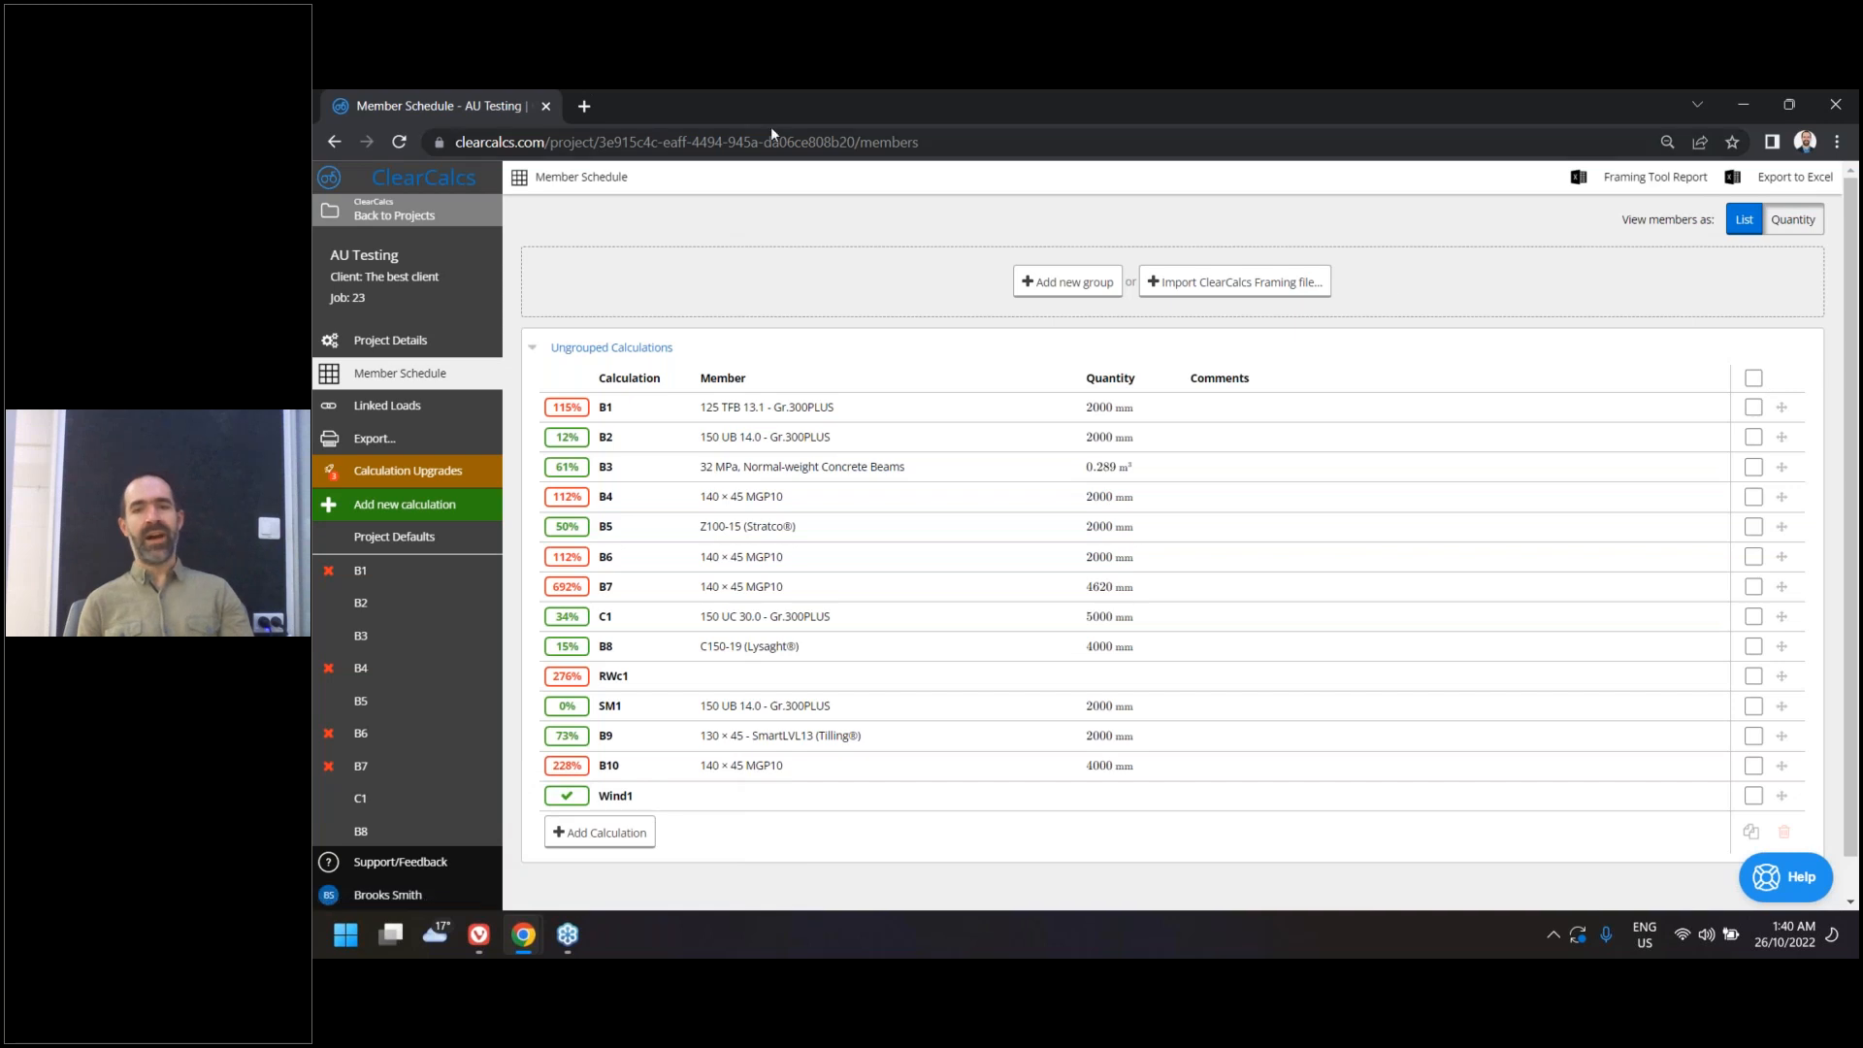
Add a calculation group named First Storey Beams to the member schedule
left_click(1065, 283)
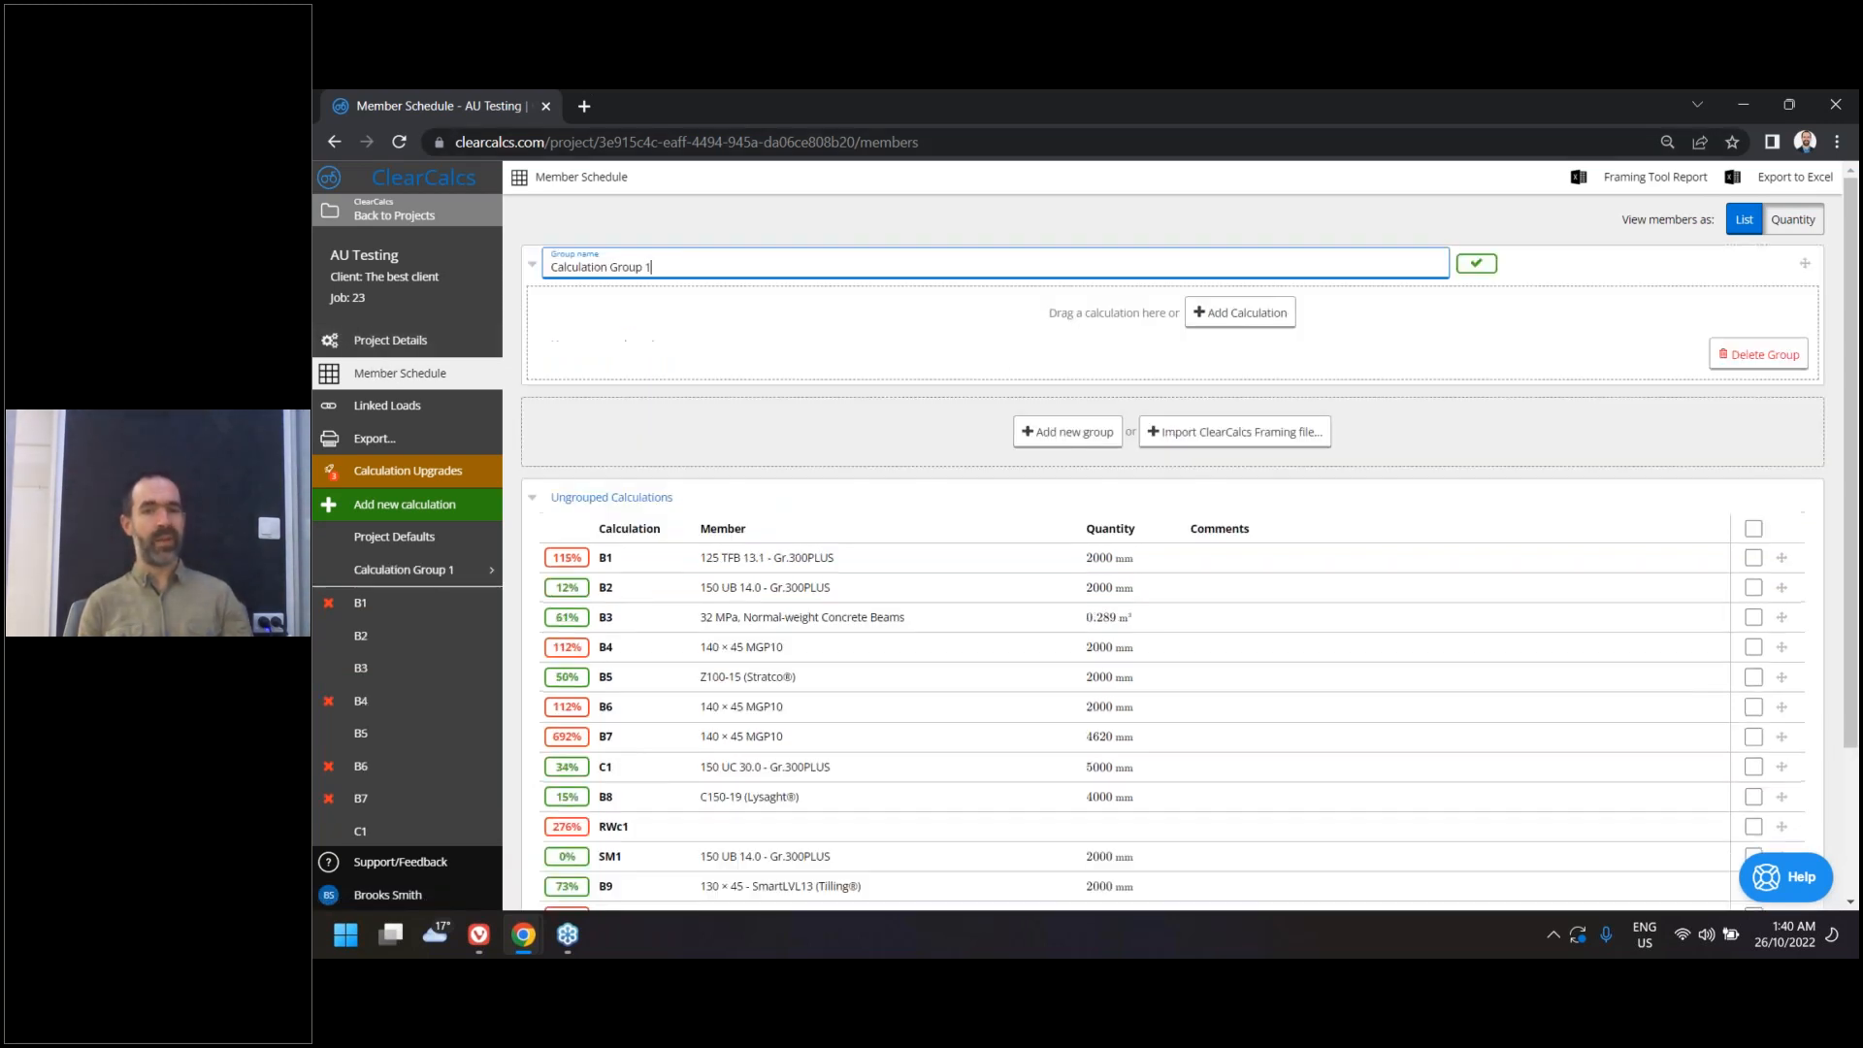
triple_click(937, 271)
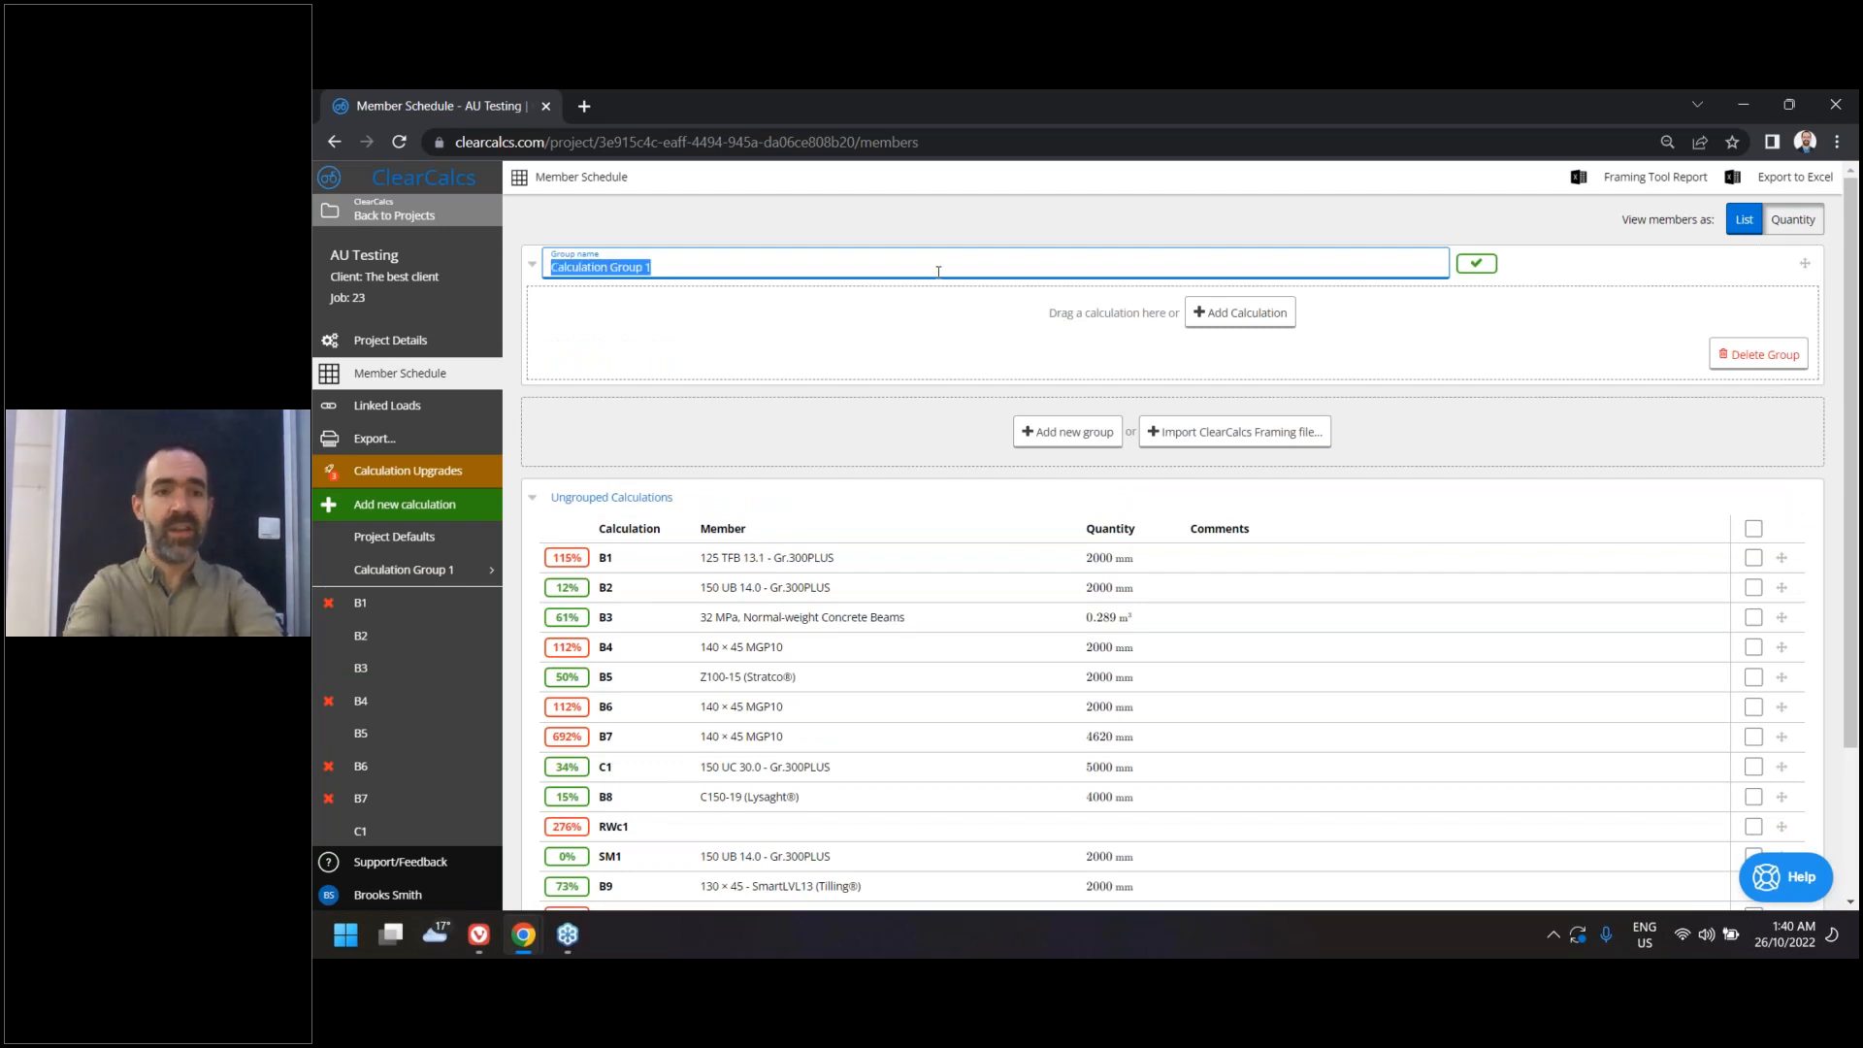
type("F")
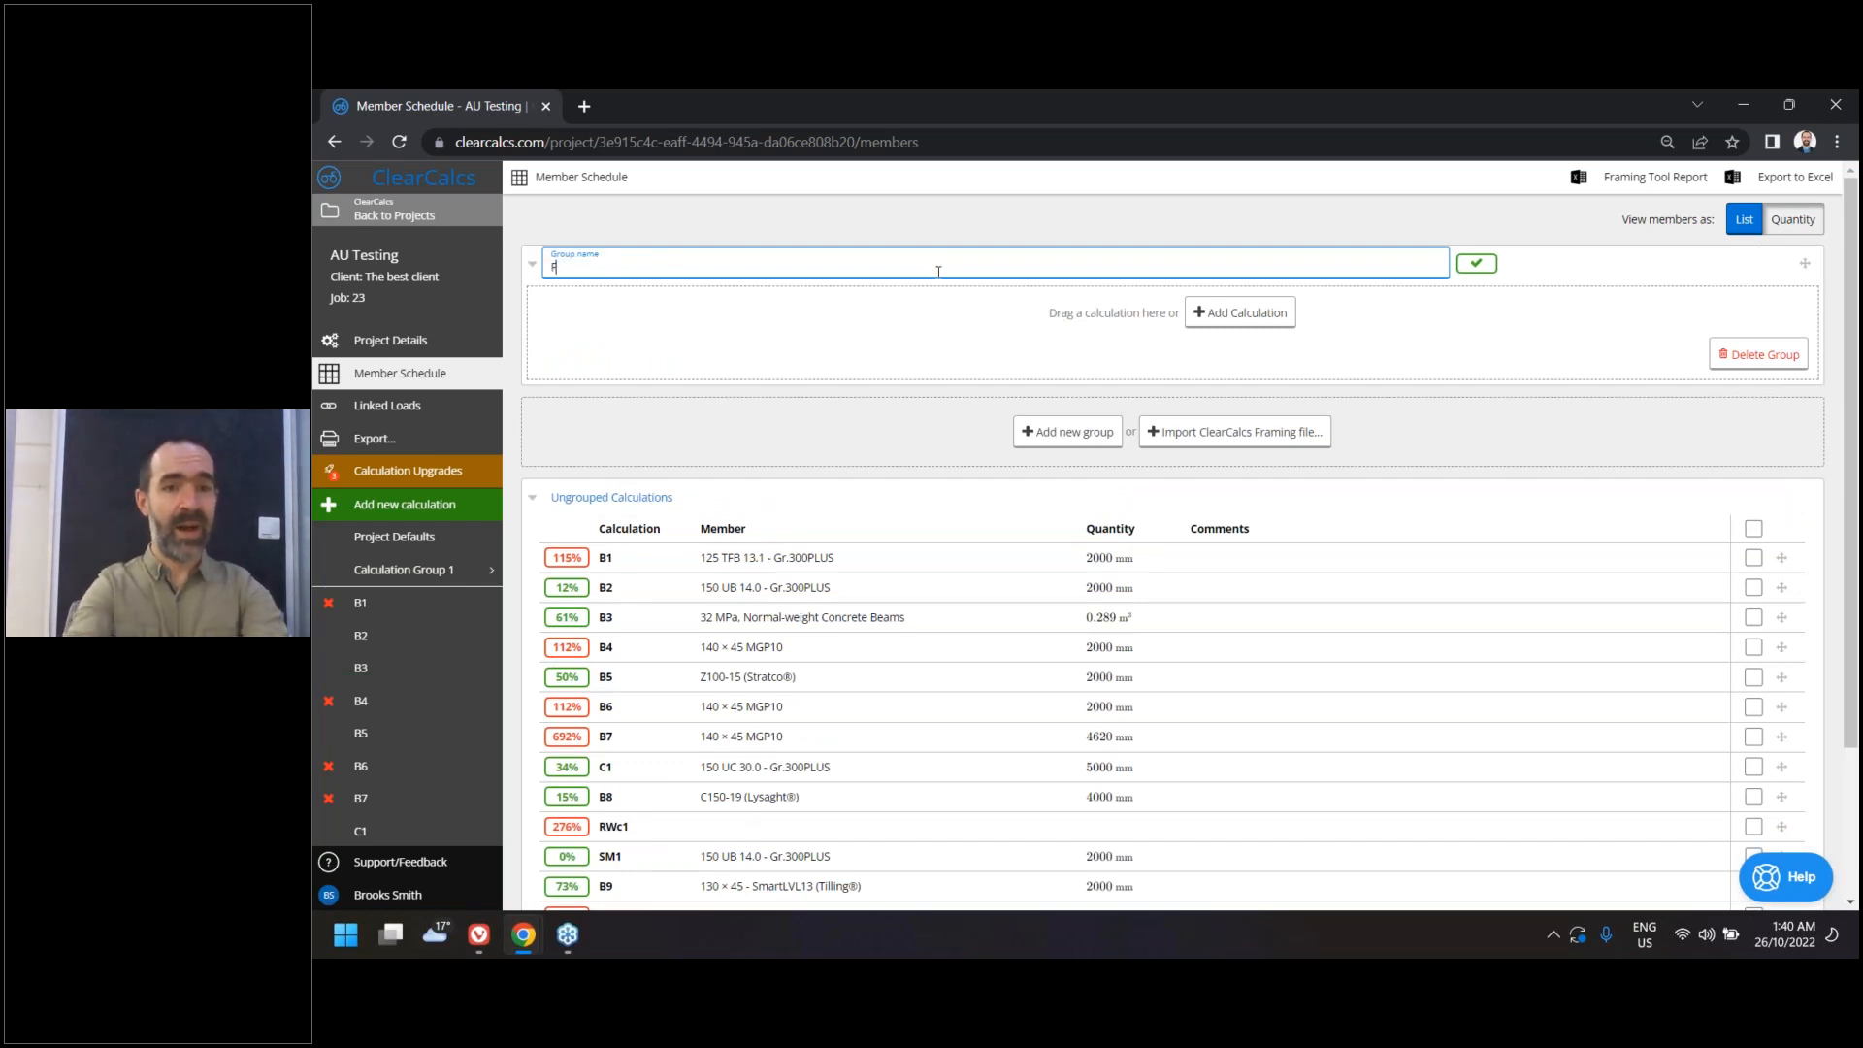
type("irst Storey Beams")
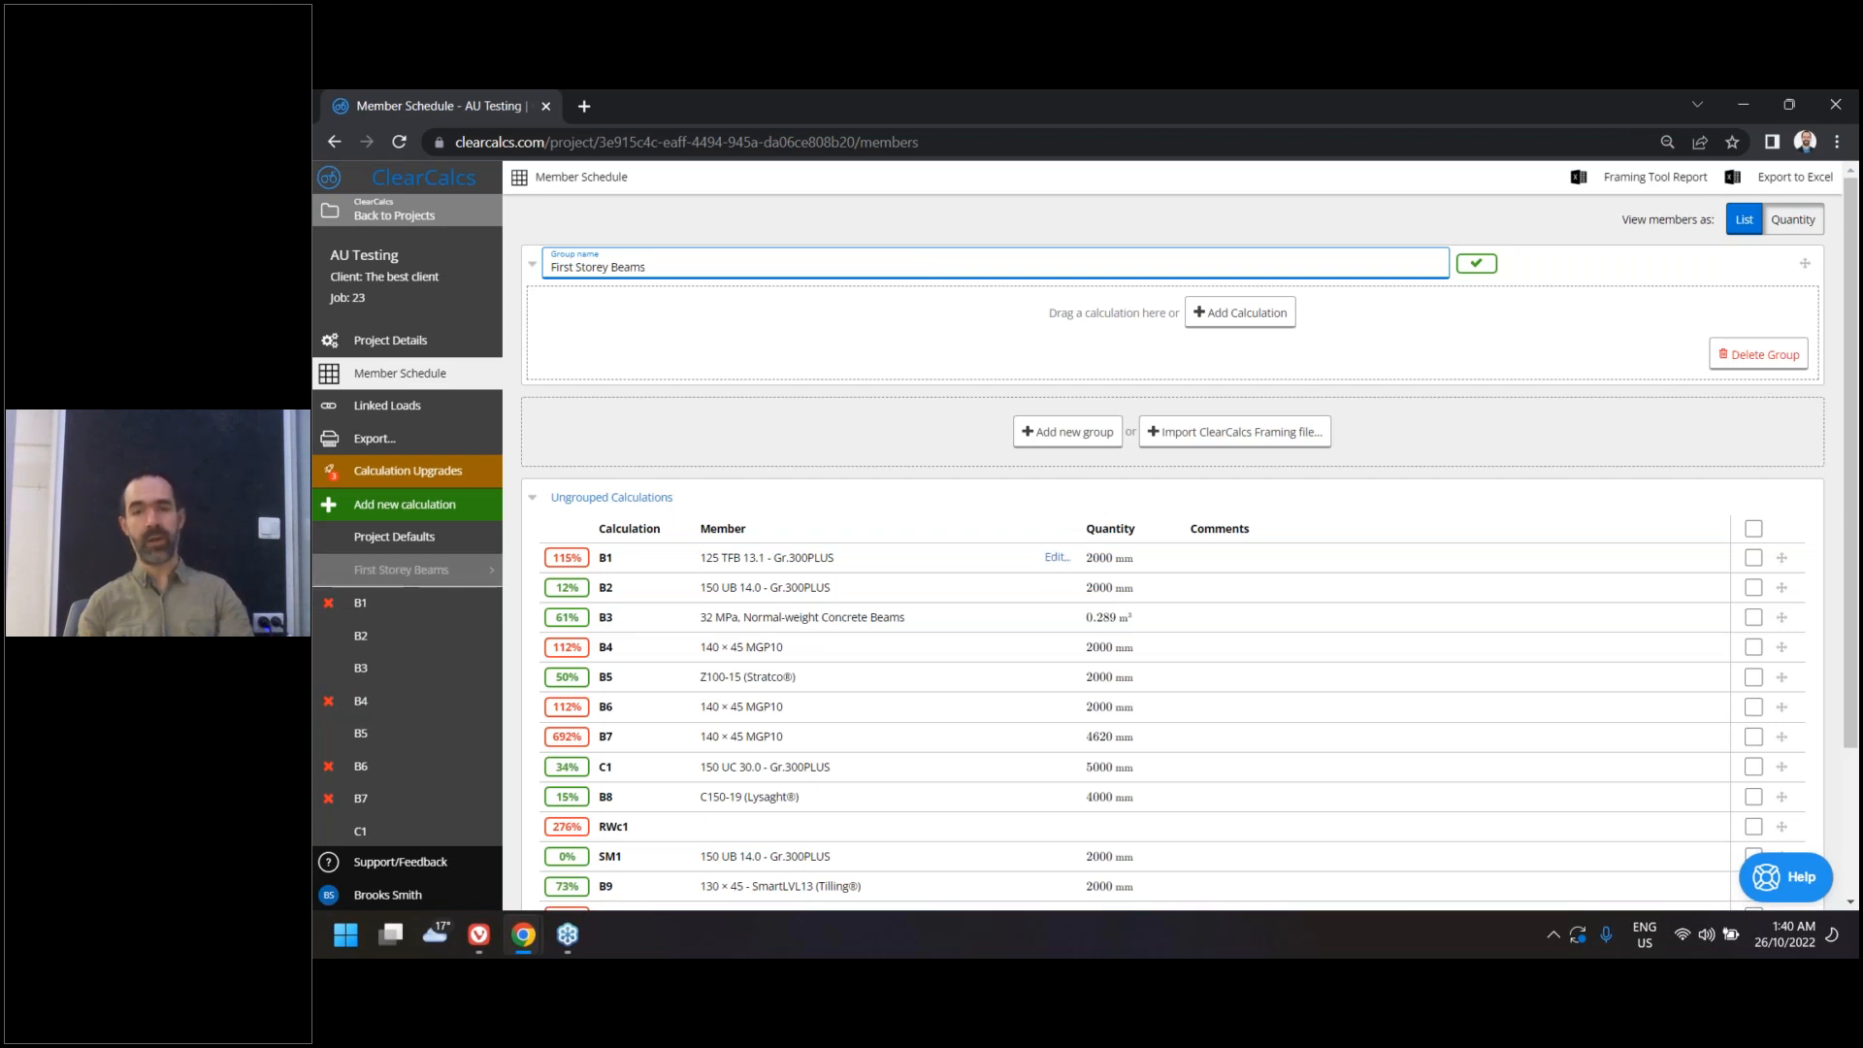
Move calculations B4 and C1 into the First Storey Beams group and view the group's own calculation list
left_click_drag(1782, 646, 1786, 320)
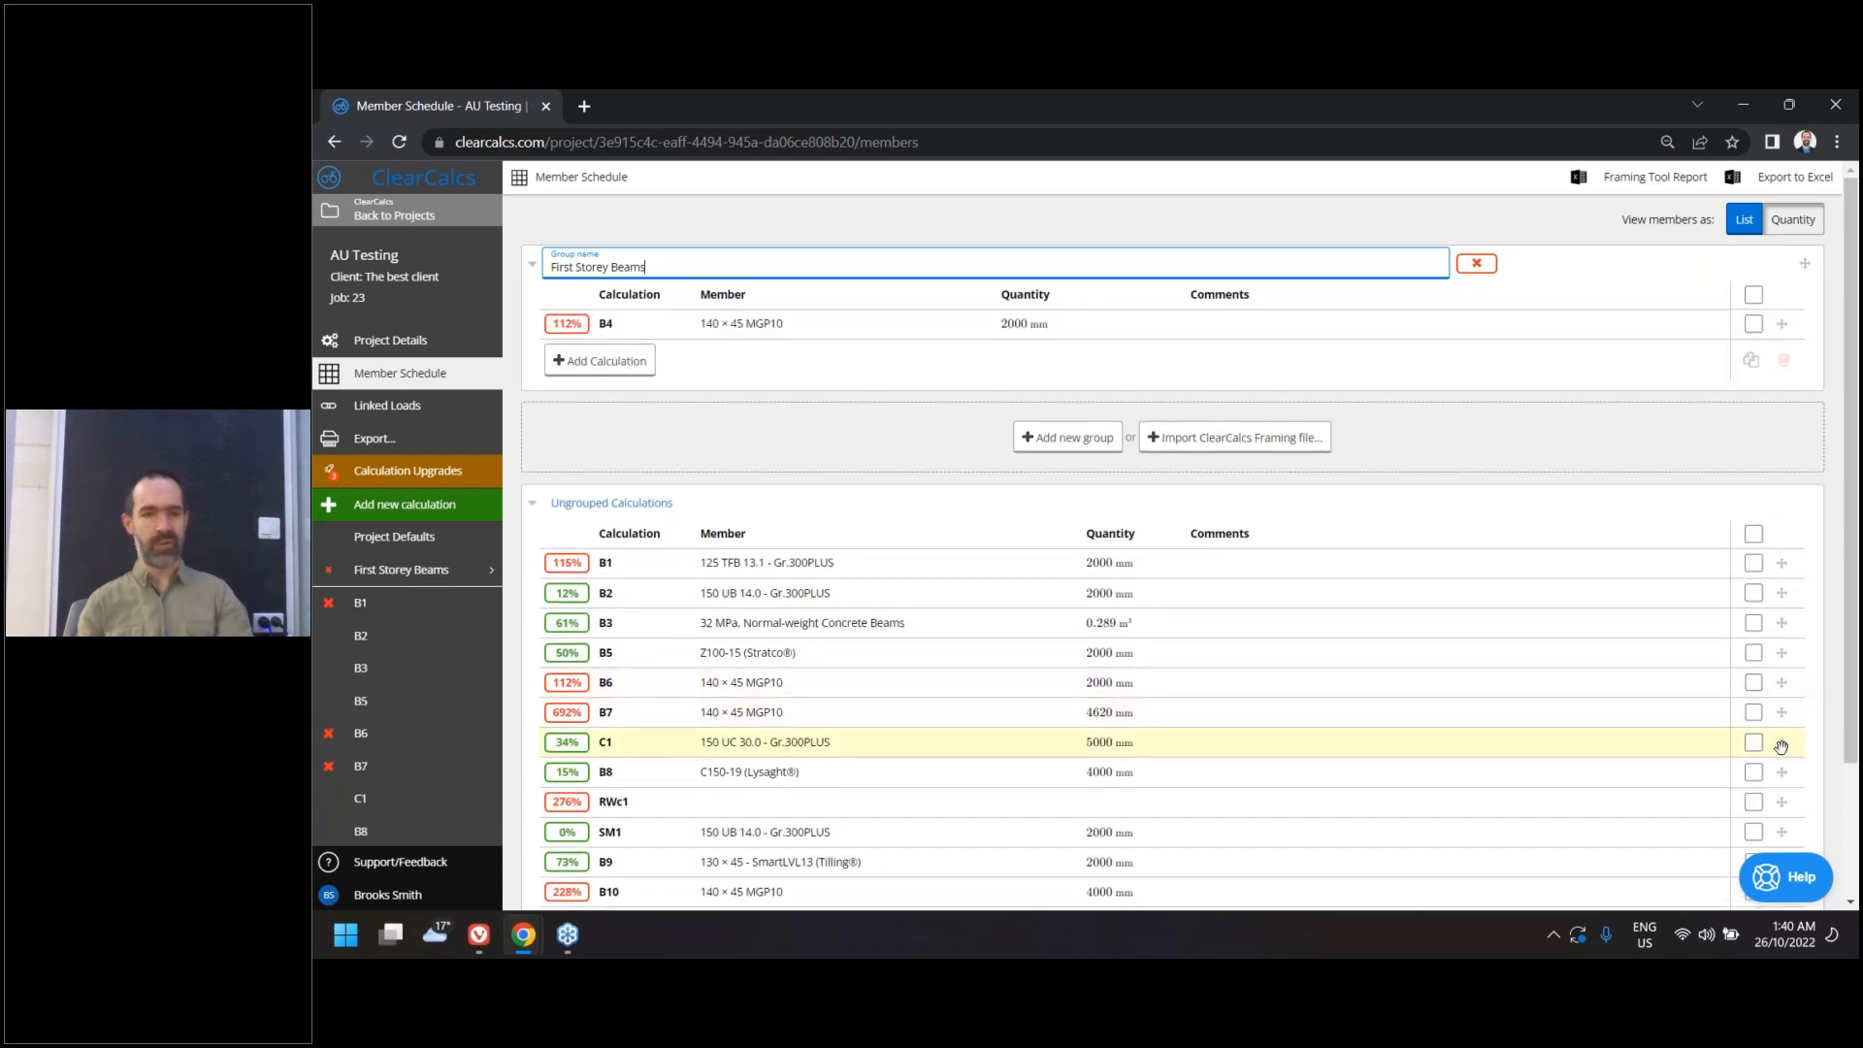
left_click_drag(1781, 745, 1788, 338)
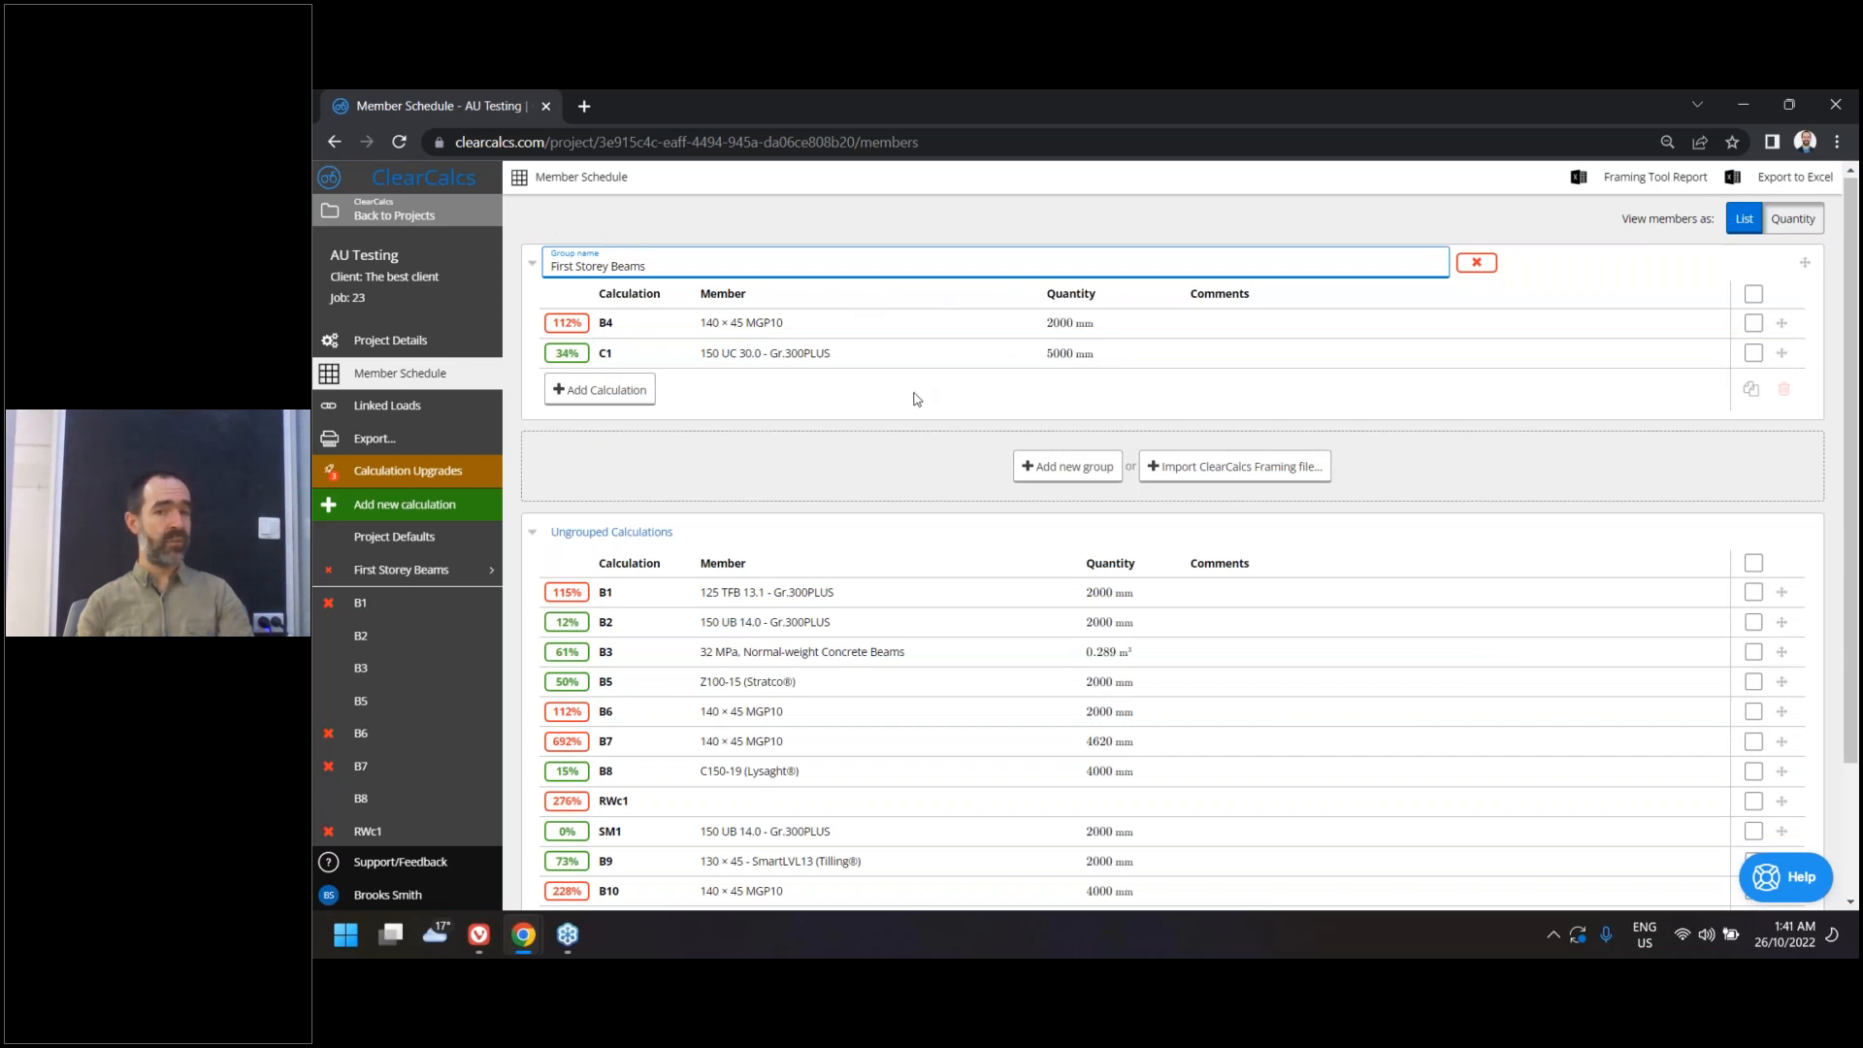
left_click(454, 575)
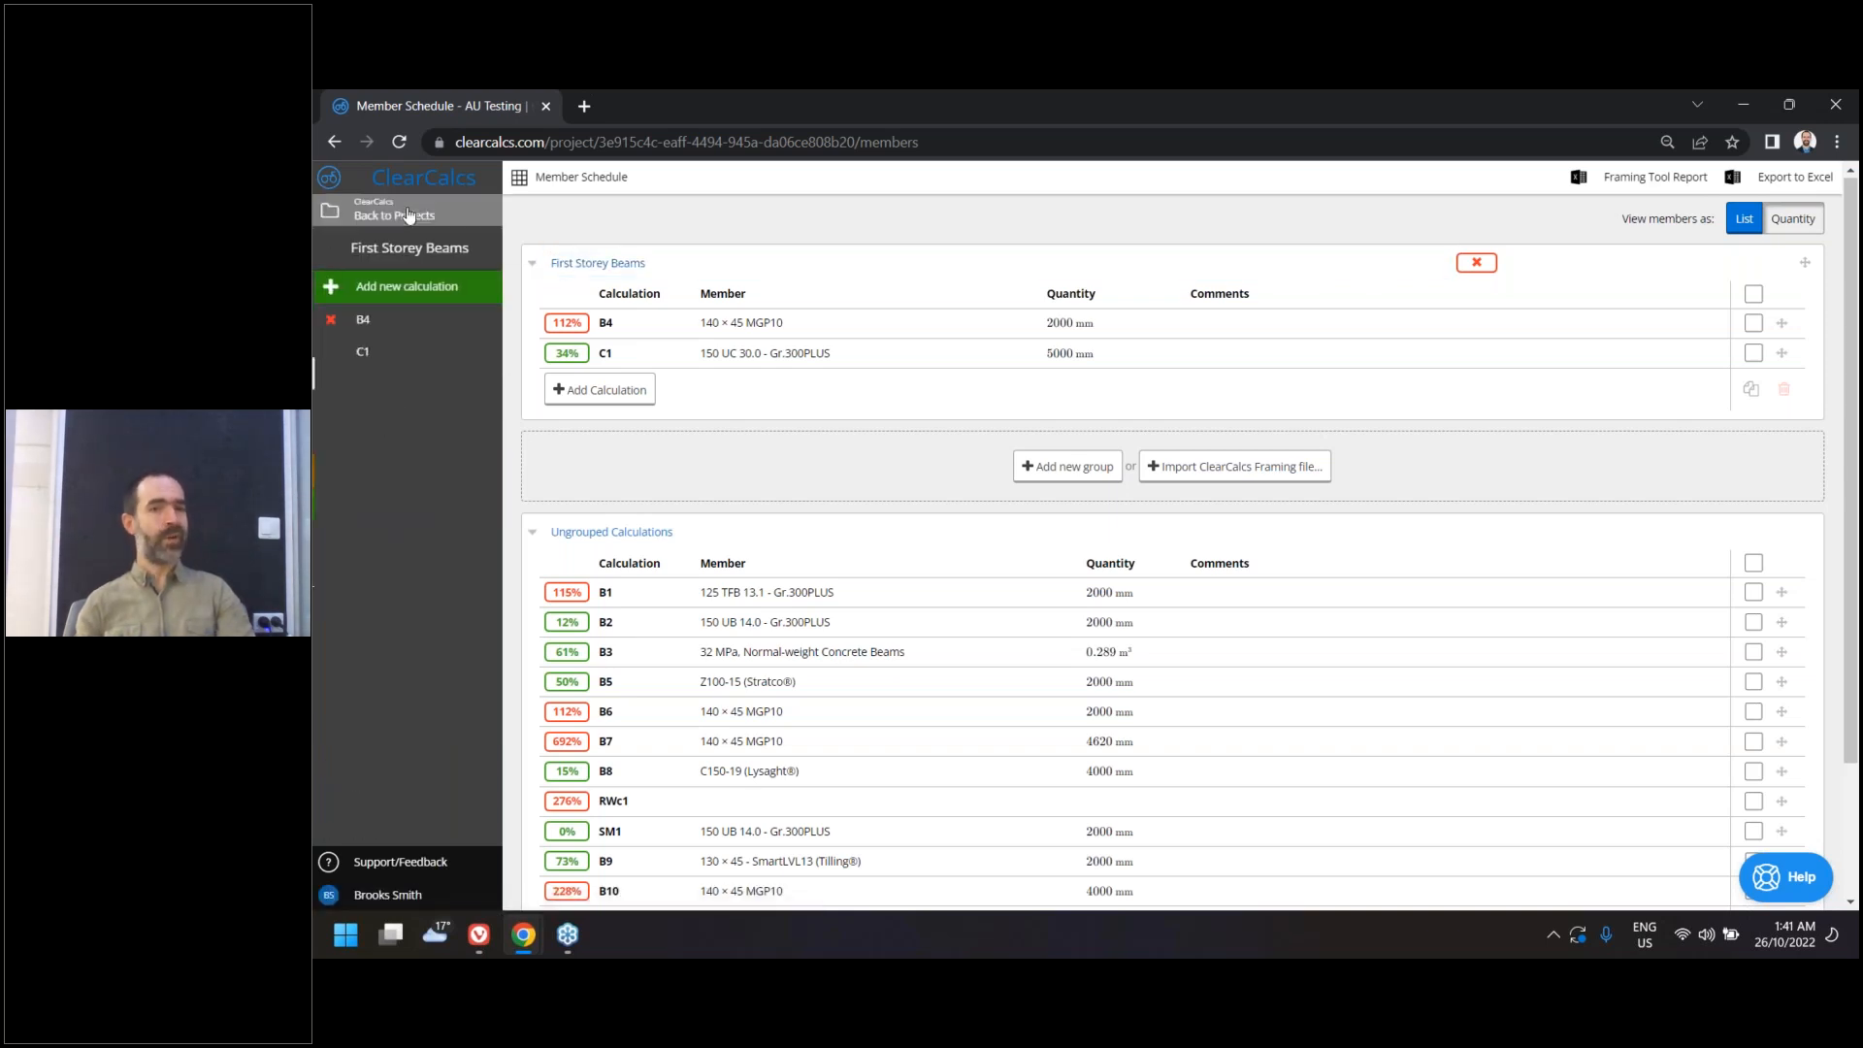
left_click(407, 214)
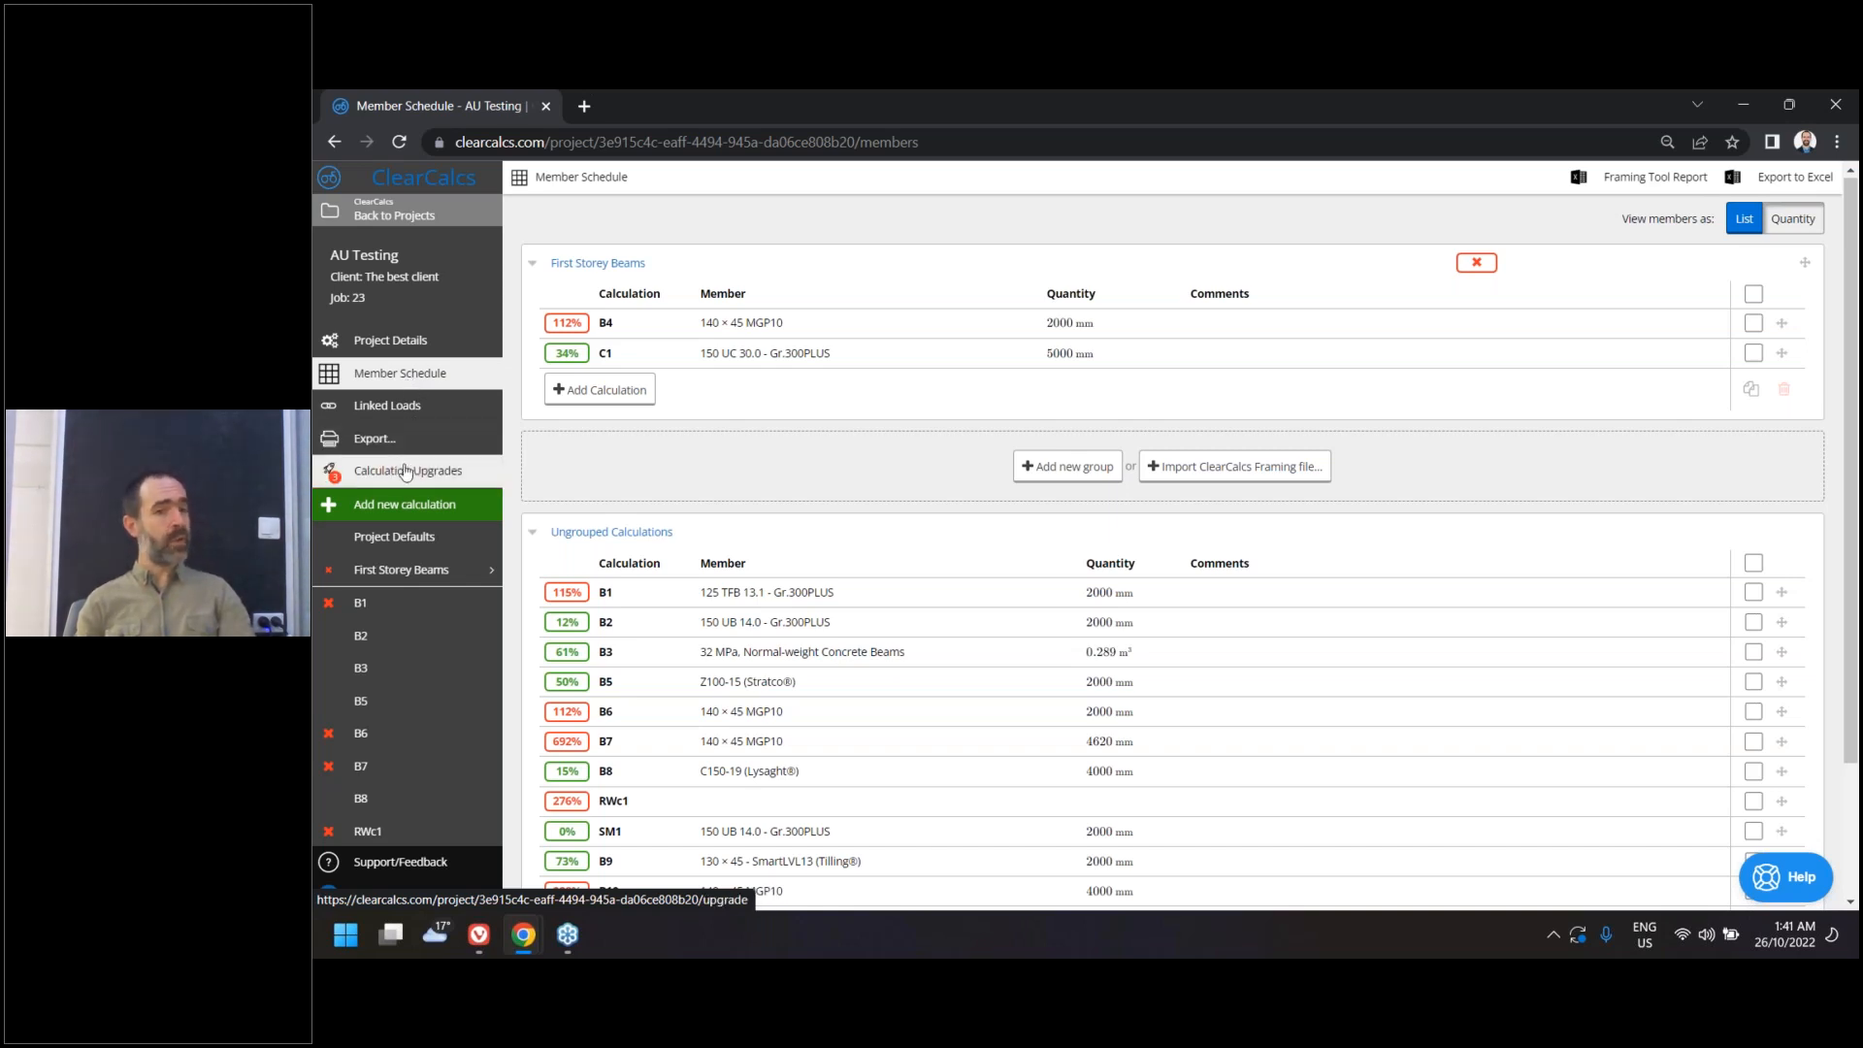
Open the calculation upgrades of the US Testing (Imperial) project and read the Wood Column (ASD) changelog
left_click(422, 215)
left_click(833, 418)
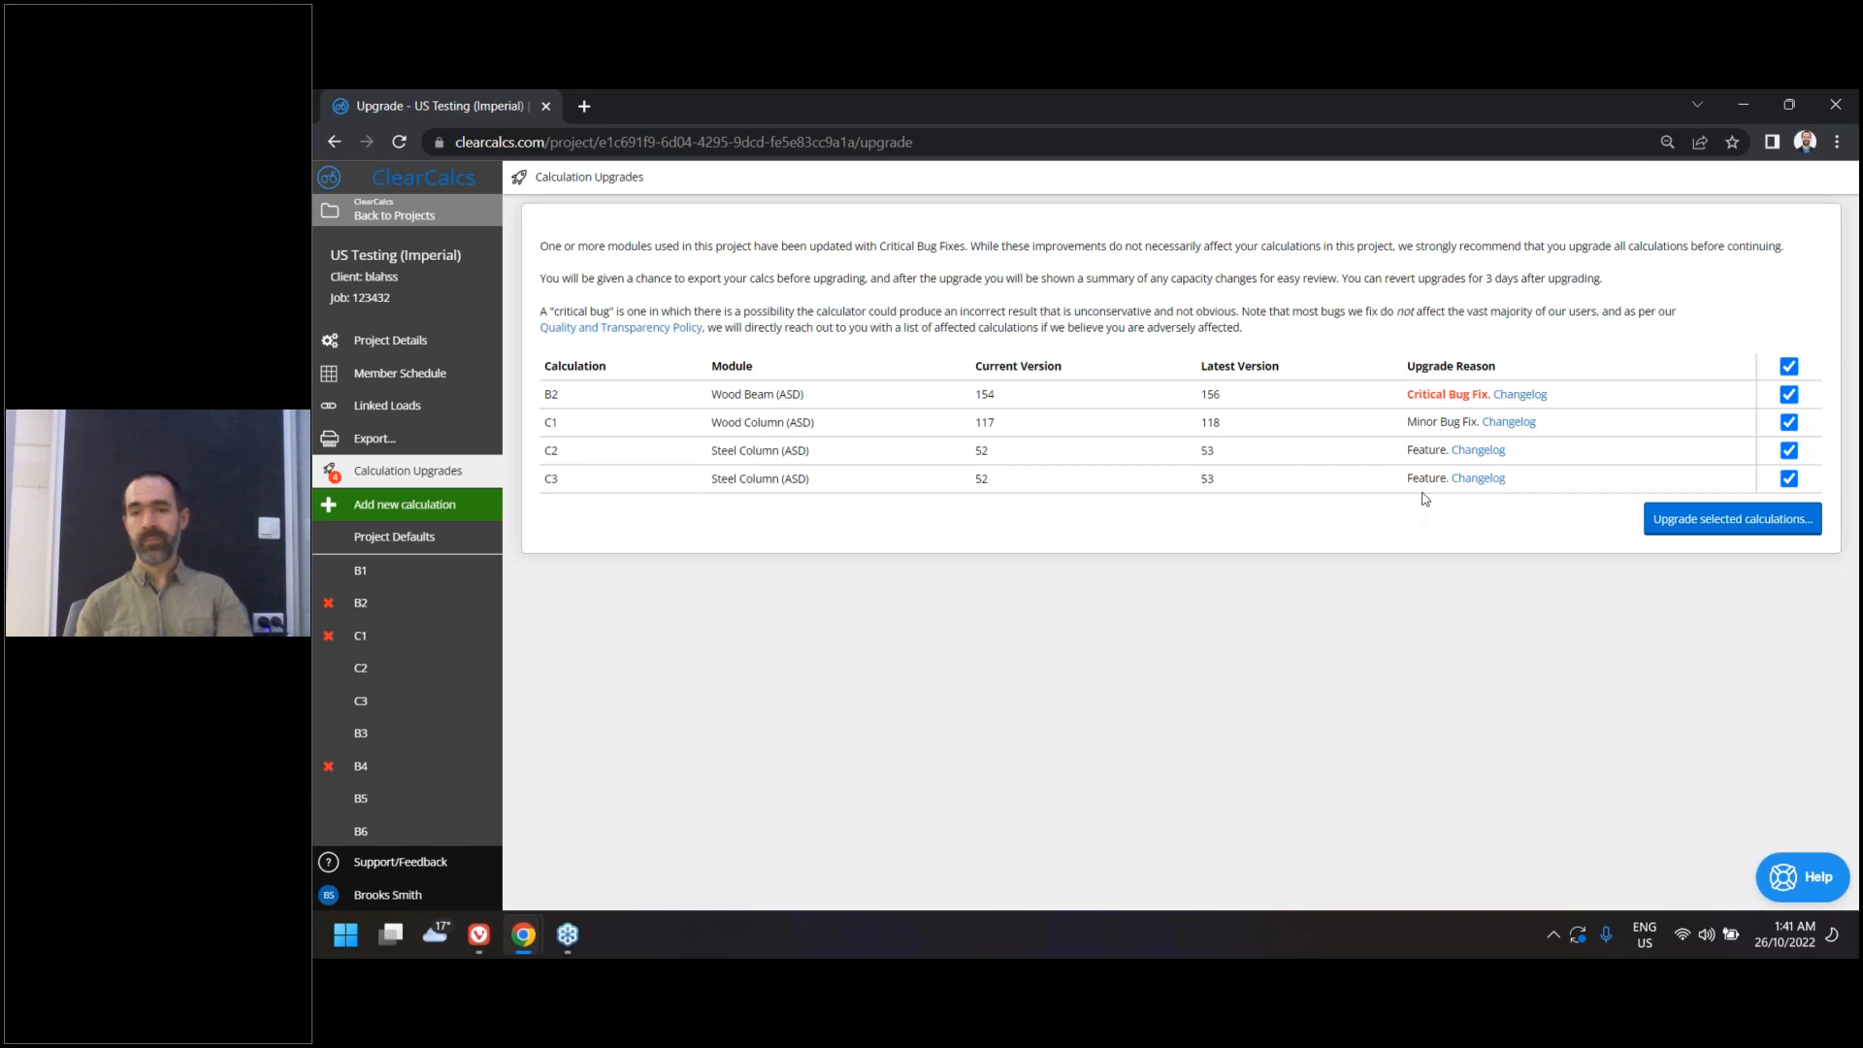
left_click(1516, 423)
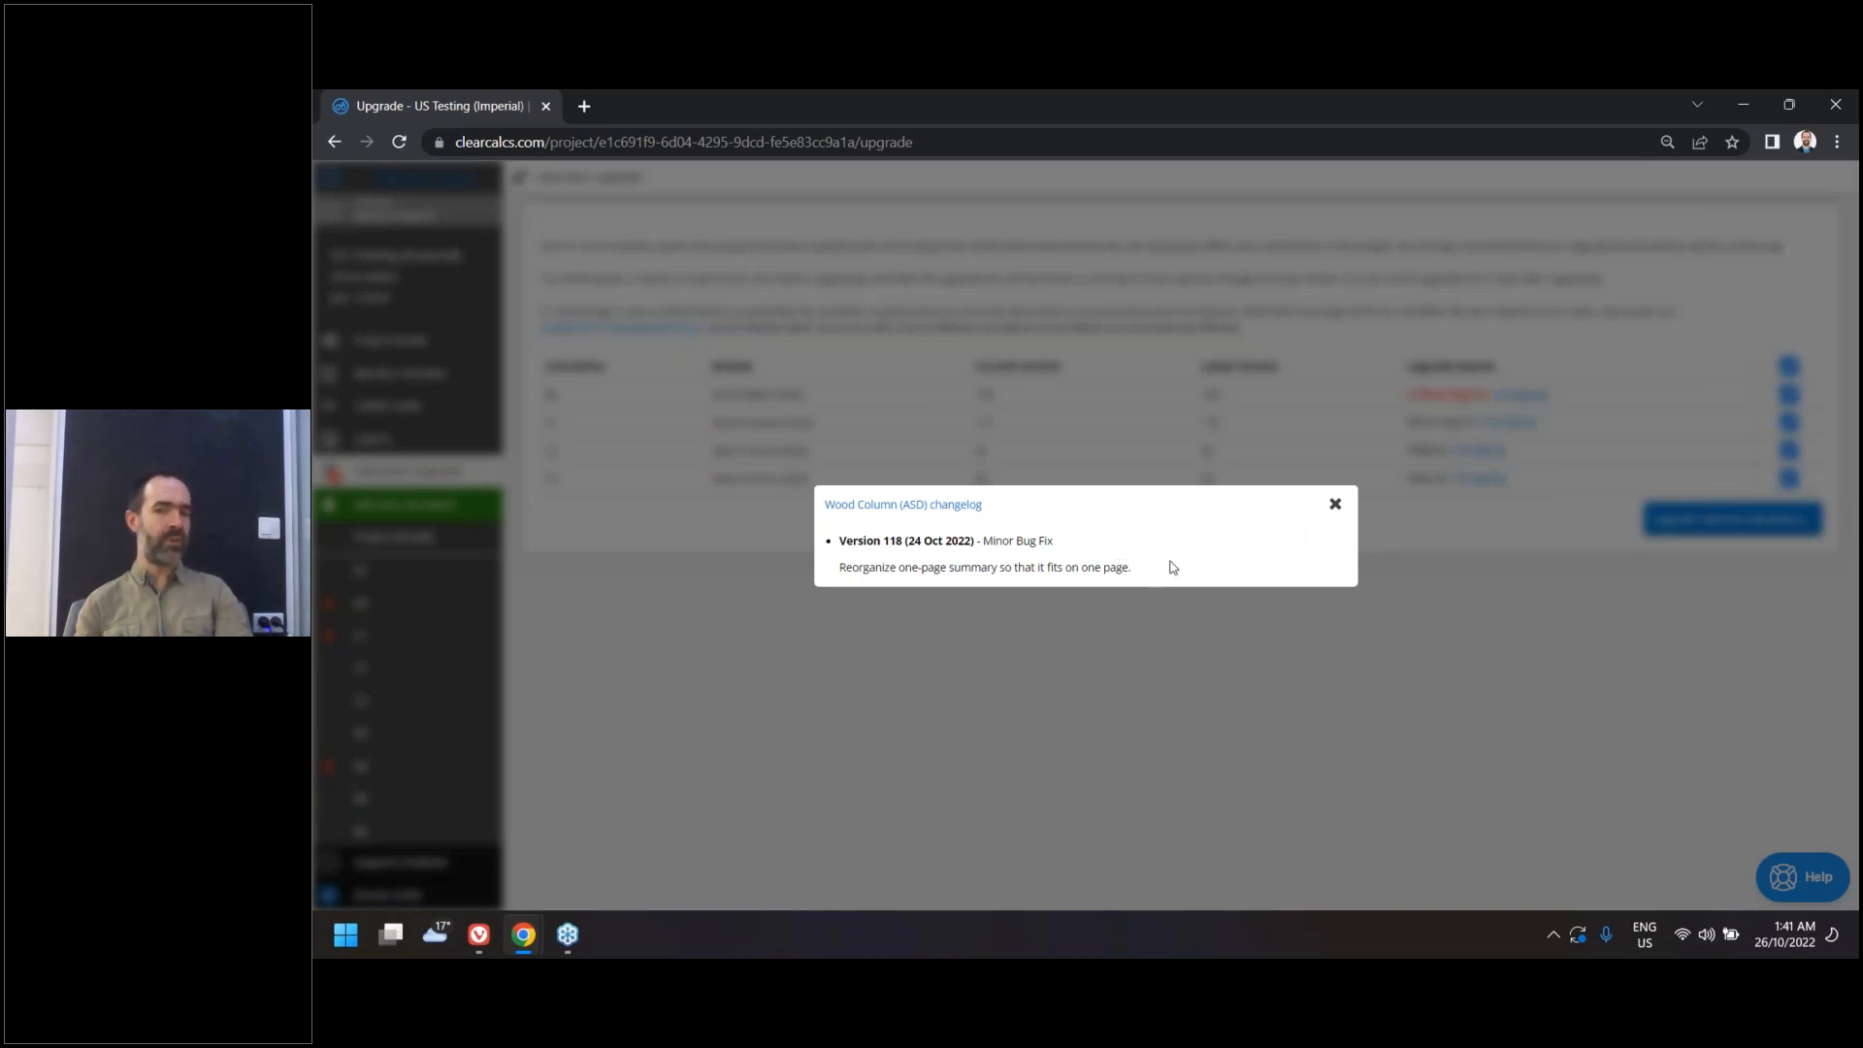
left_click_drag(1151, 572, 836, 568)
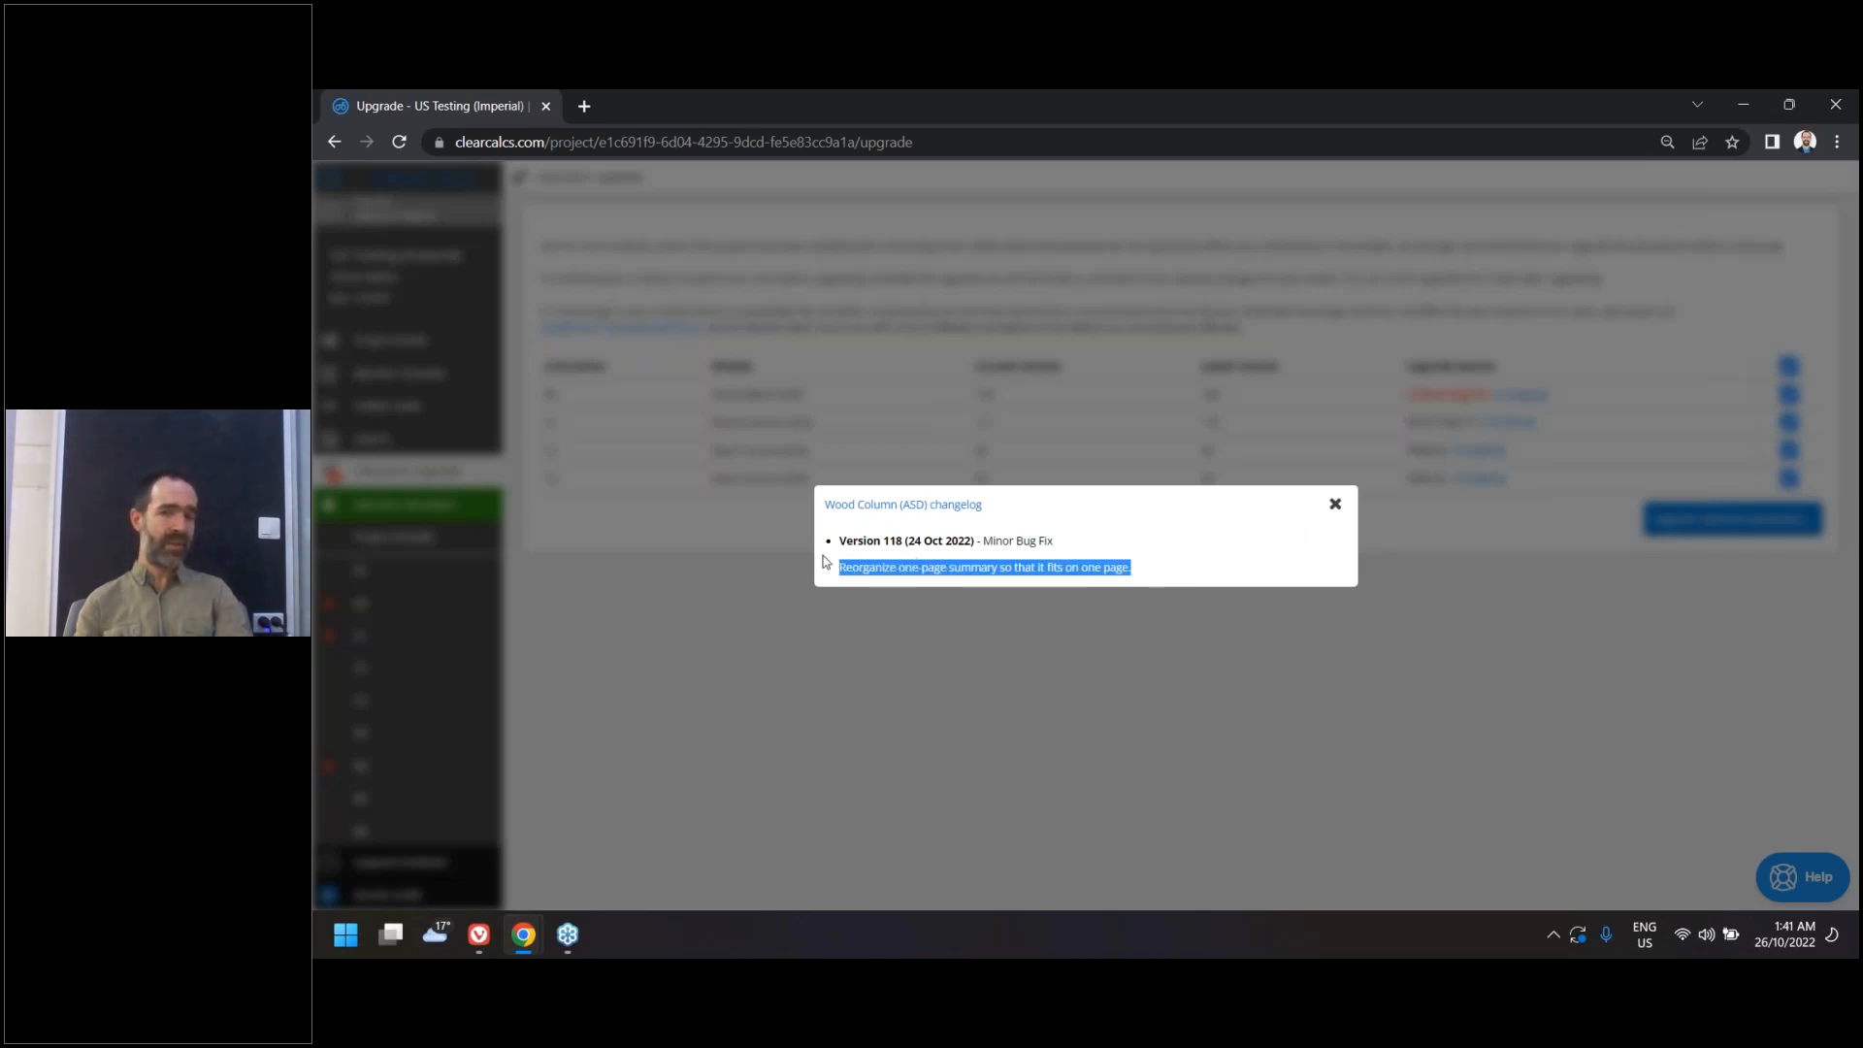
left_click(944, 568)
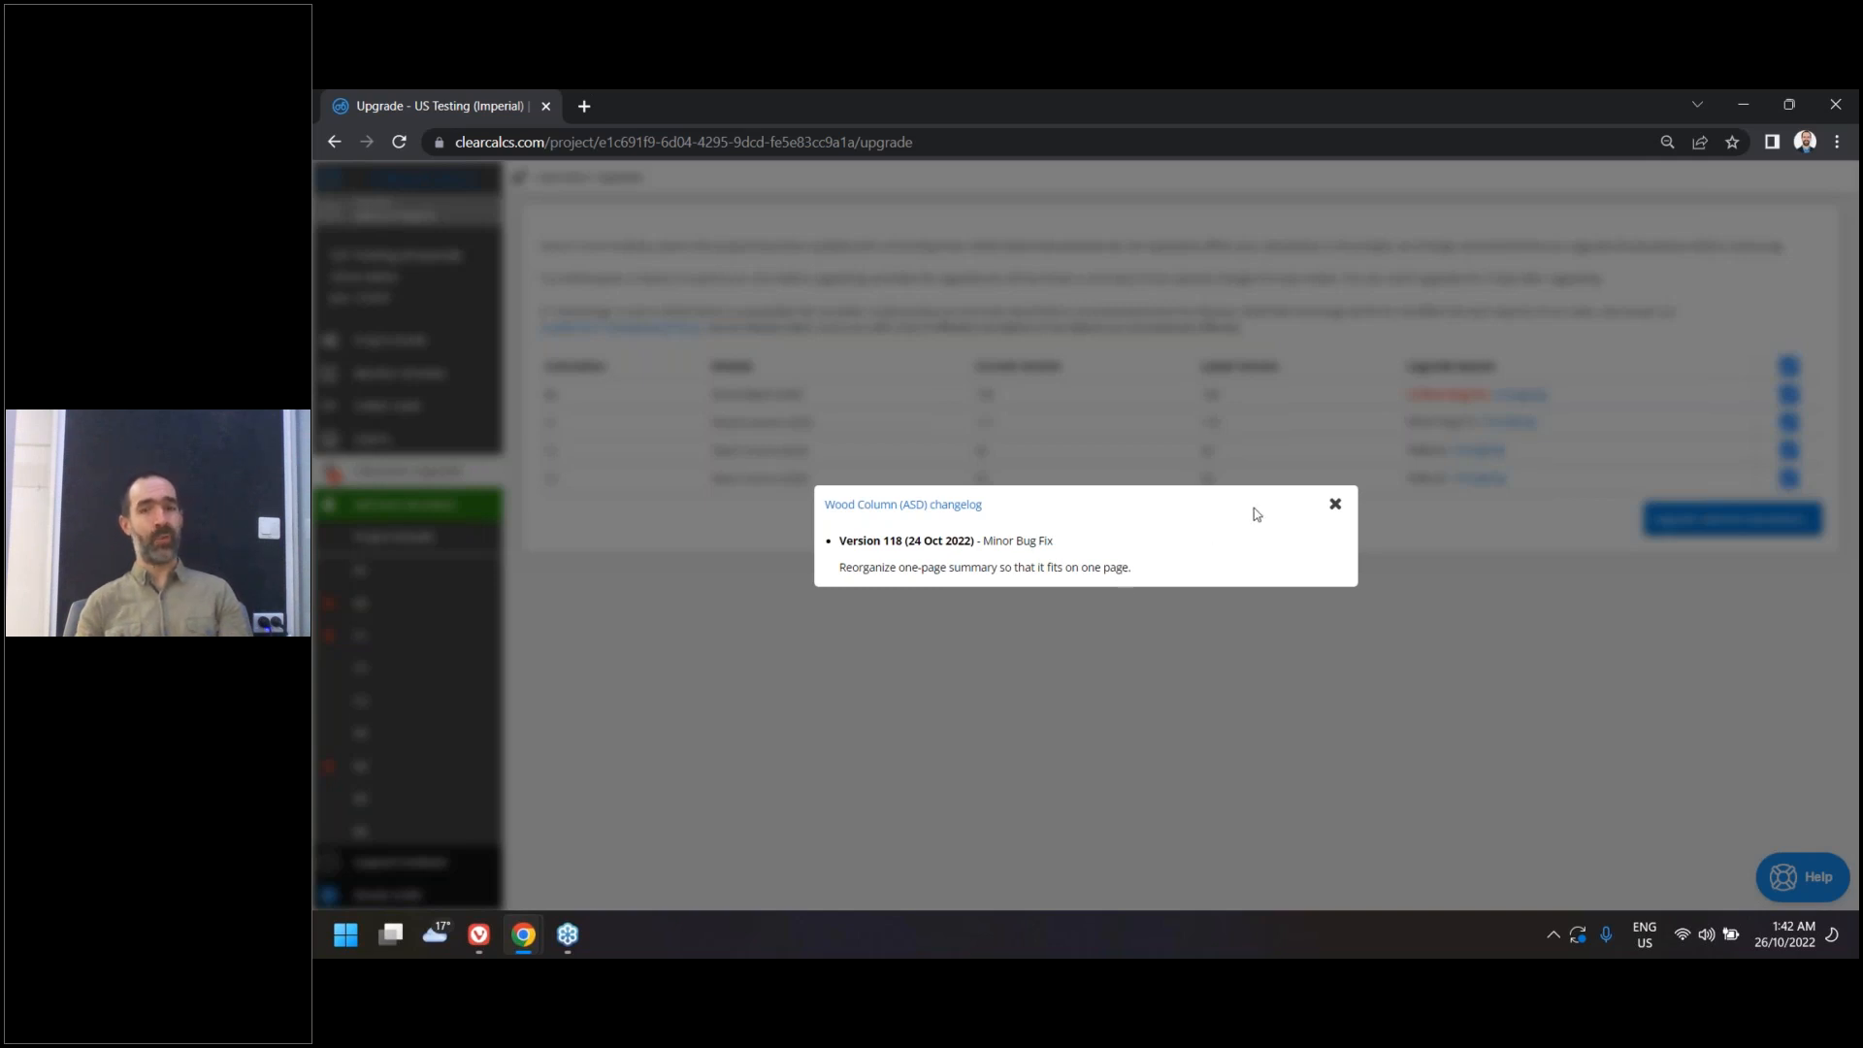
left_click(1335, 507)
Exclude C1 from the upgrade selection and upgrade calculations B2, C2 and C3
left_click(1788, 422)
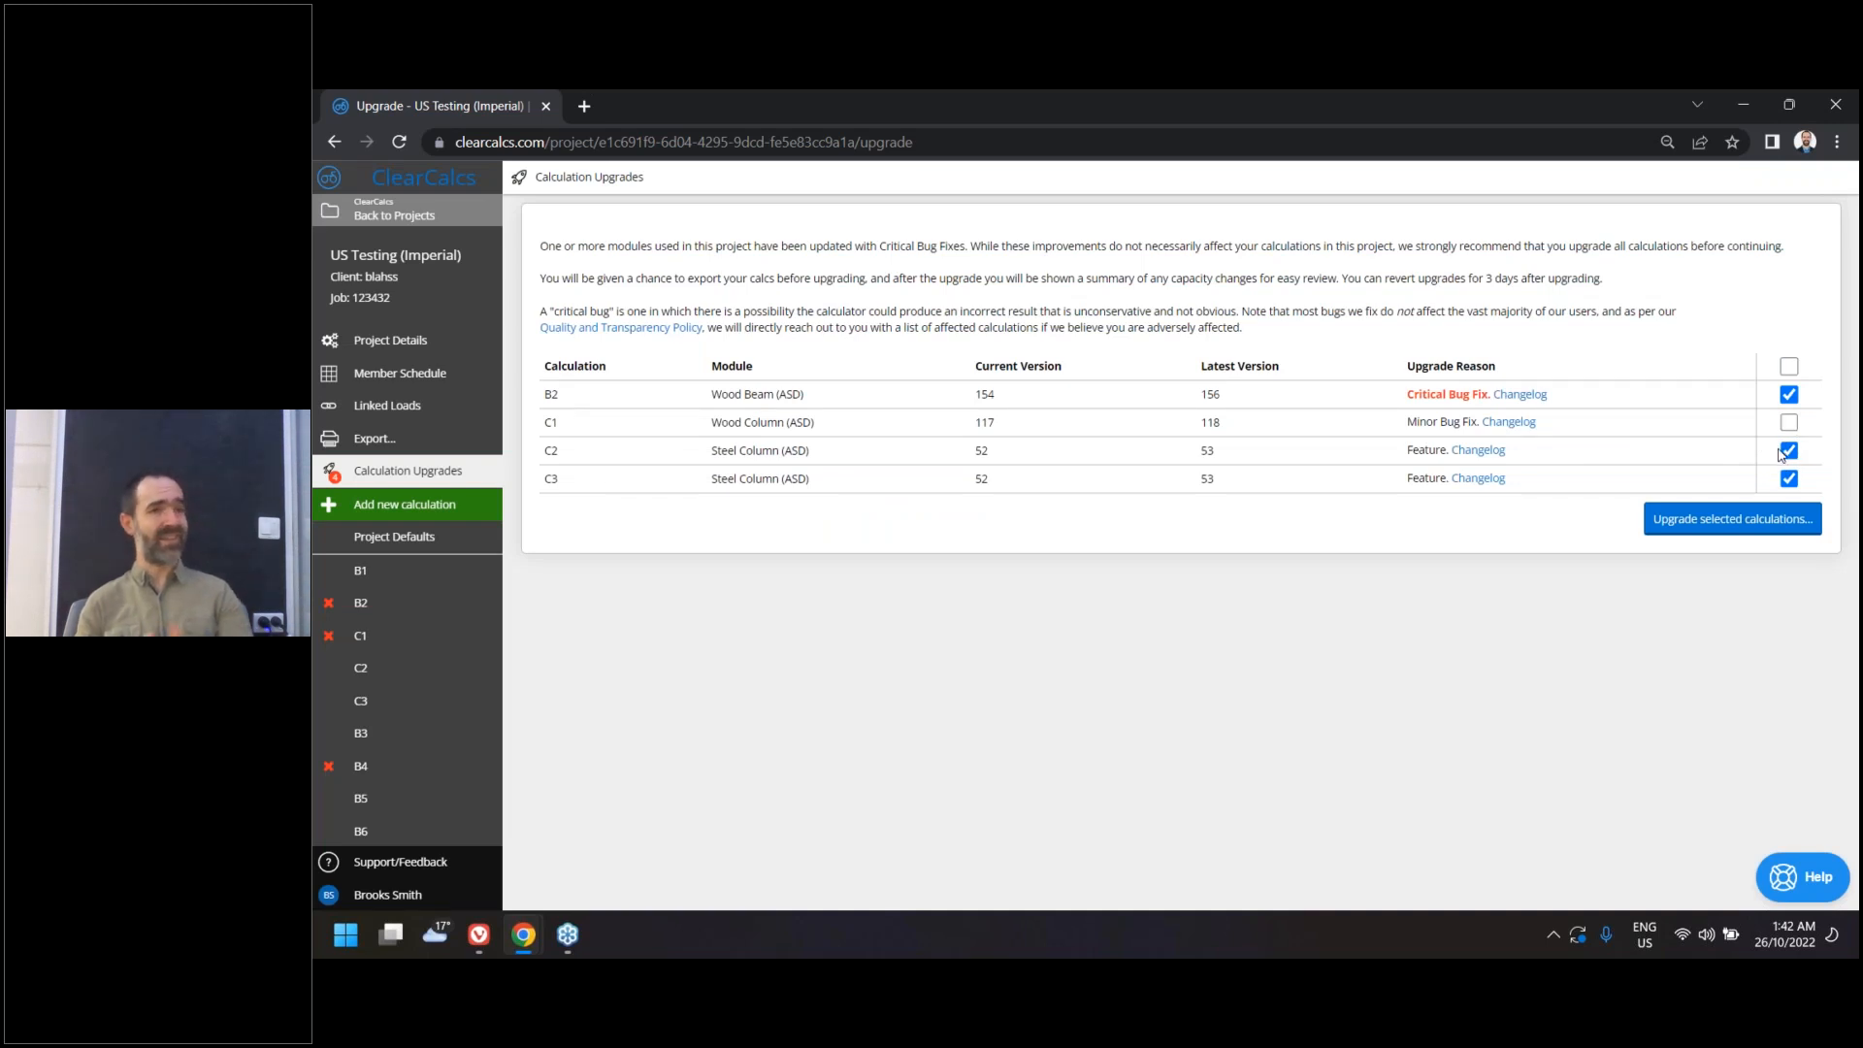
left_click(1689, 525)
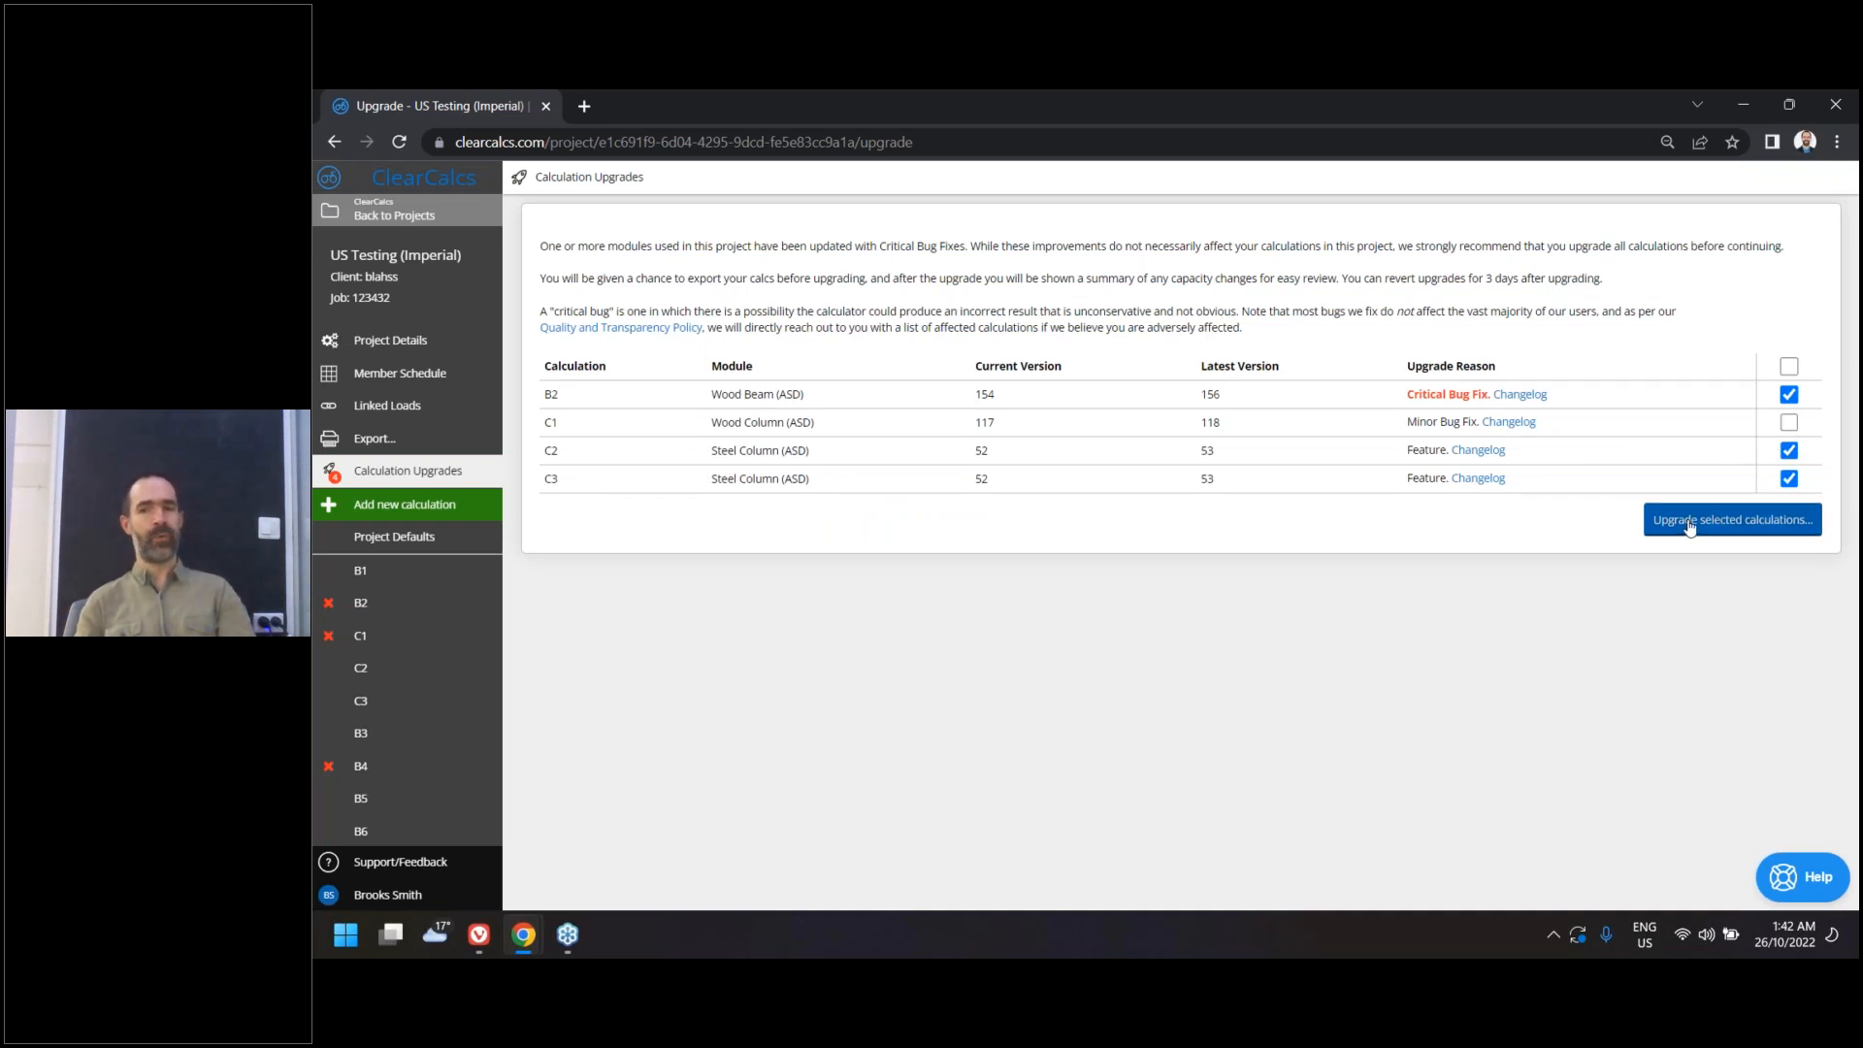
left_click(1227, 630)
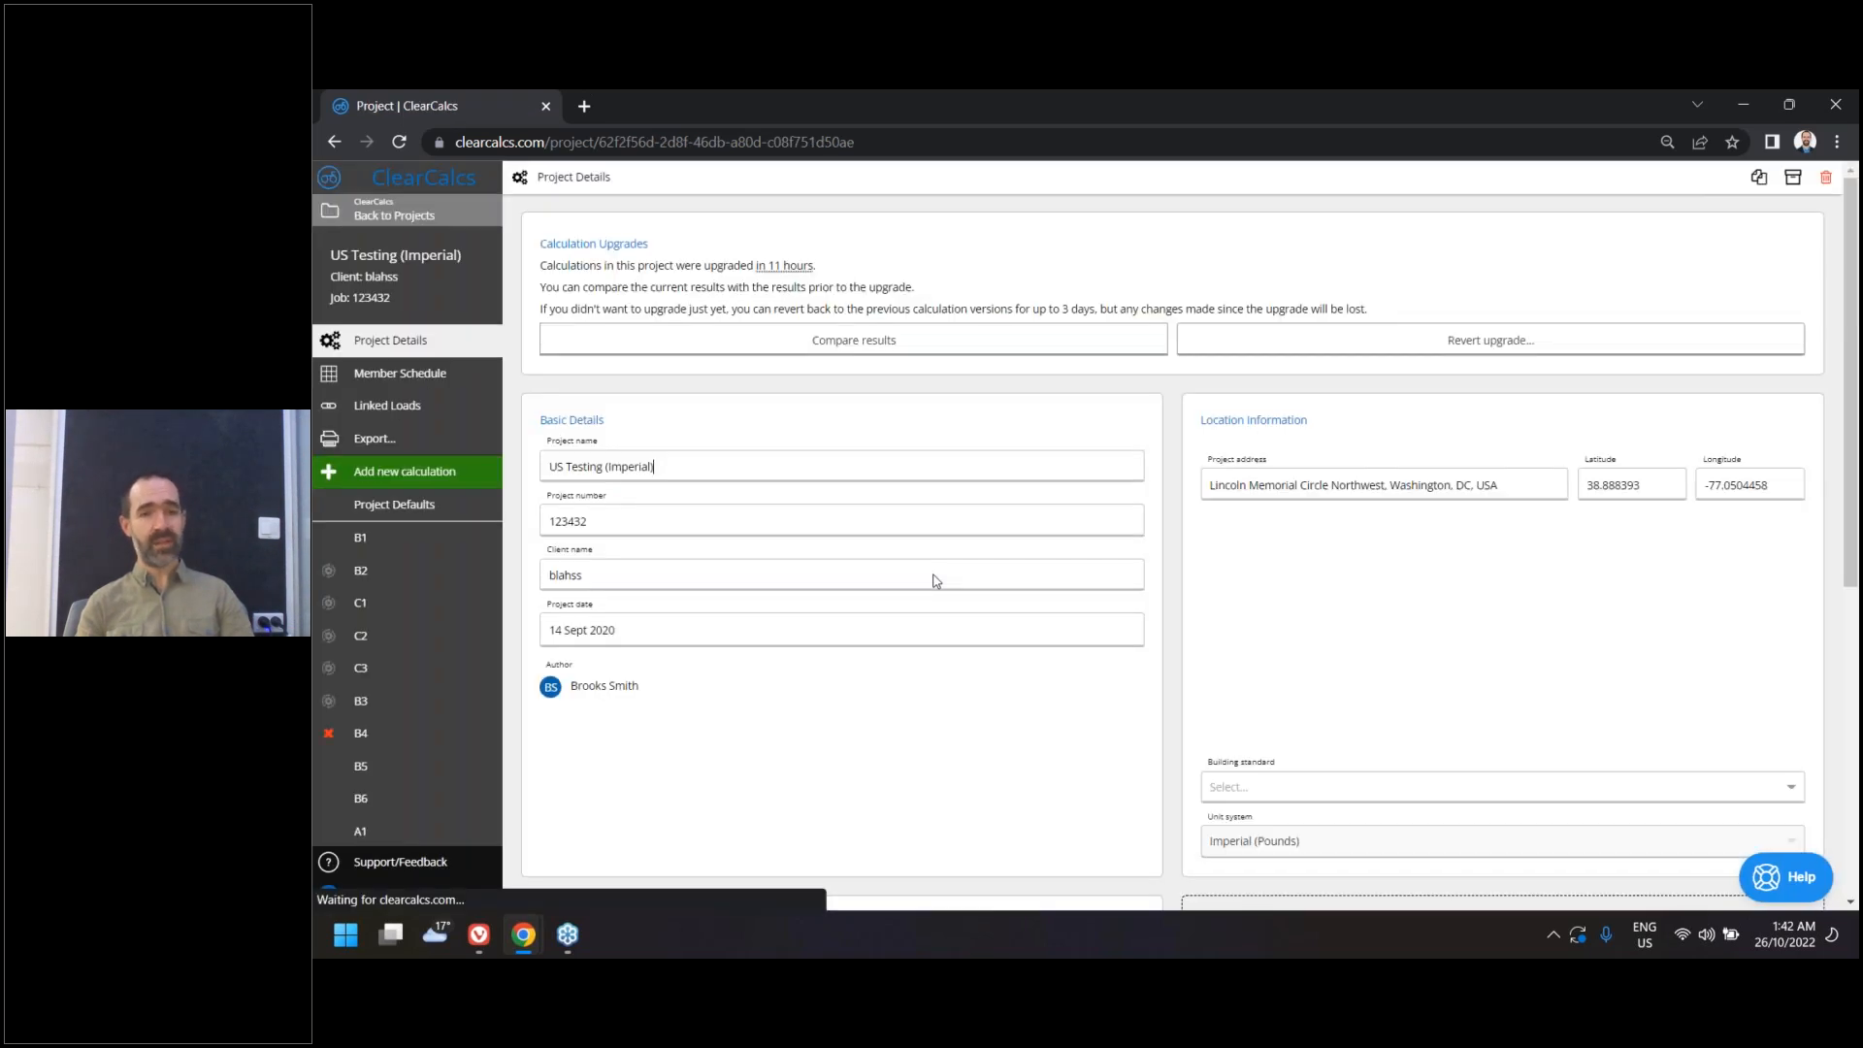
Compare the upgraded calculations' current and previous utilisations, and view the revert upgrade option without applying it
left_click(873, 347)
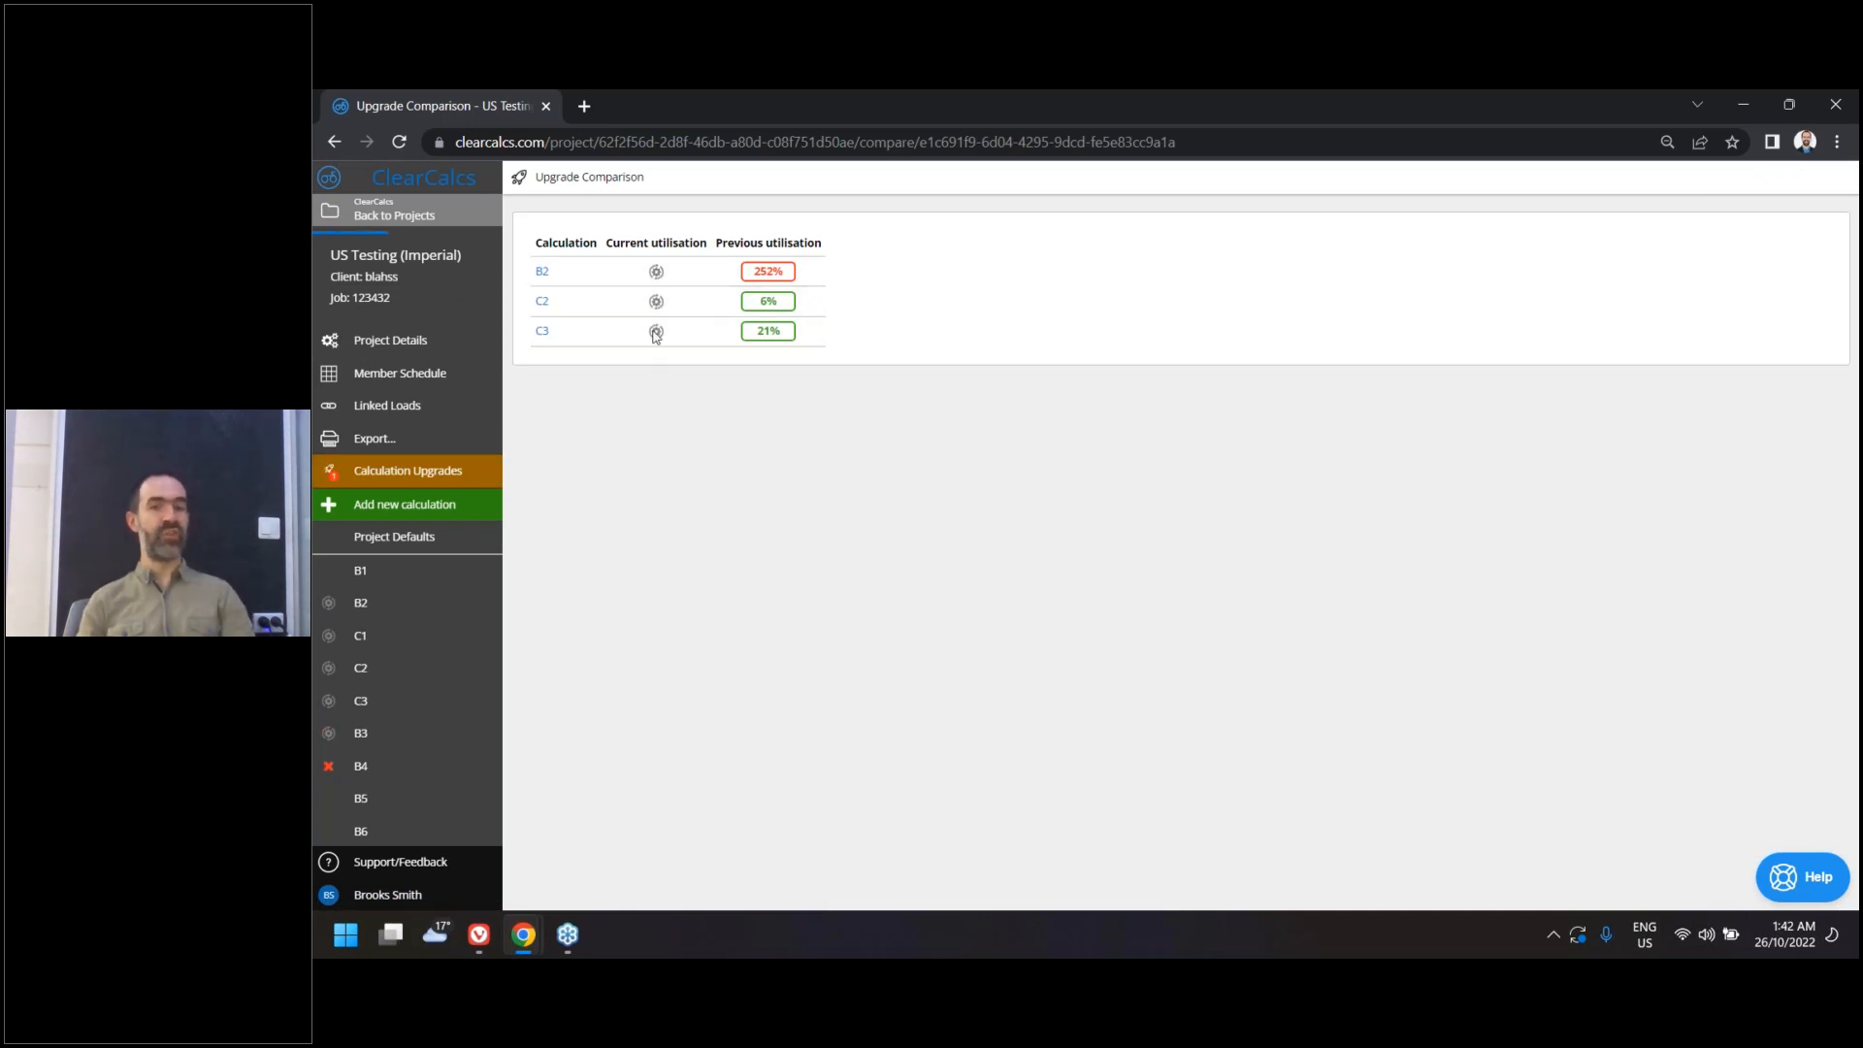
mouse_move(780, 270)
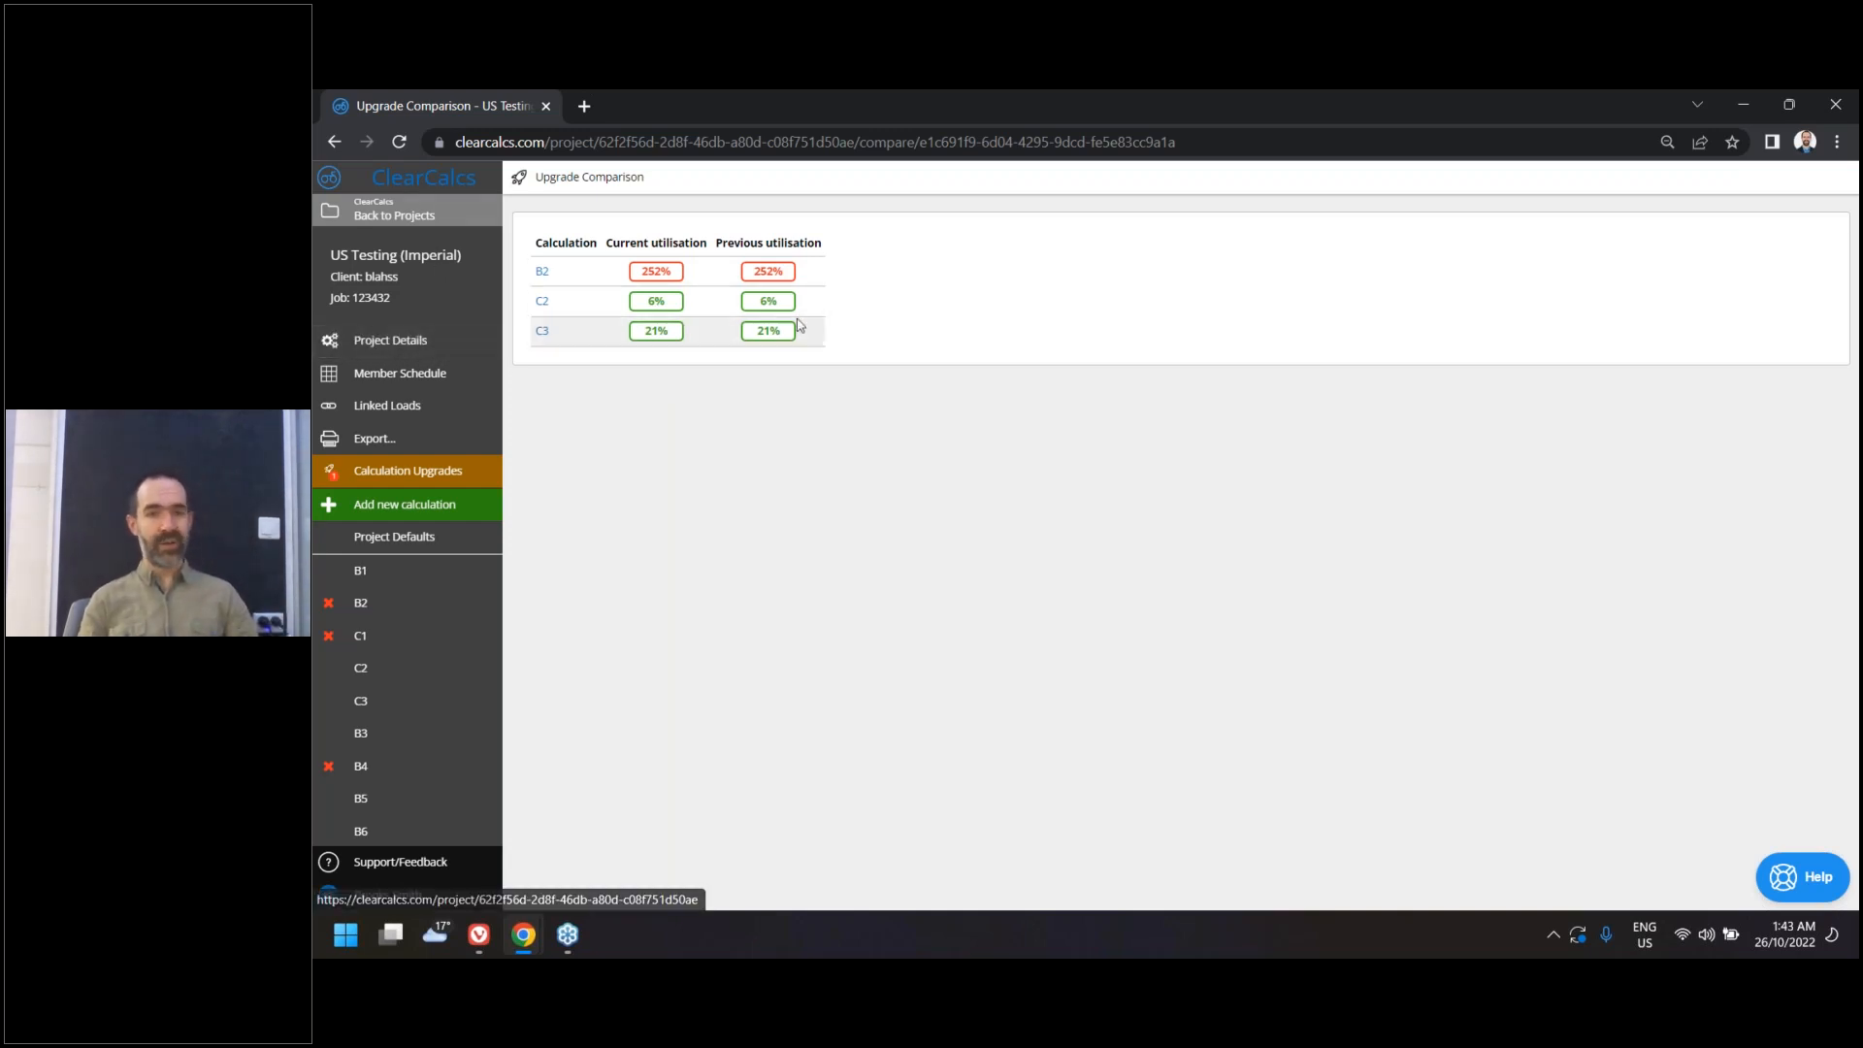
left_click(406, 342)
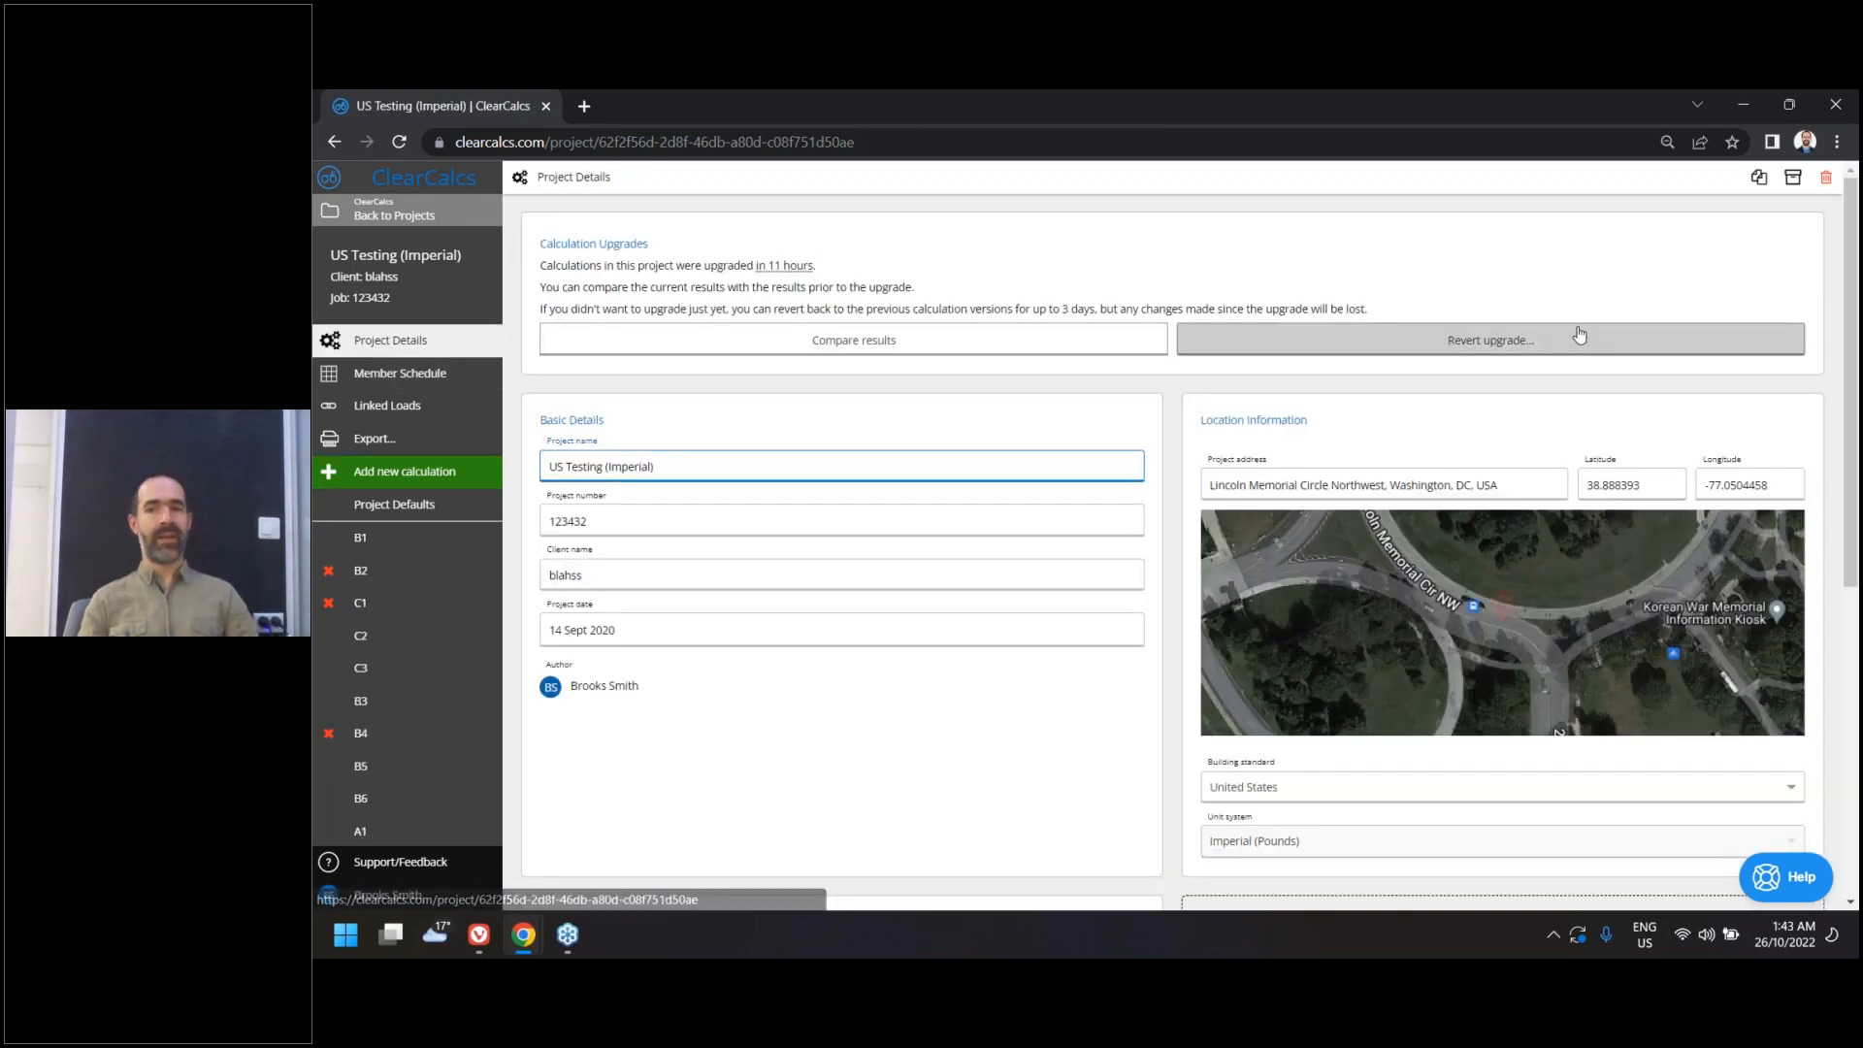
left_click(1563, 345)
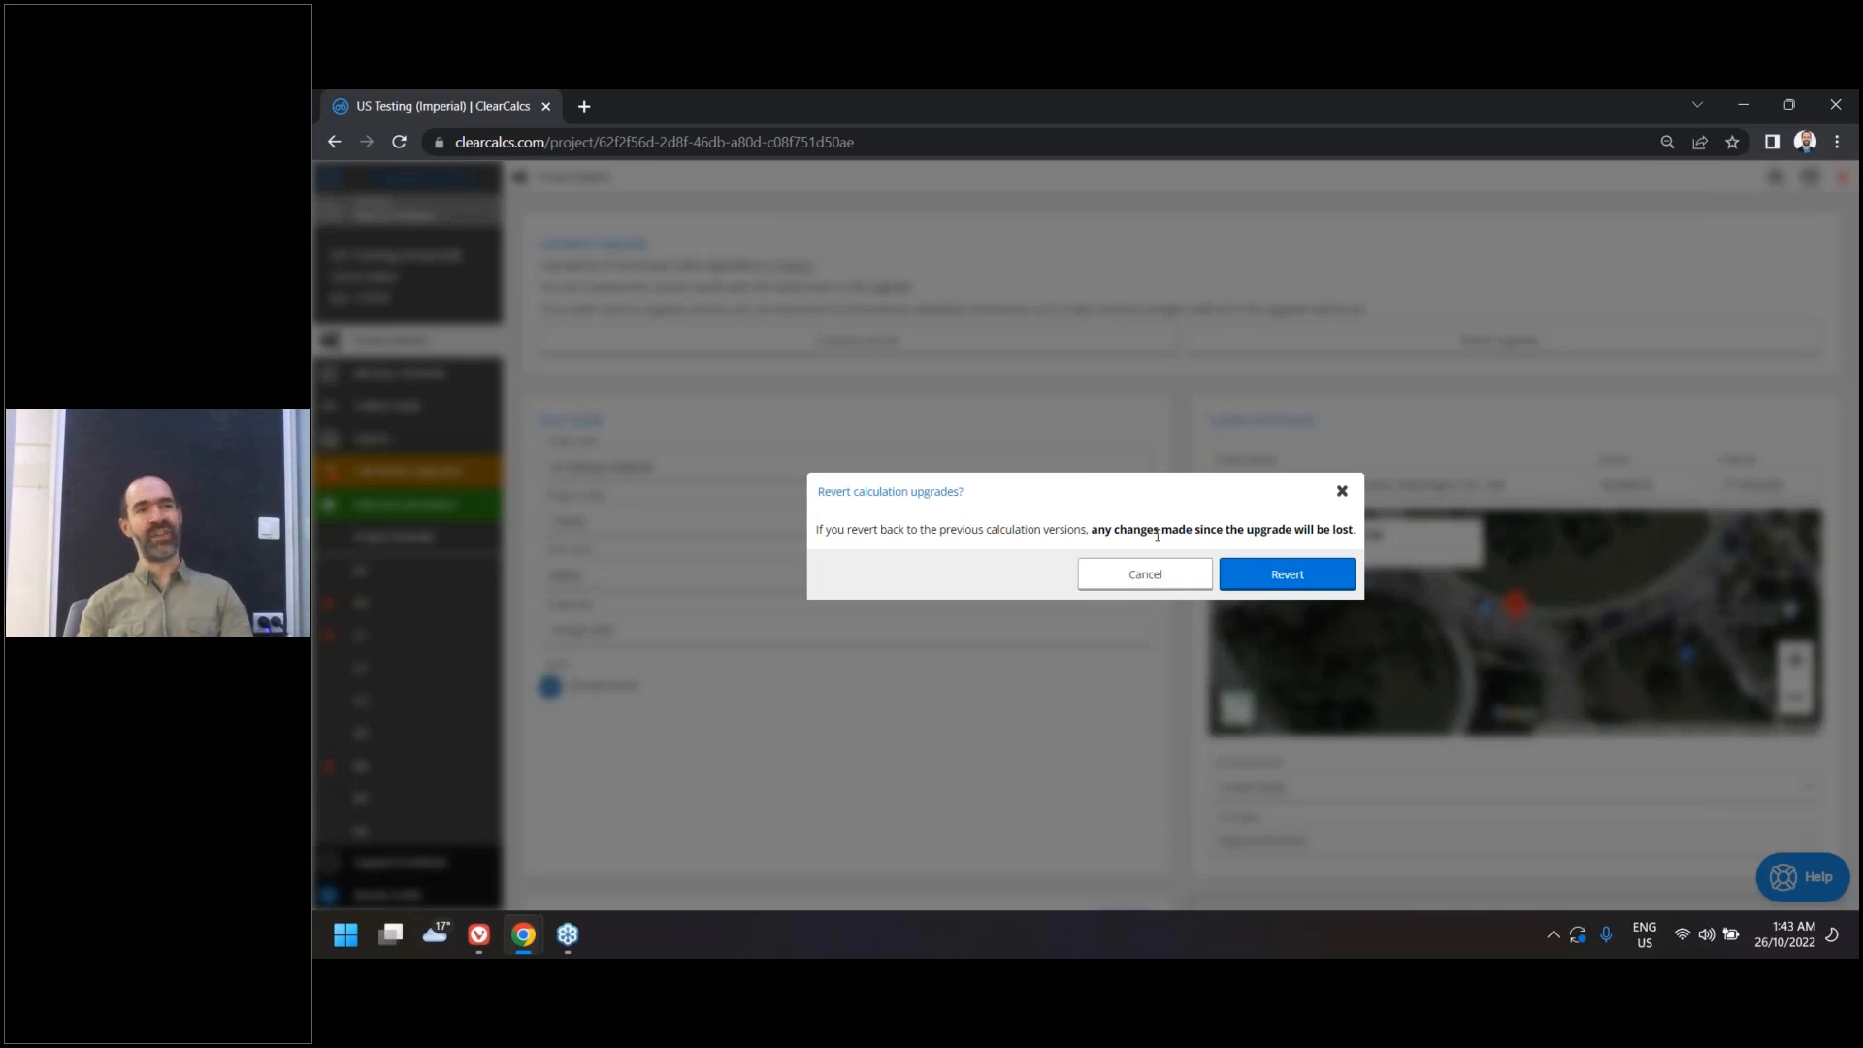
left_click(1142, 575)
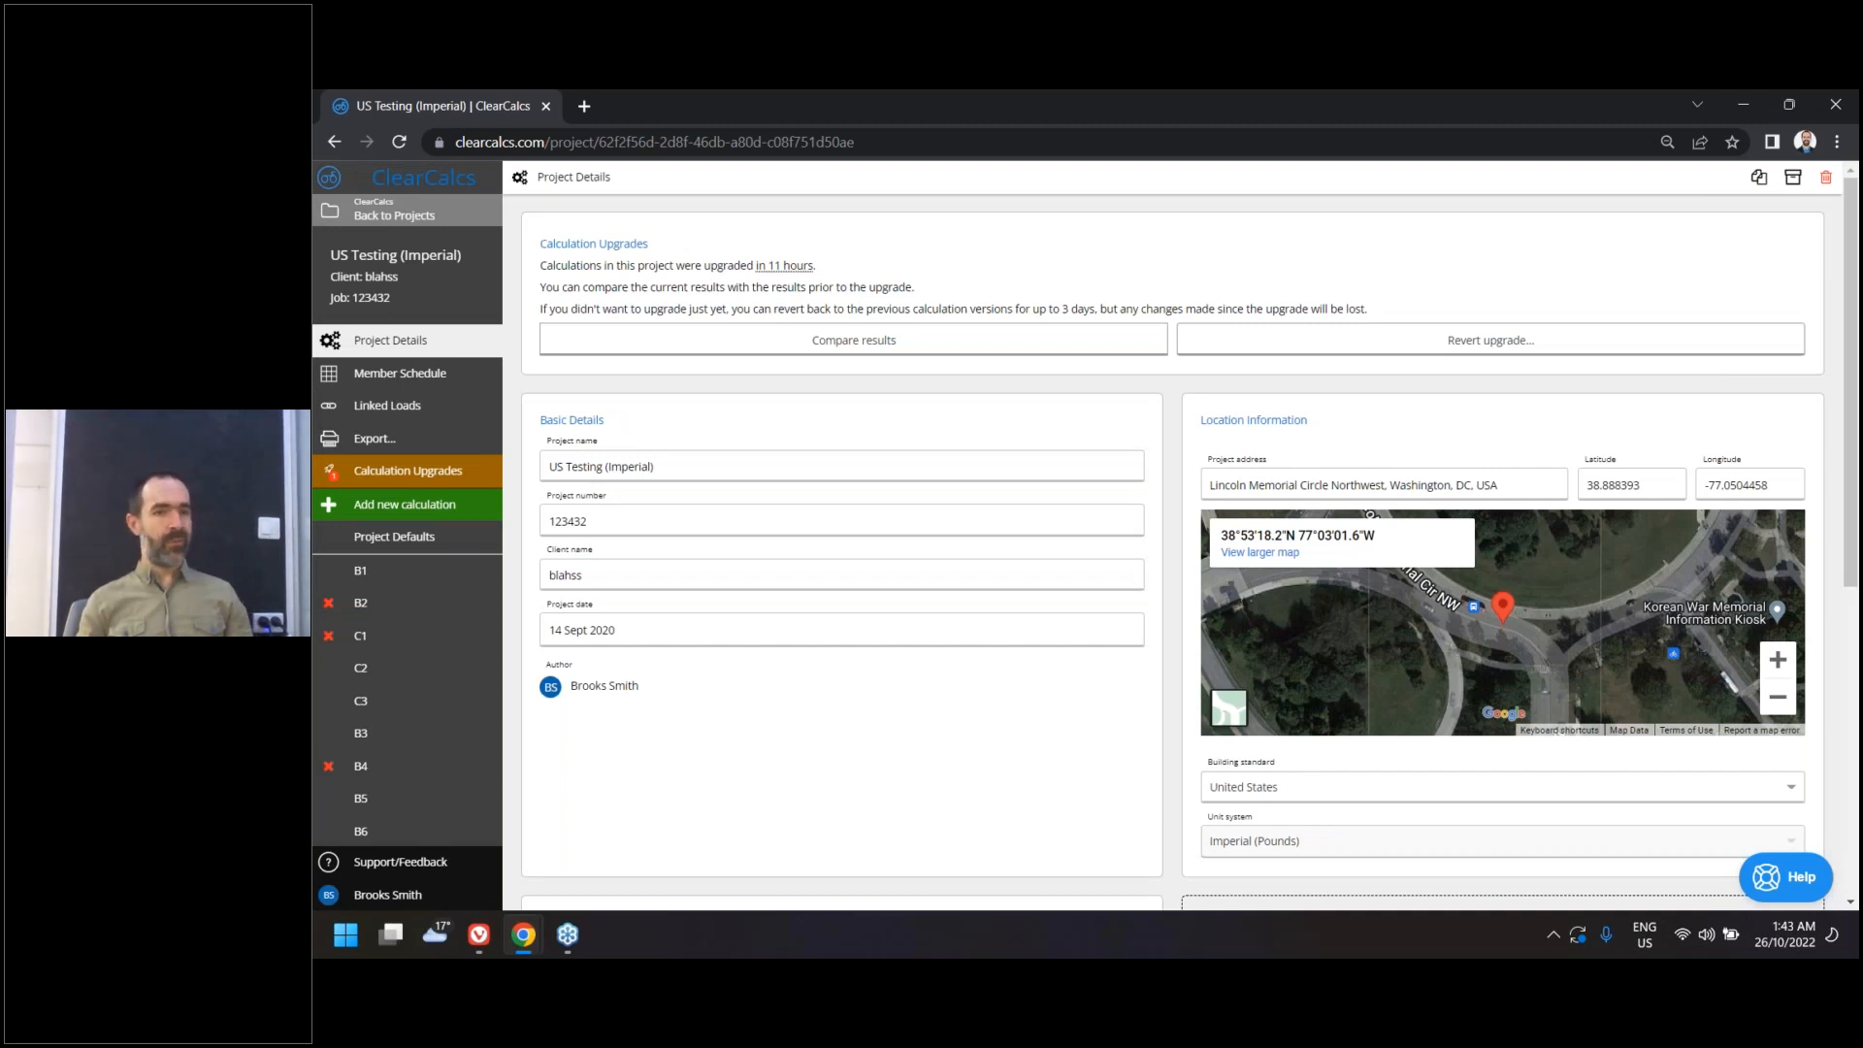
Return to the AU Testing project, open B4 in the First Storey Beams group and check its governing failure reason
left_click(485, 211)
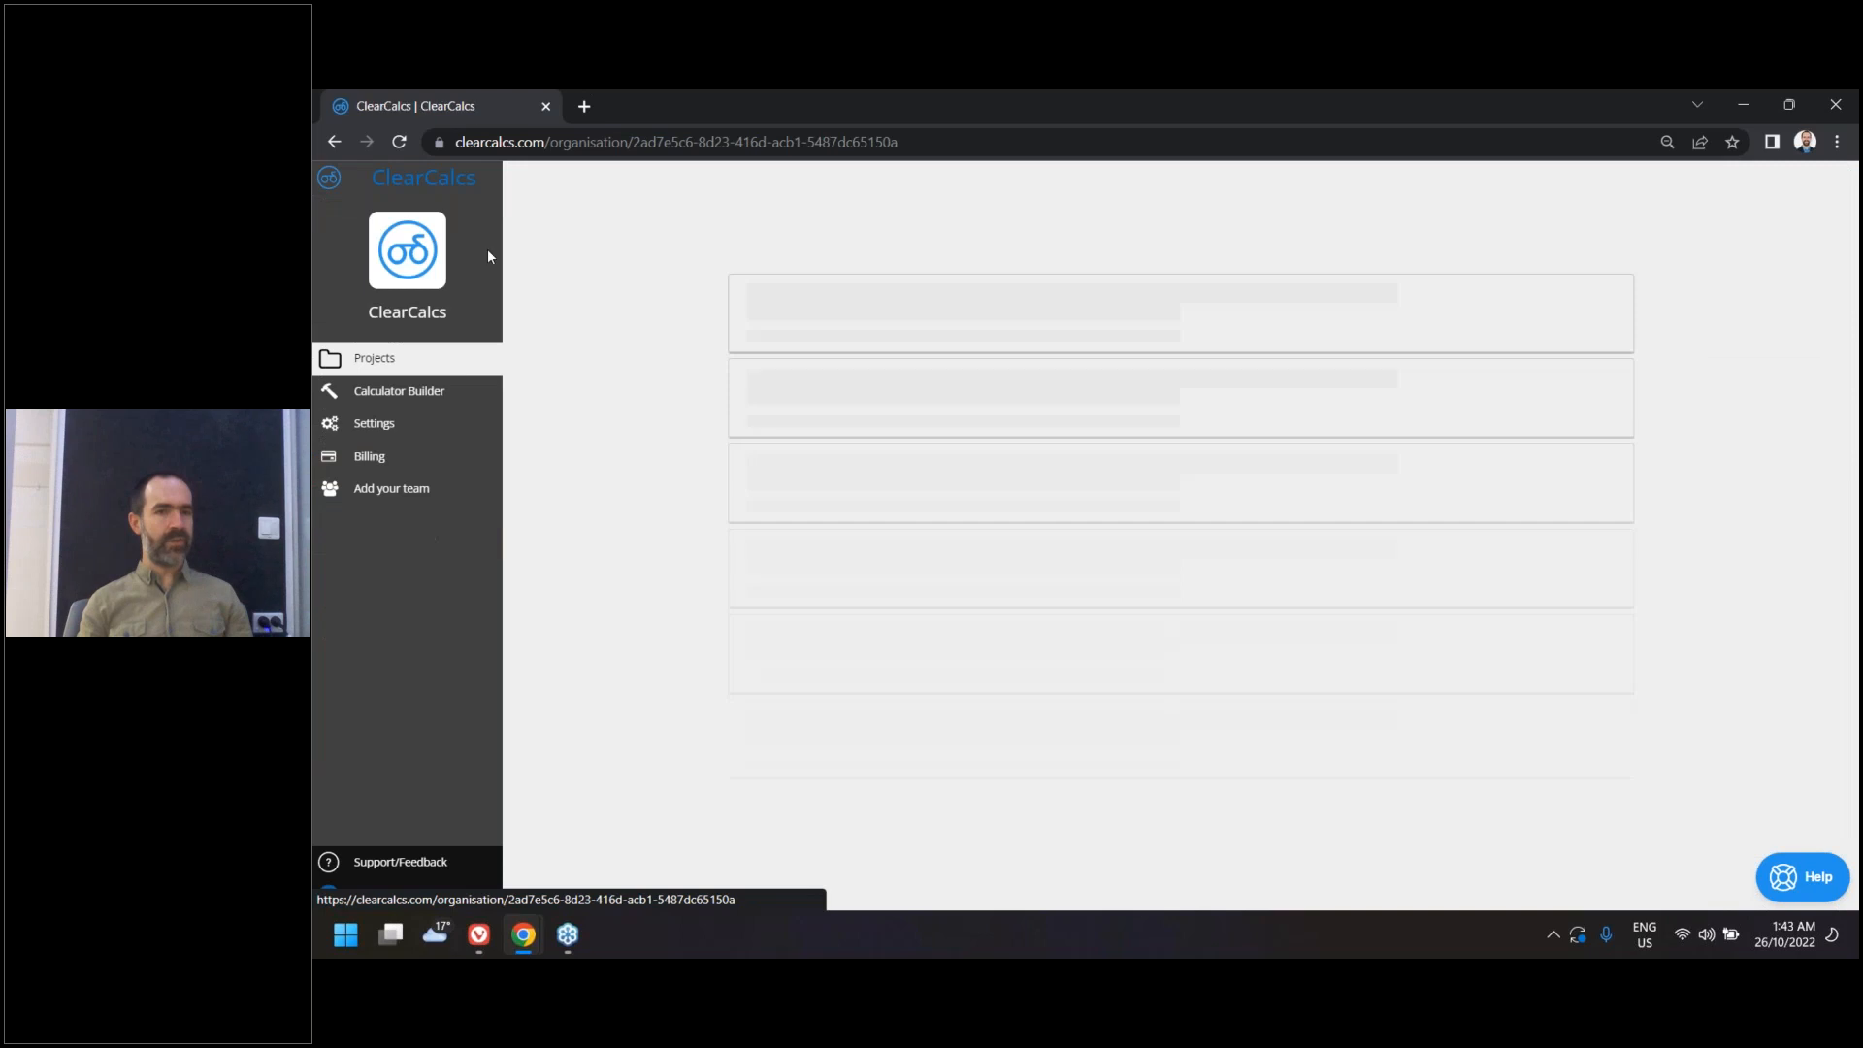
left_click(803, 753)
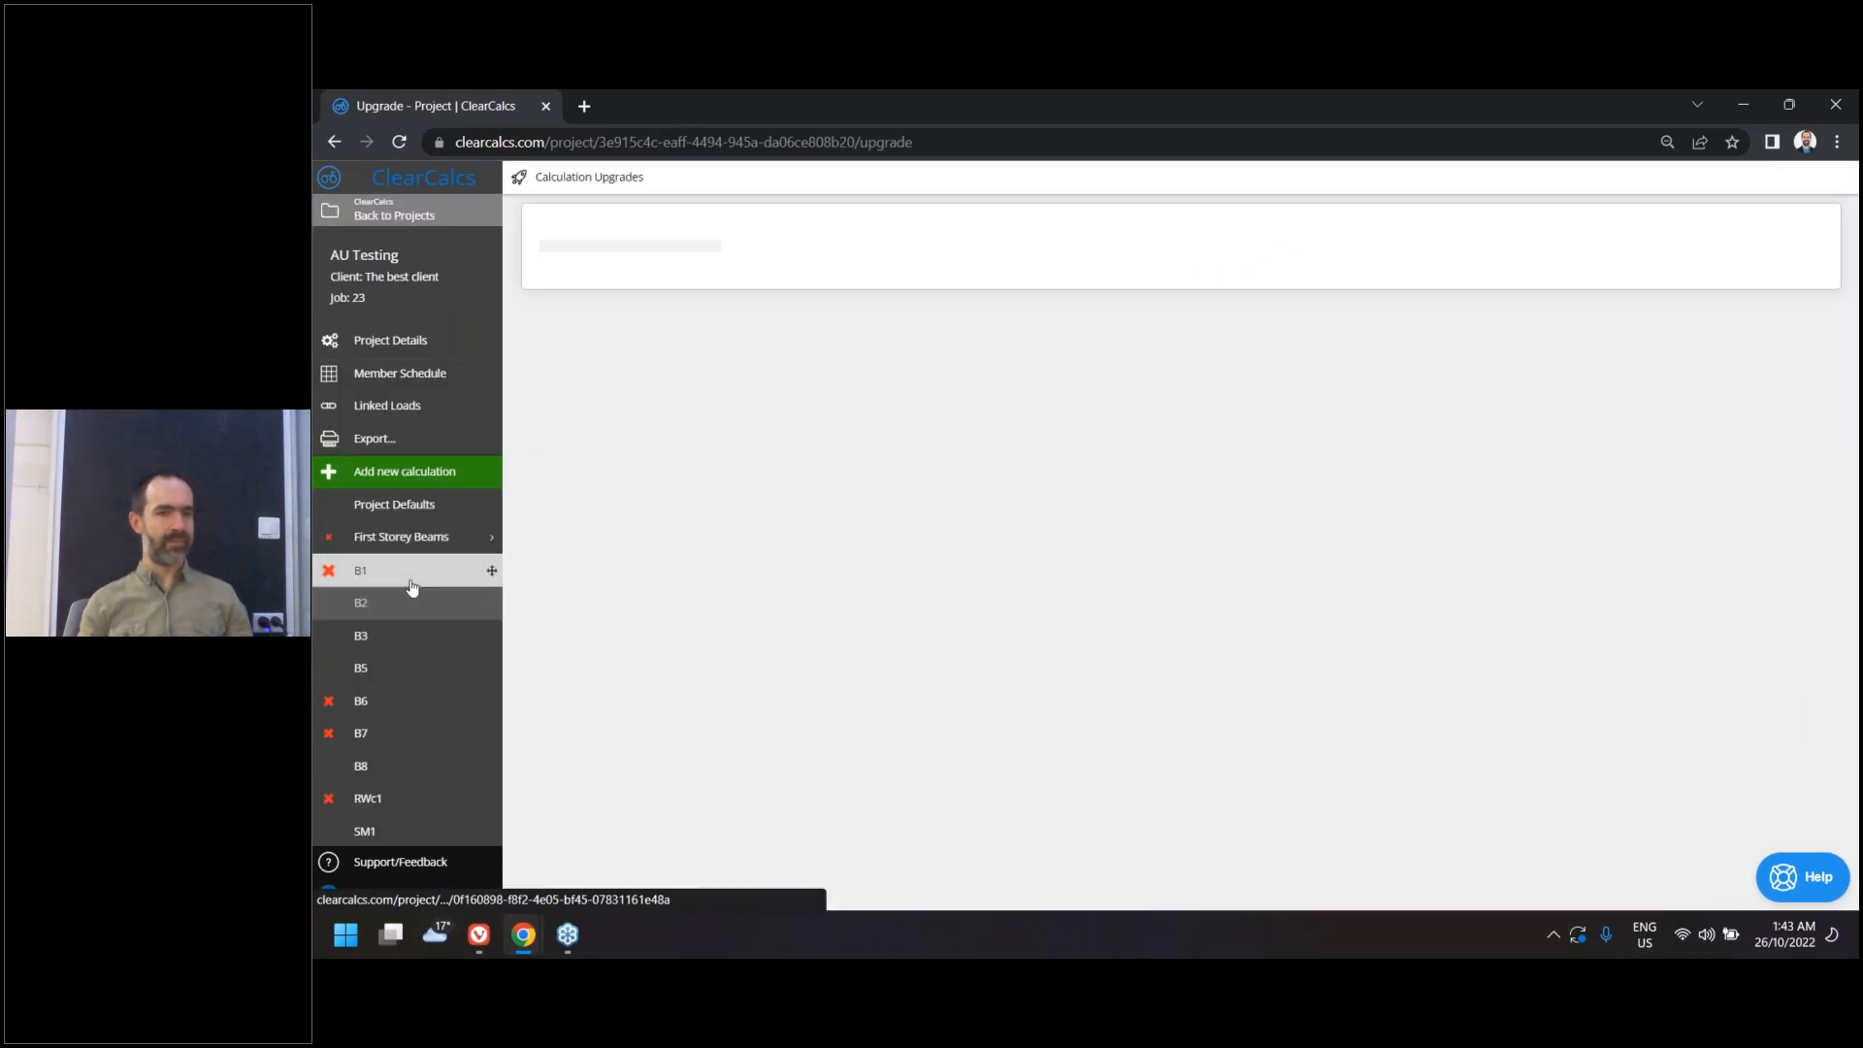
left_click(412, 582)
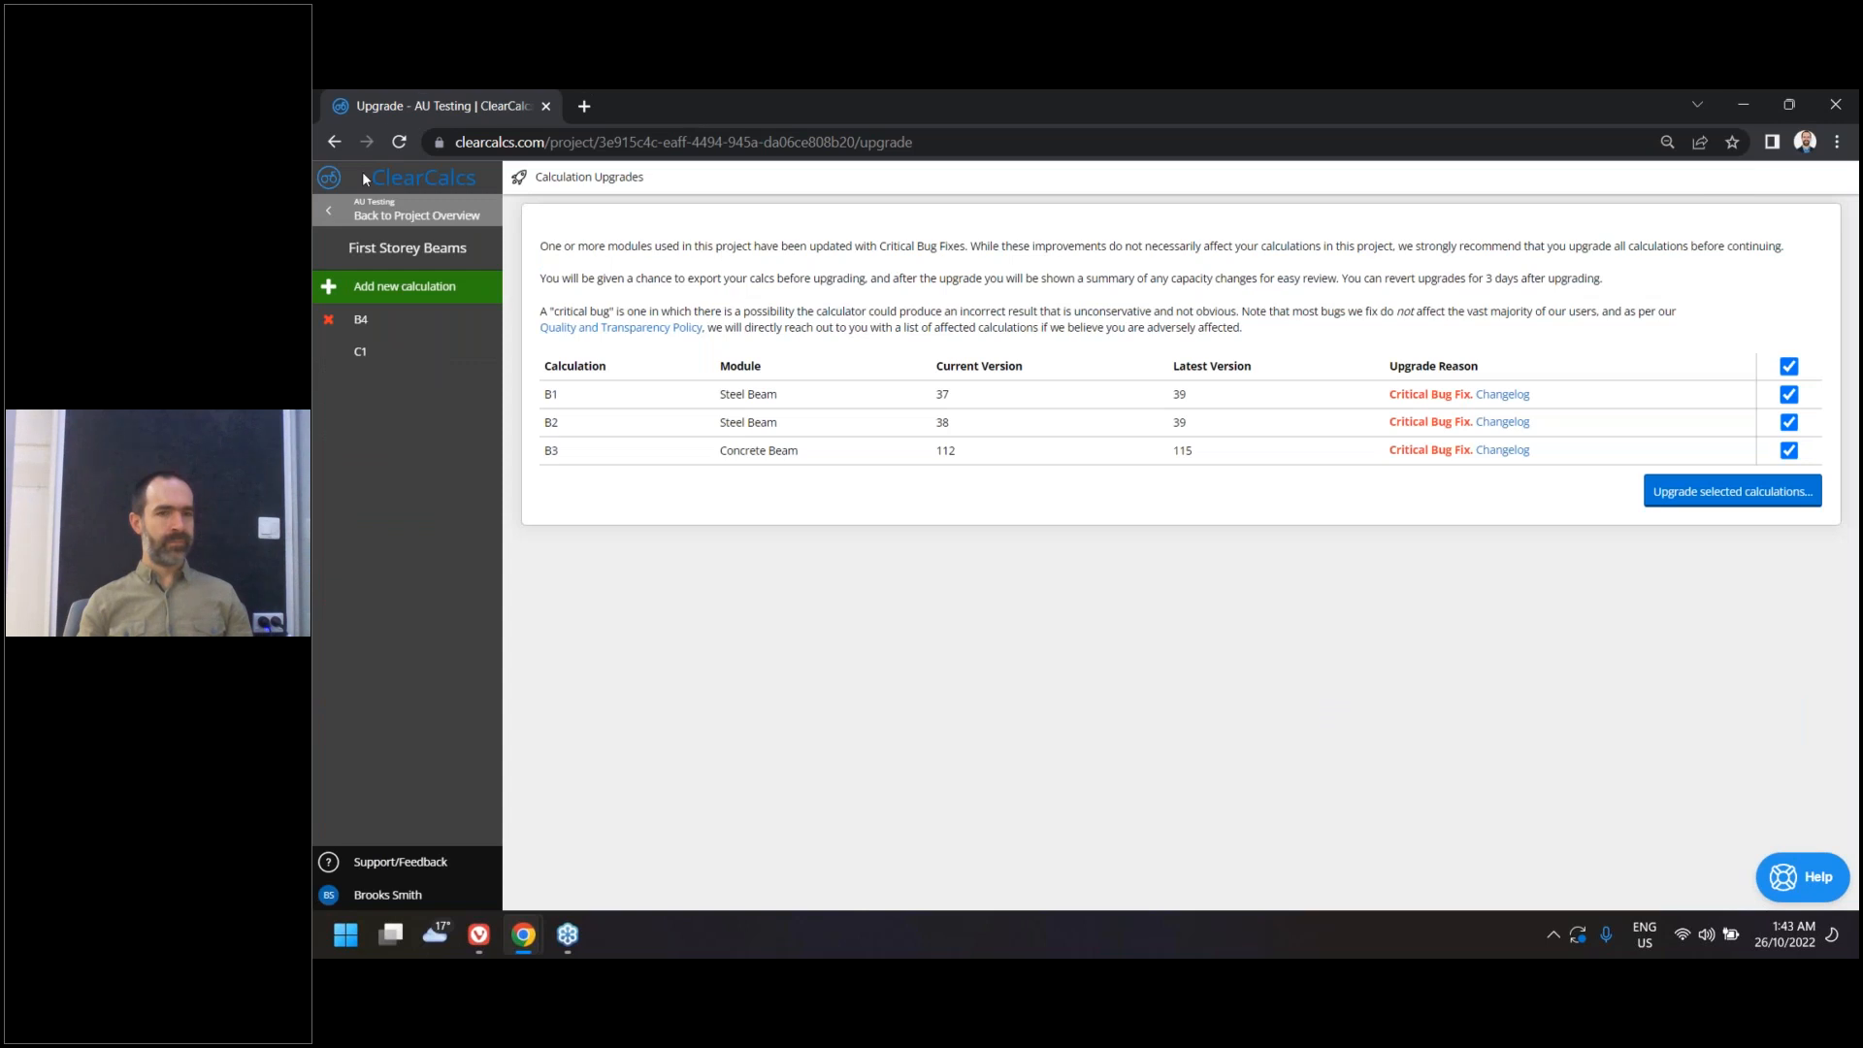
left_click(388, 333)
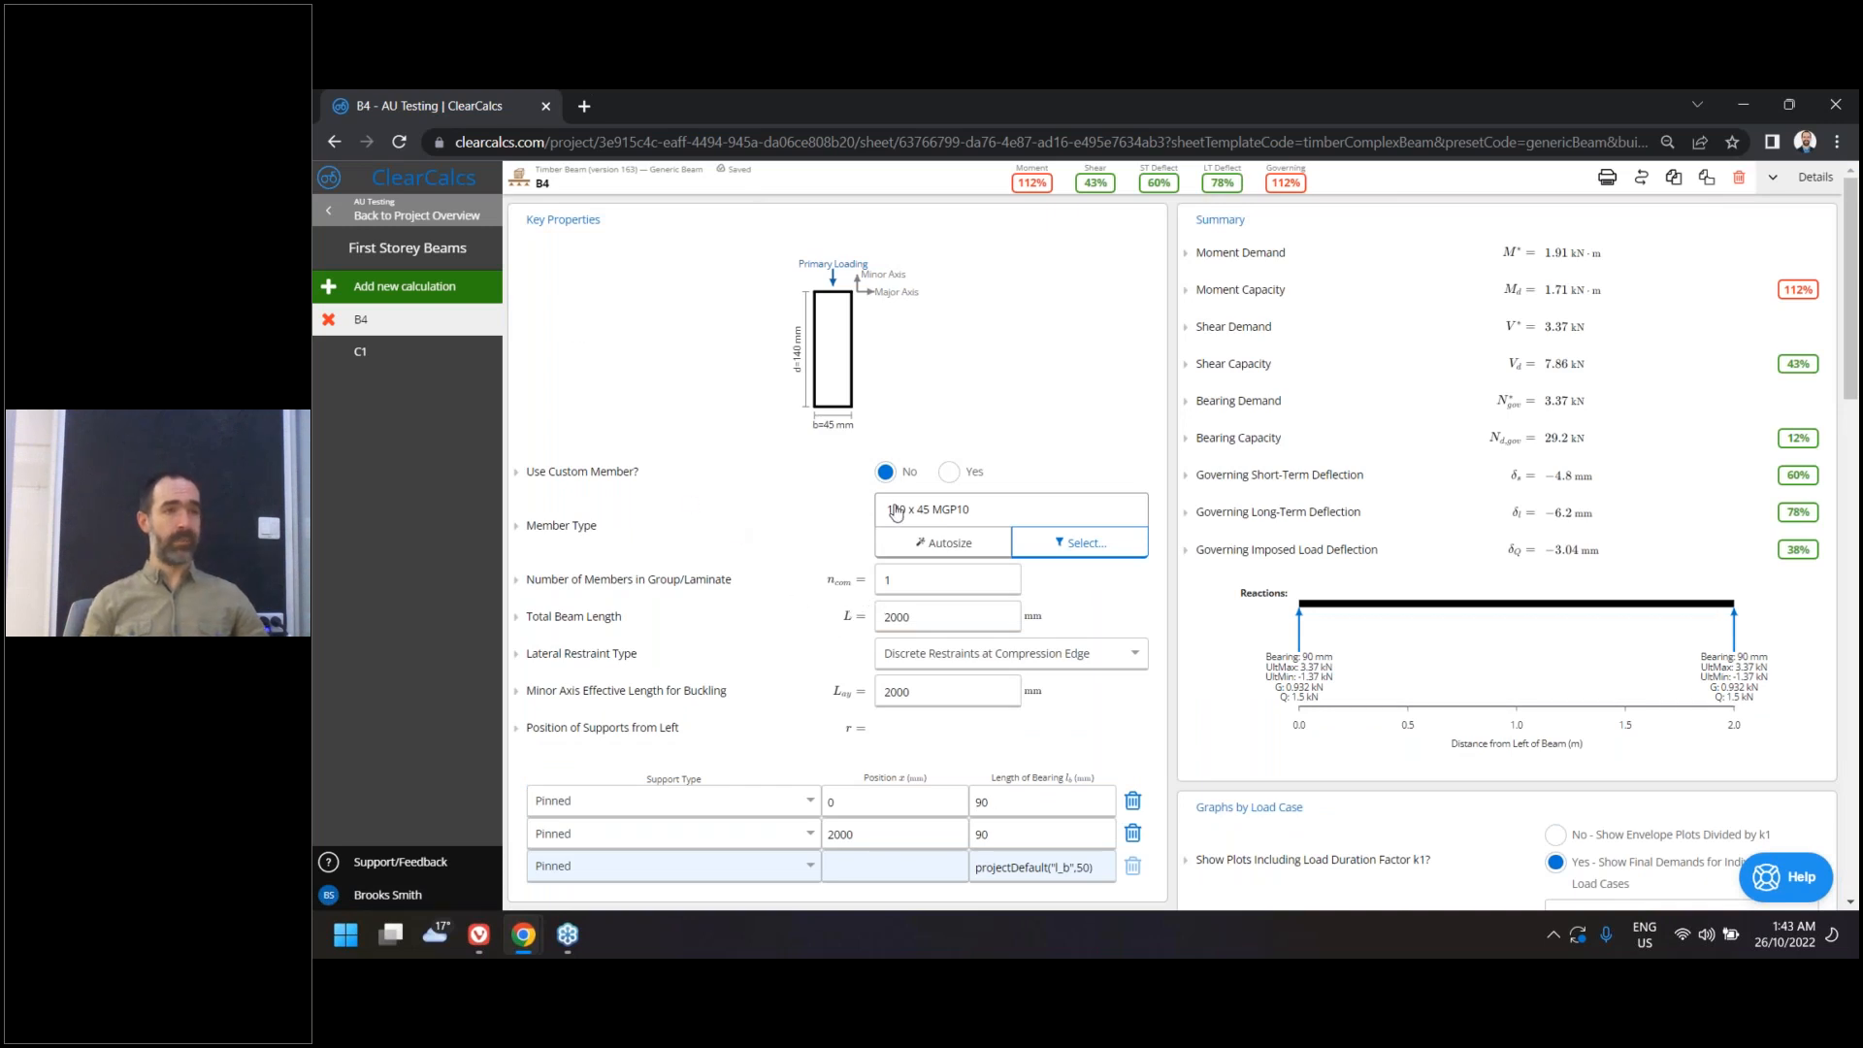
mouse_move(1283, 190)
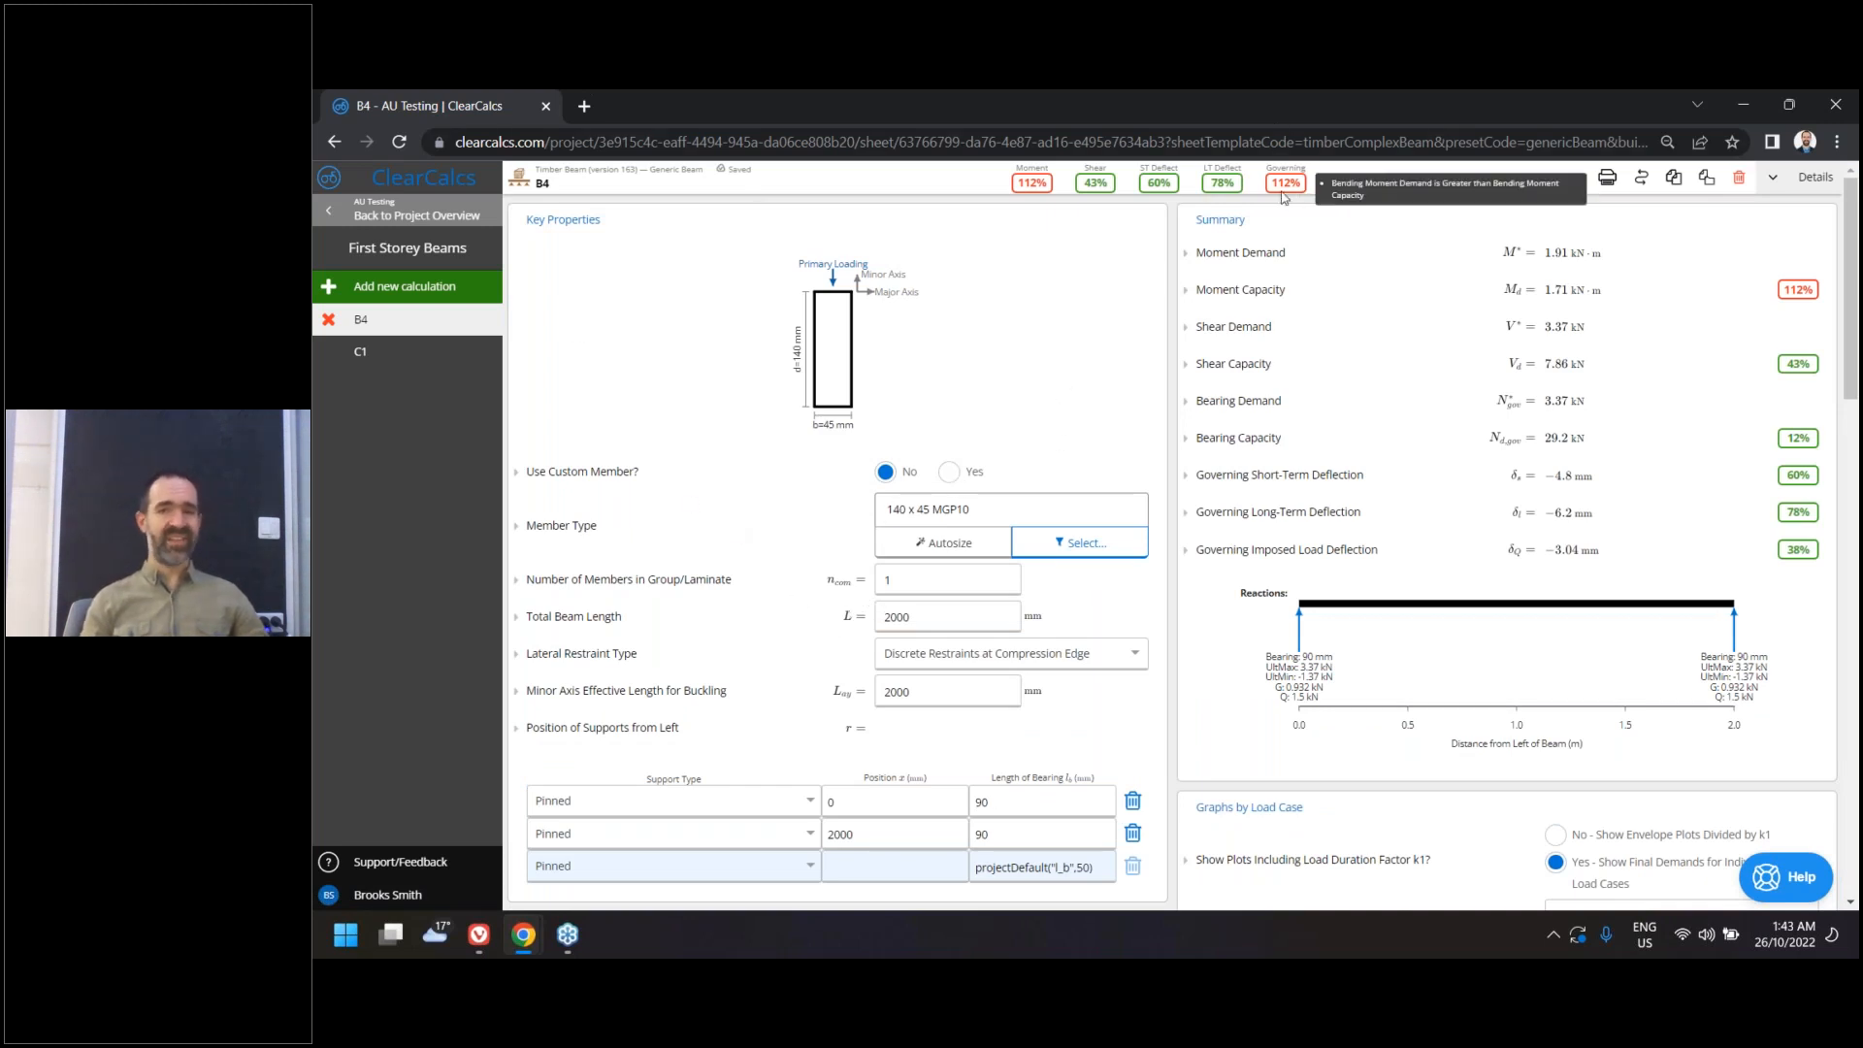
Change the material of B4 to the AU Steel Beam calculator and review its supports and loads
left_click(1639, 182)
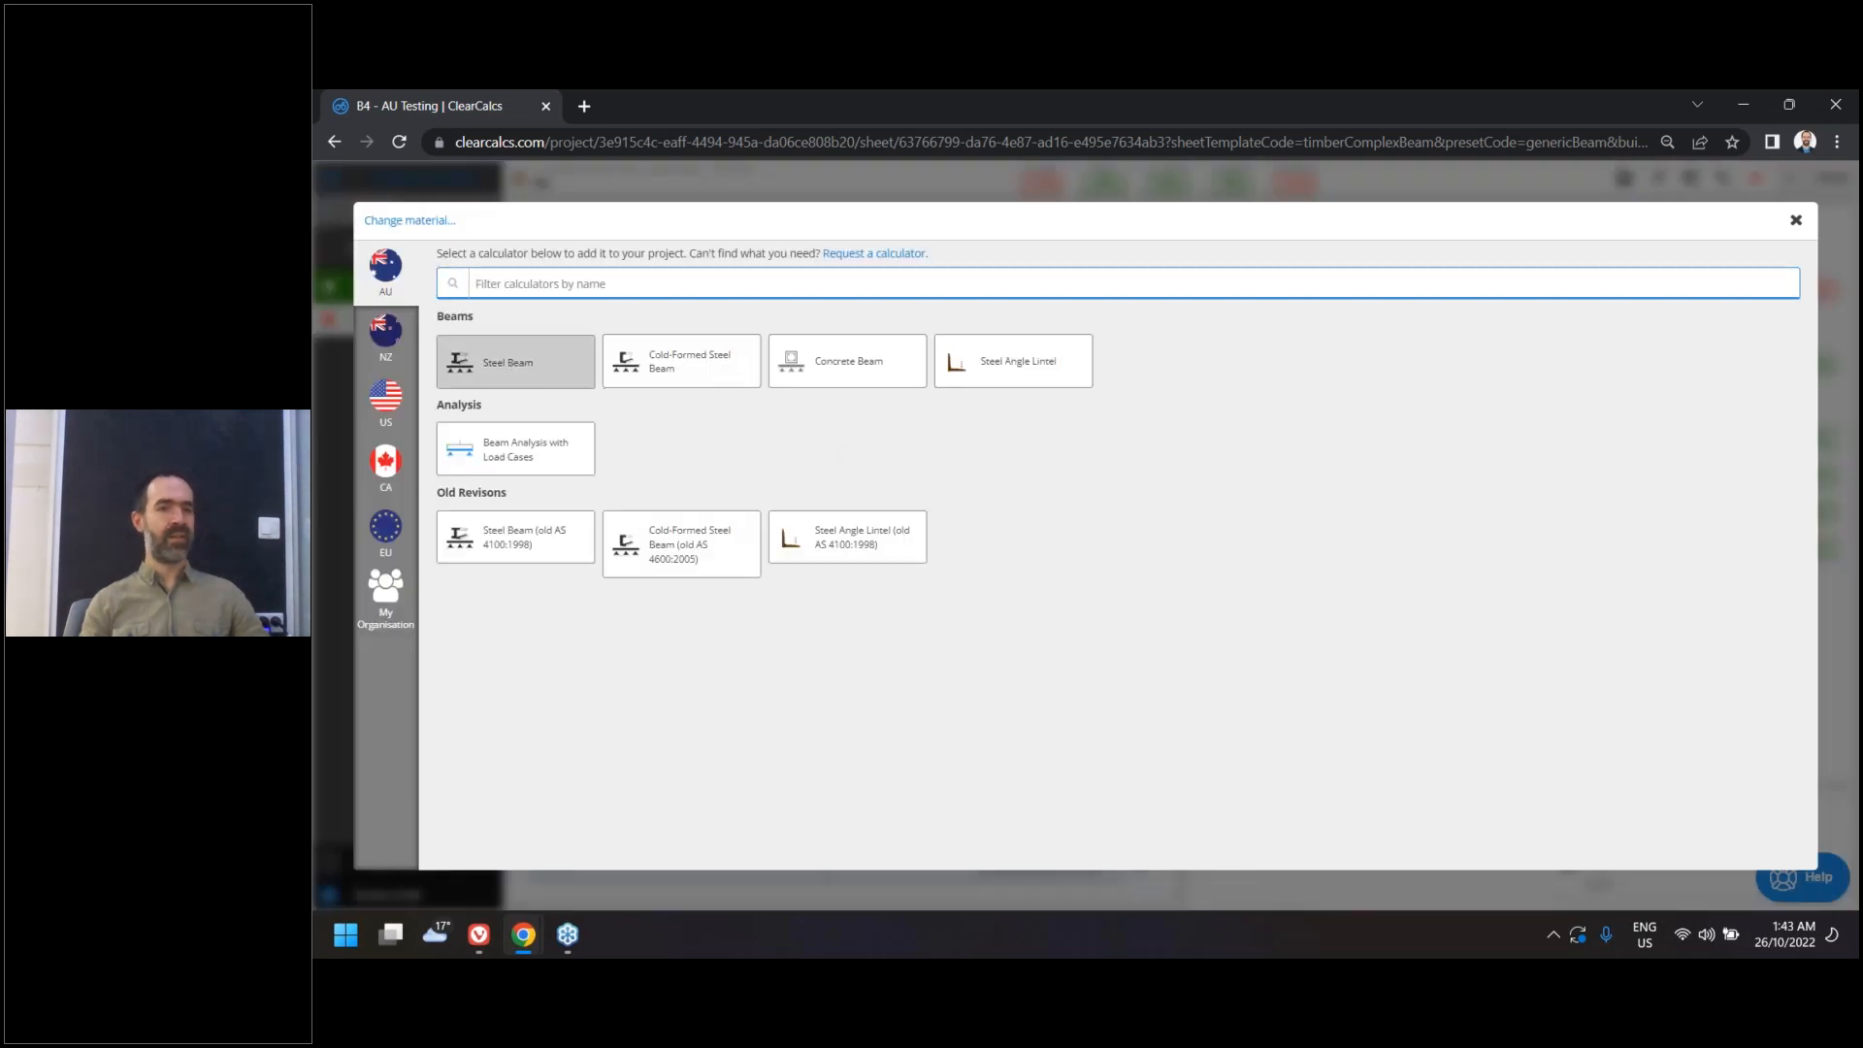
left_click(514, 361)
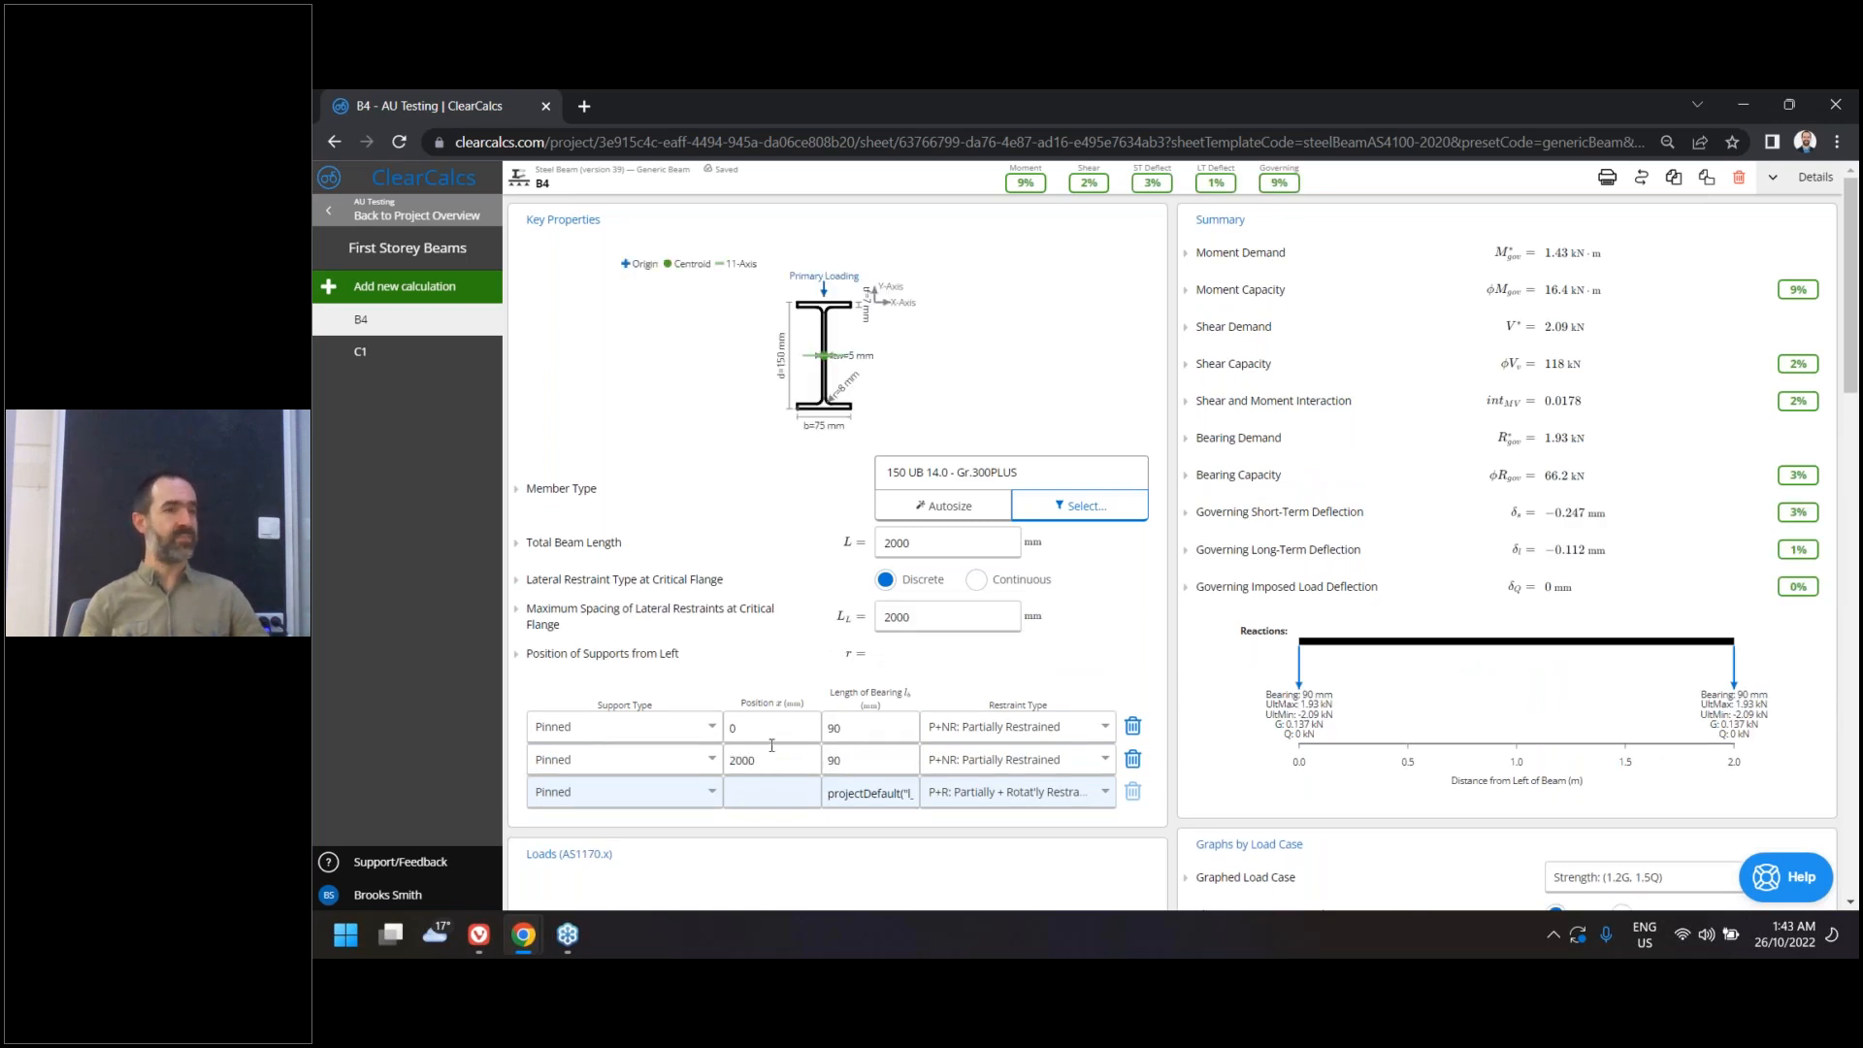
scroll(775, 744, "down", 4)
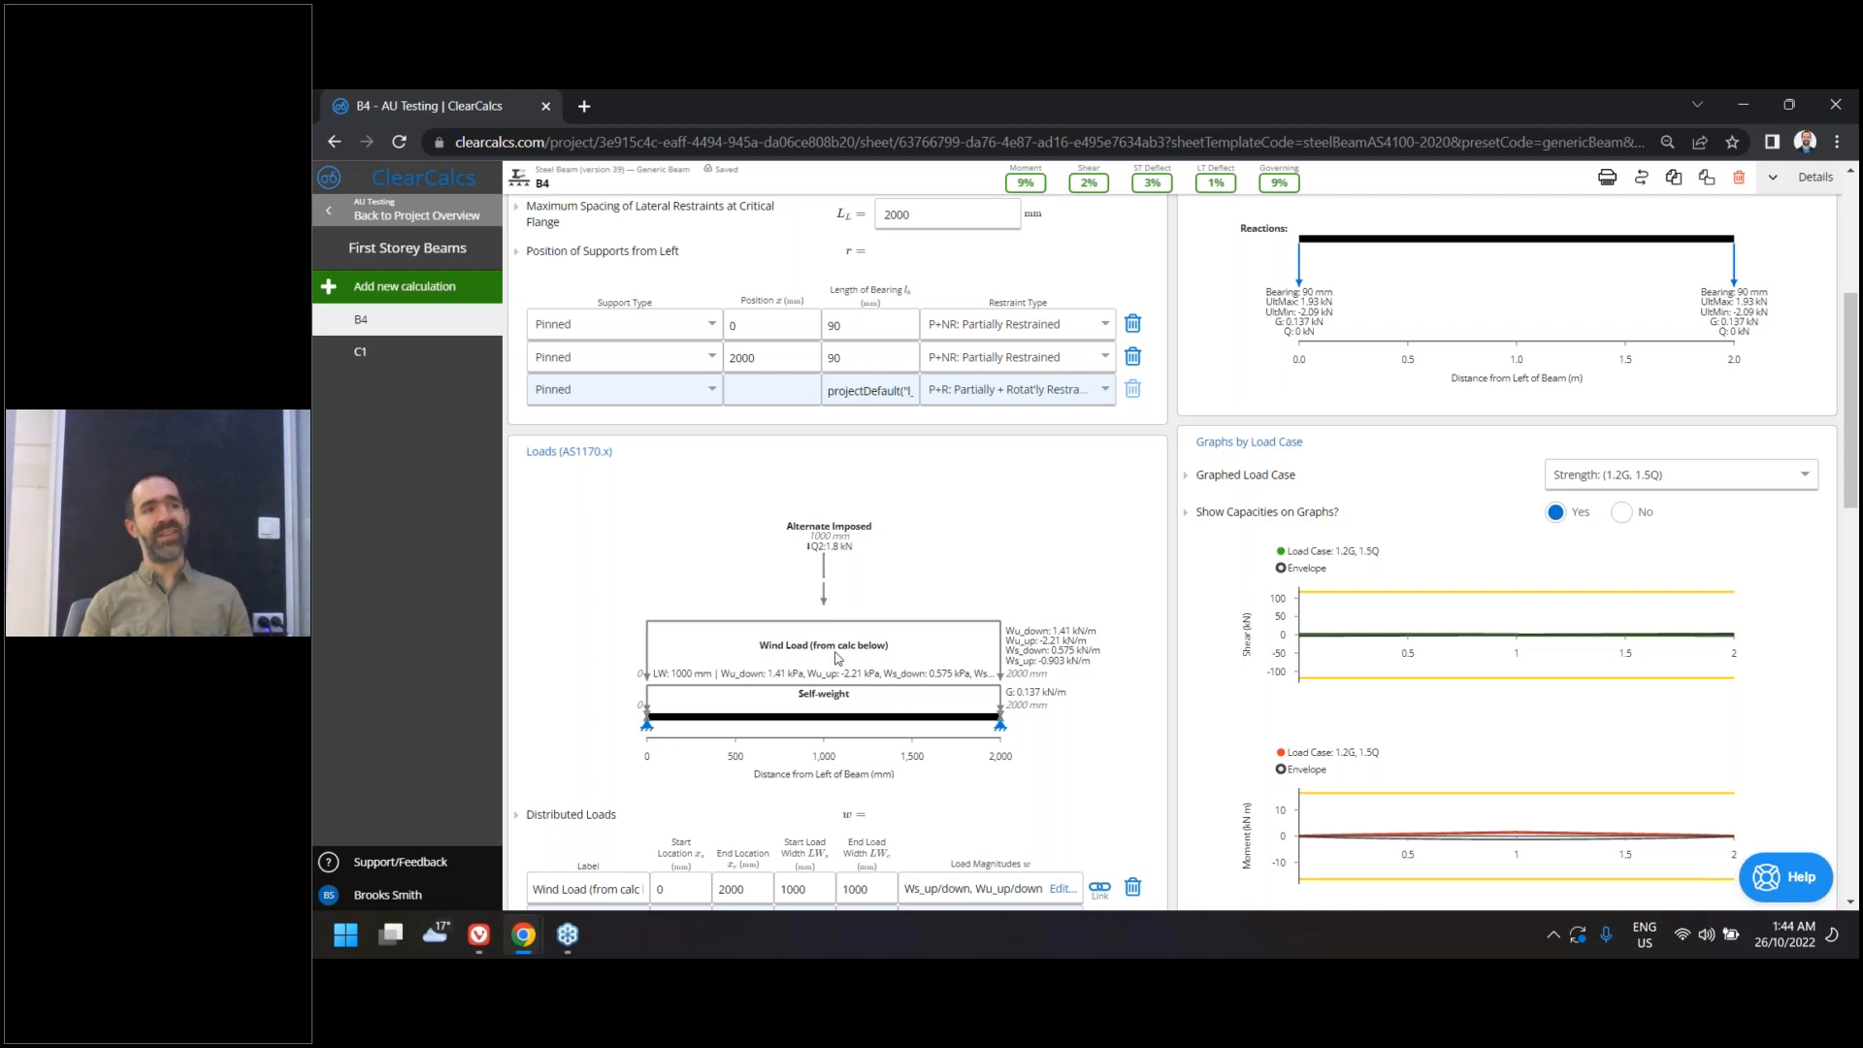
scroll(1073, 345, "up", 3)
scroll(1073, 345, "up", 1)
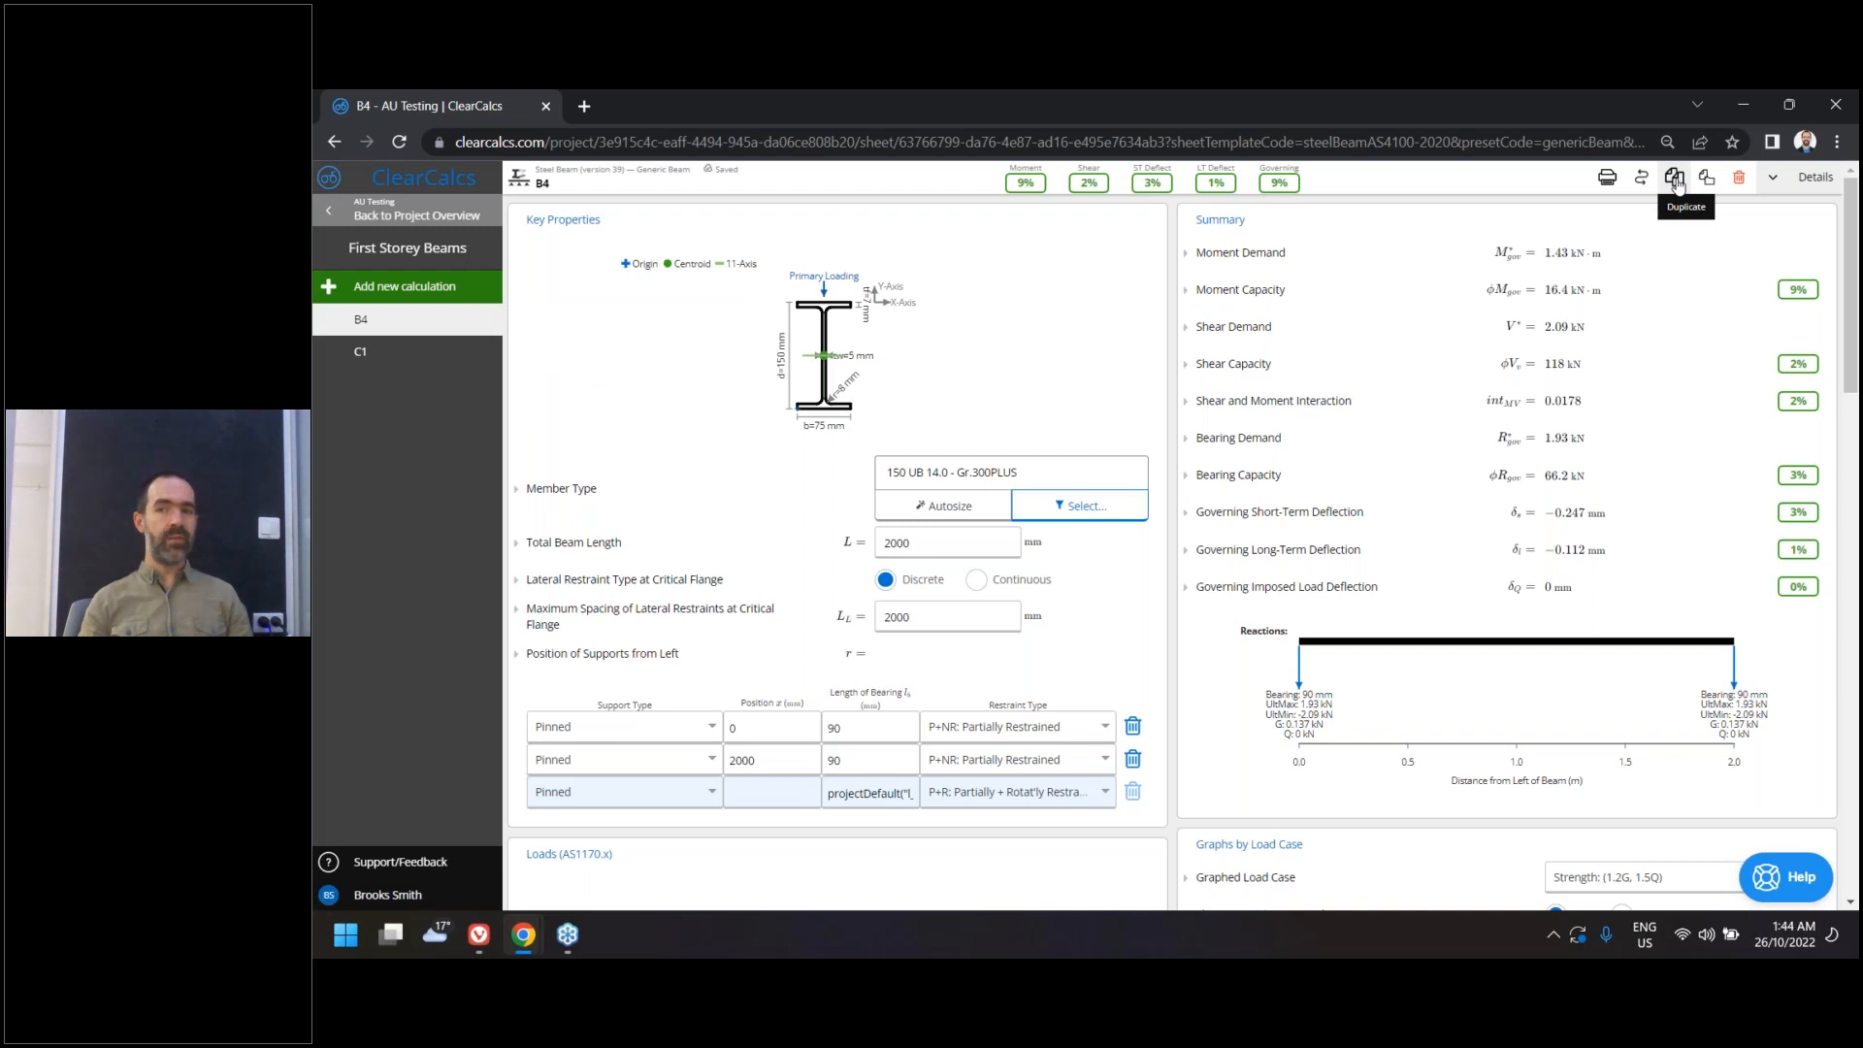
Duplicate the B4 calculation and change the copy's material to Timber Beam
left_click(1674, 178)
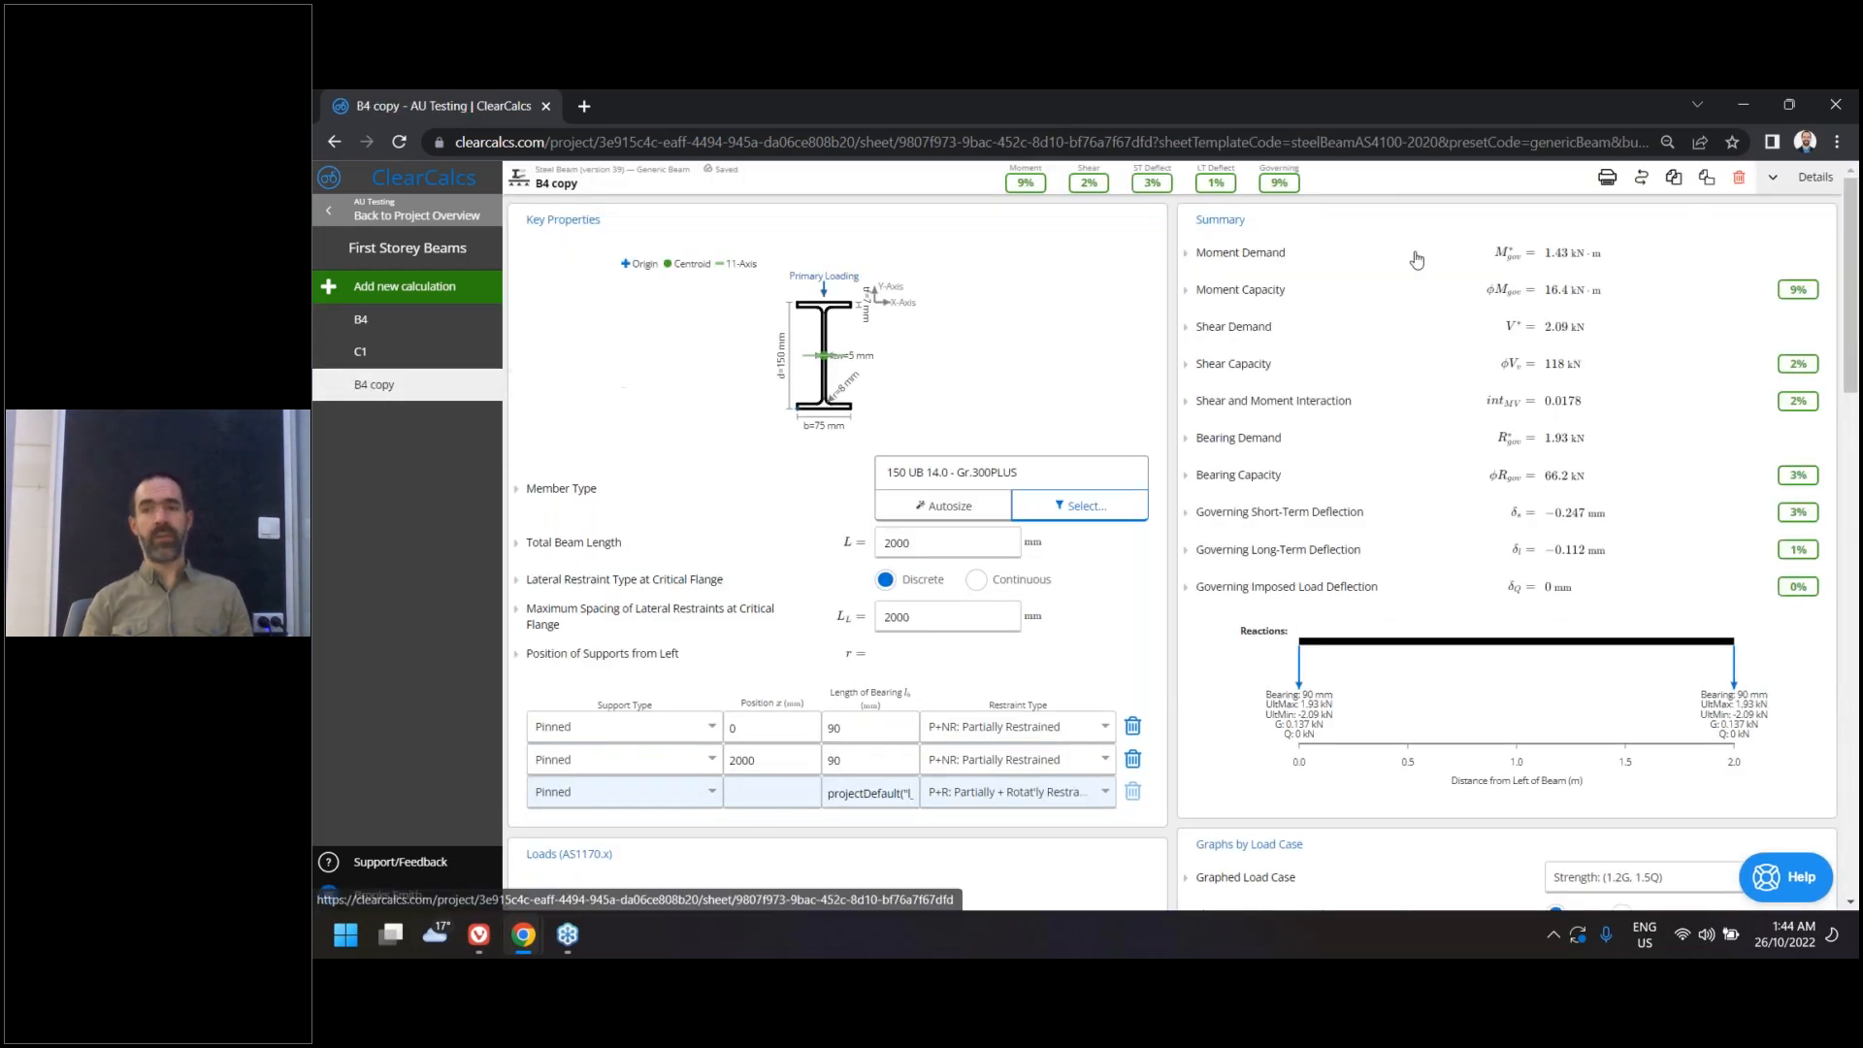
left_click(1640, 177)
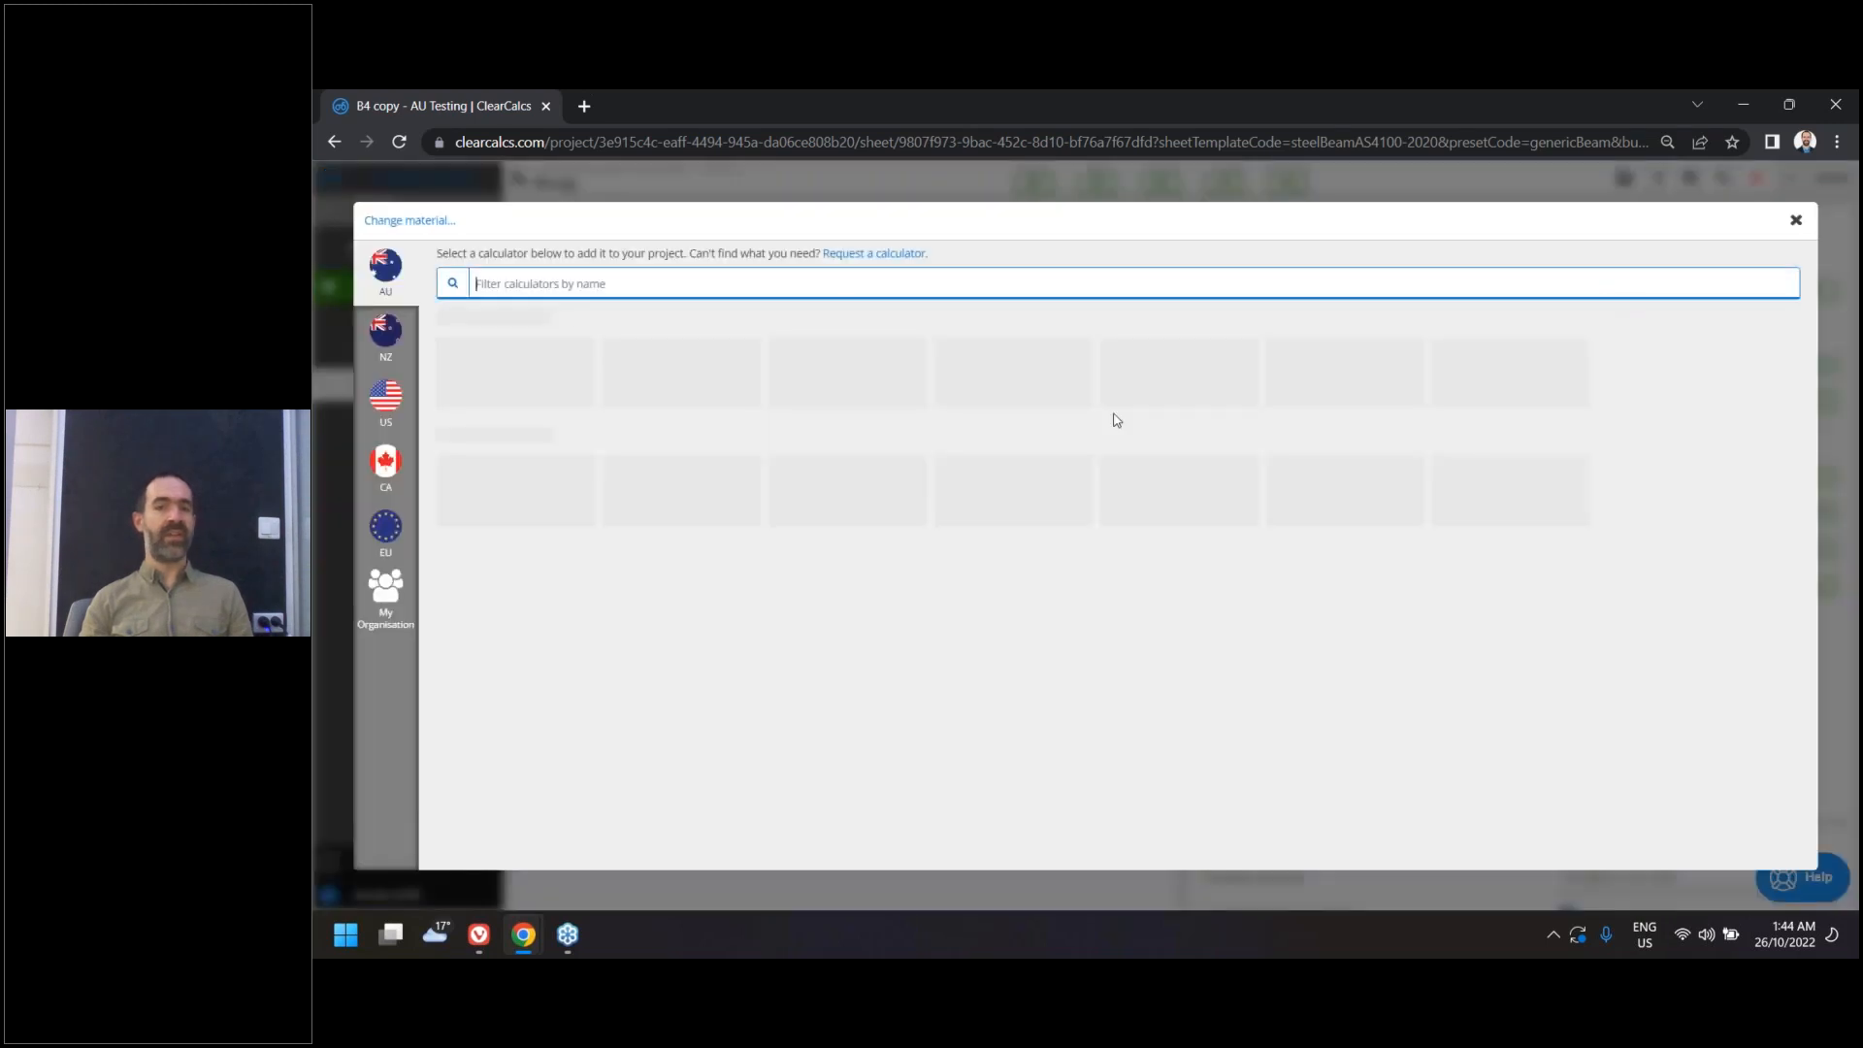
left_click(565, 367)
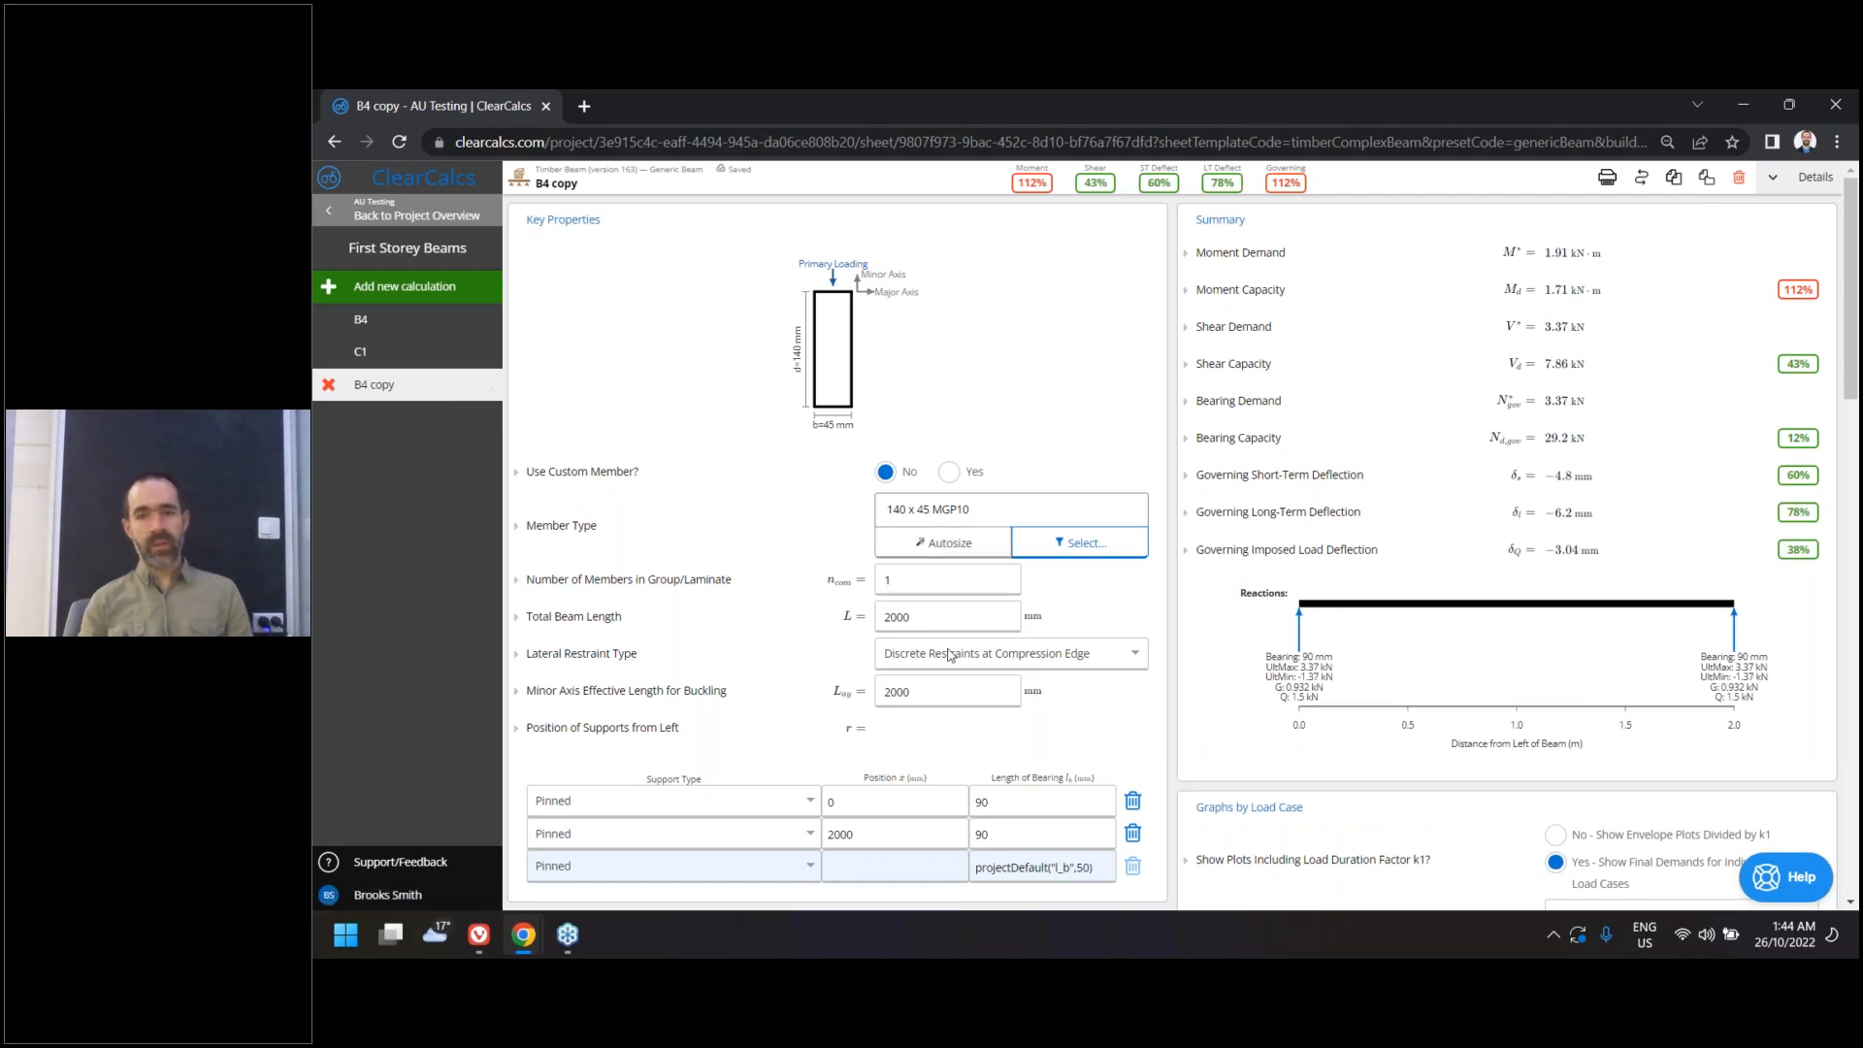
Set the B4 copy's number of members in the group/laminate to 2 and reopen the original B4 steel beam
double_click(936, 585)
type("2")
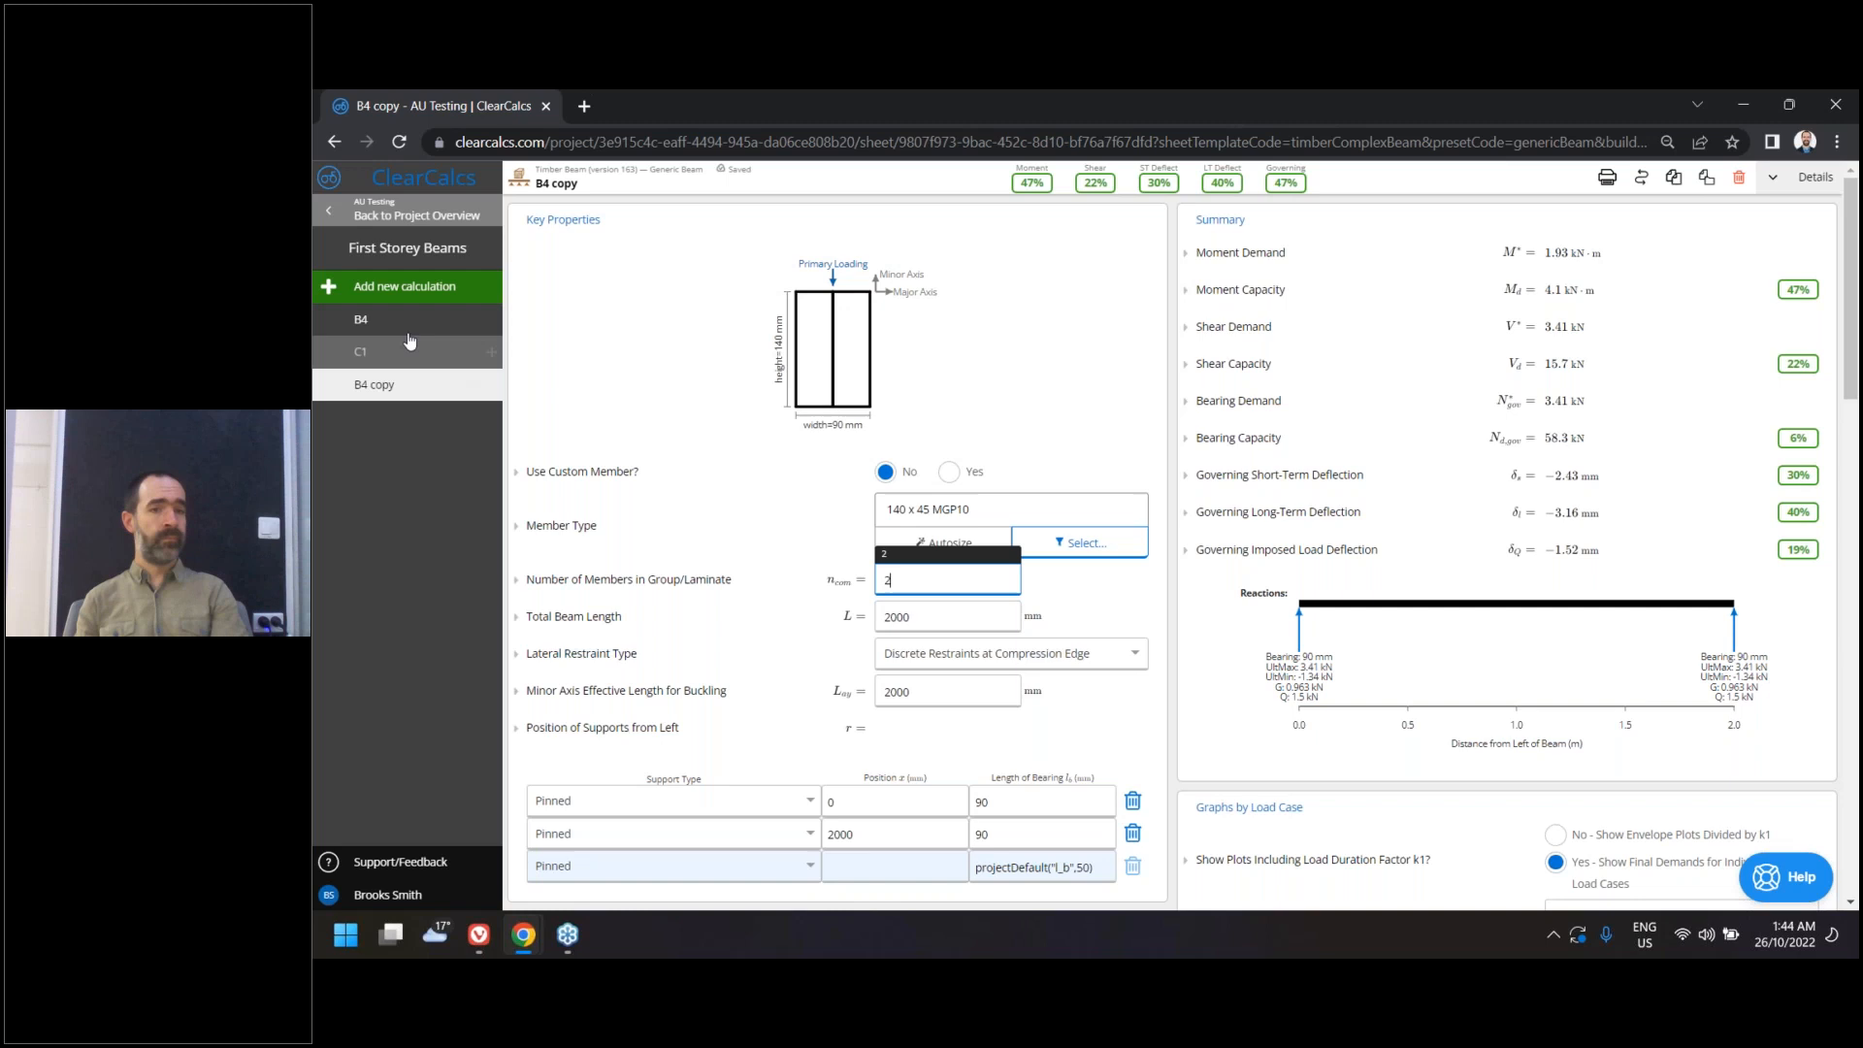
left_click(361, 319)
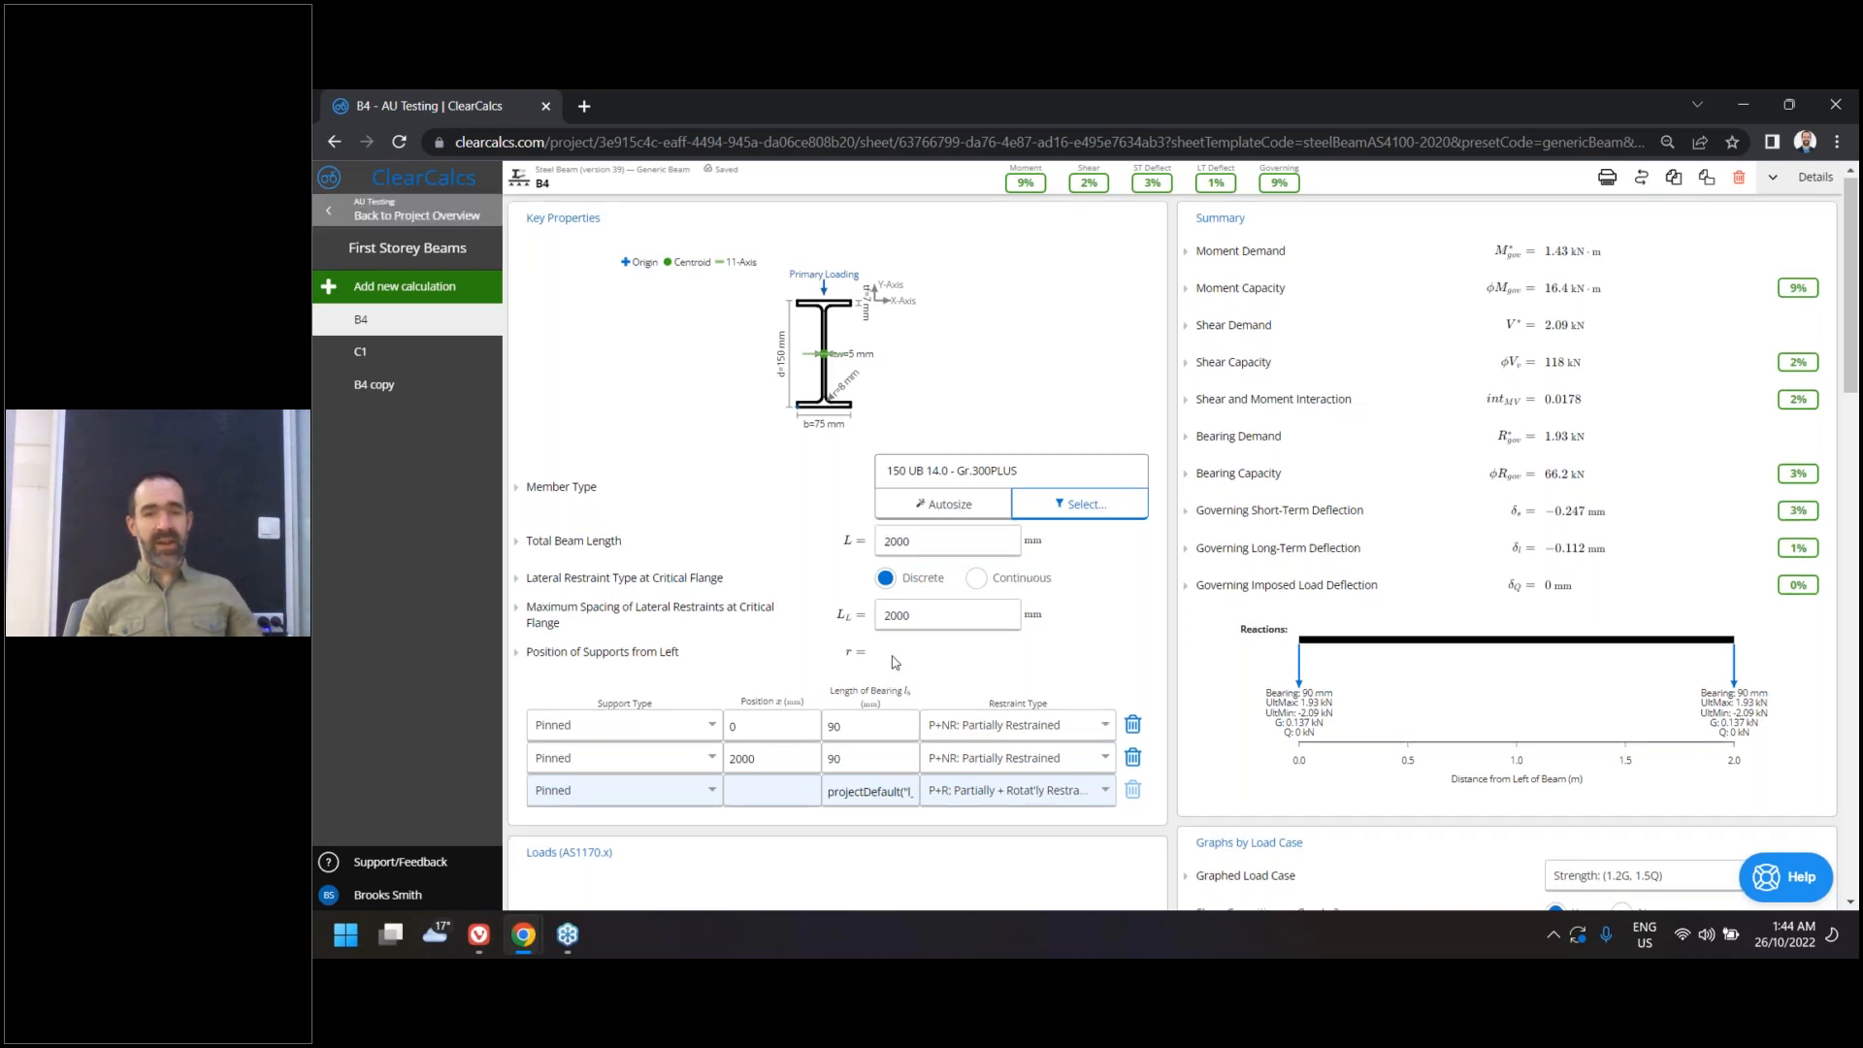
scroll(829, 605, "down", 1)
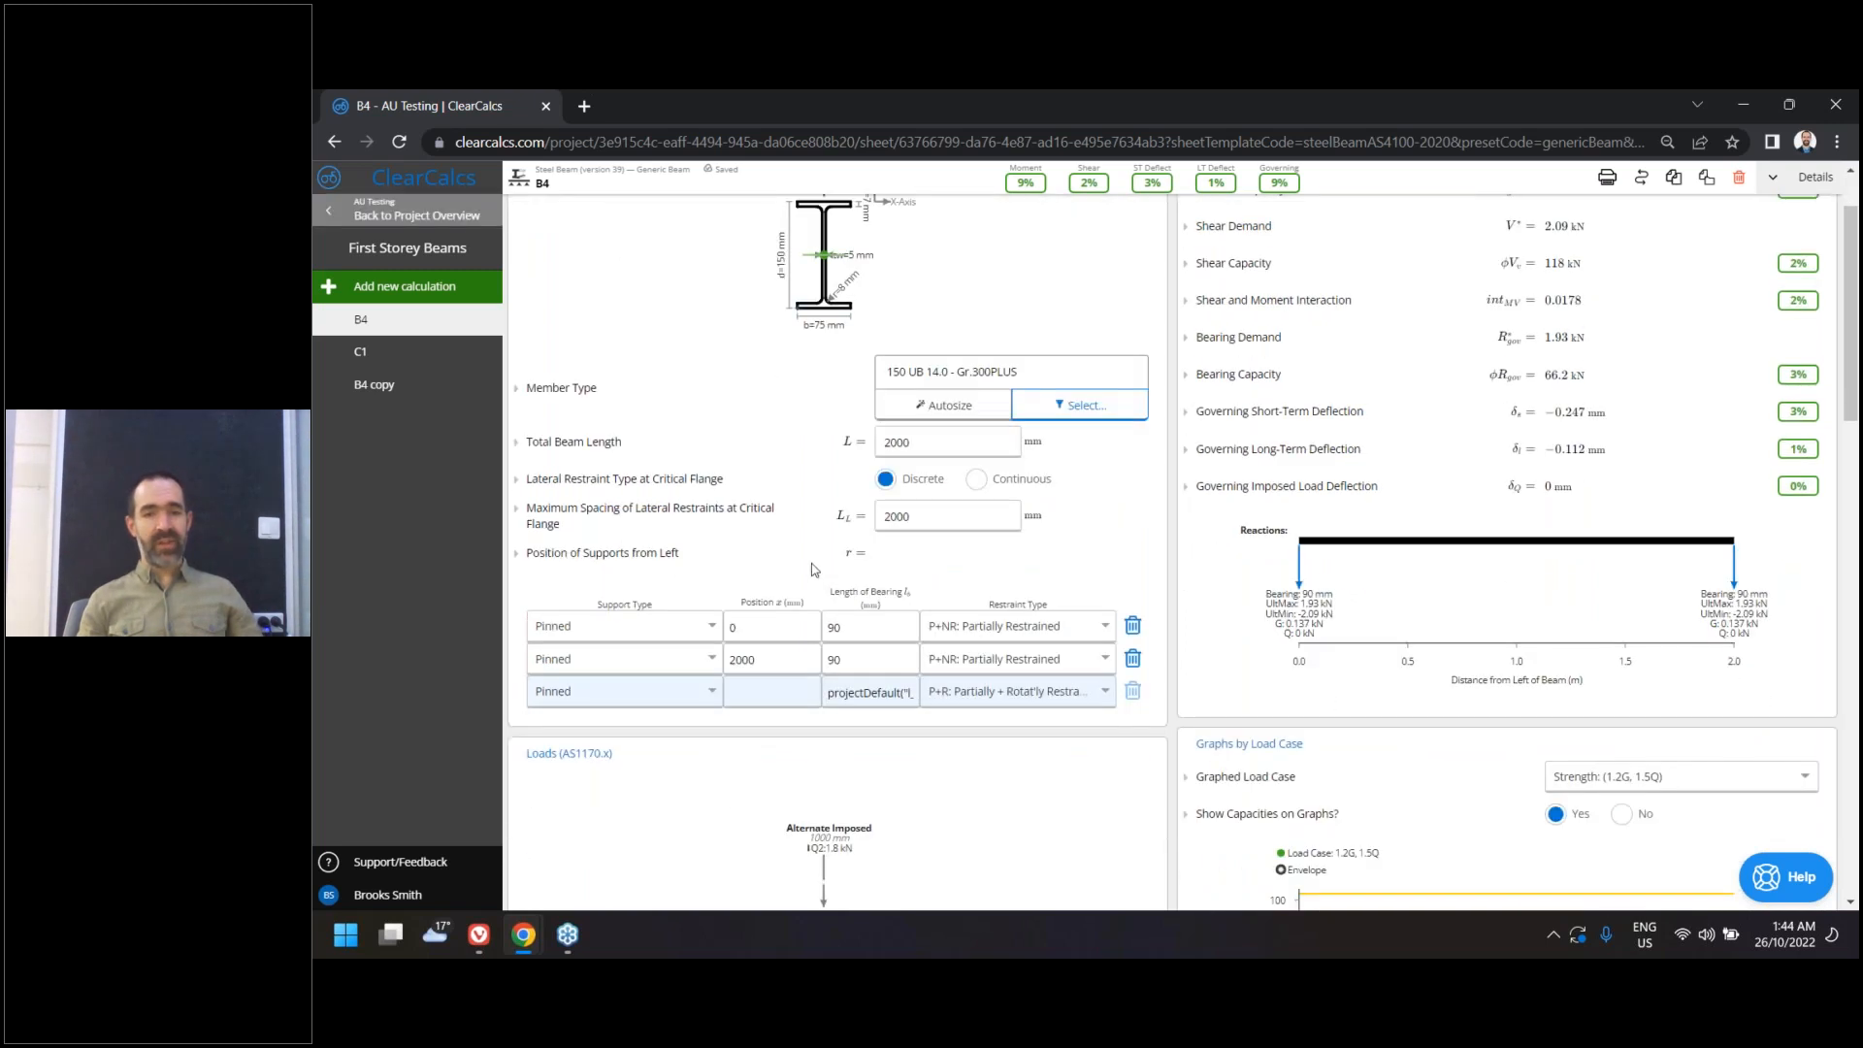
Inspect the formula for B4's maximum spacing of lateral restraints at the critical flange and remove its L_maxcant term
left_click(929, 519)
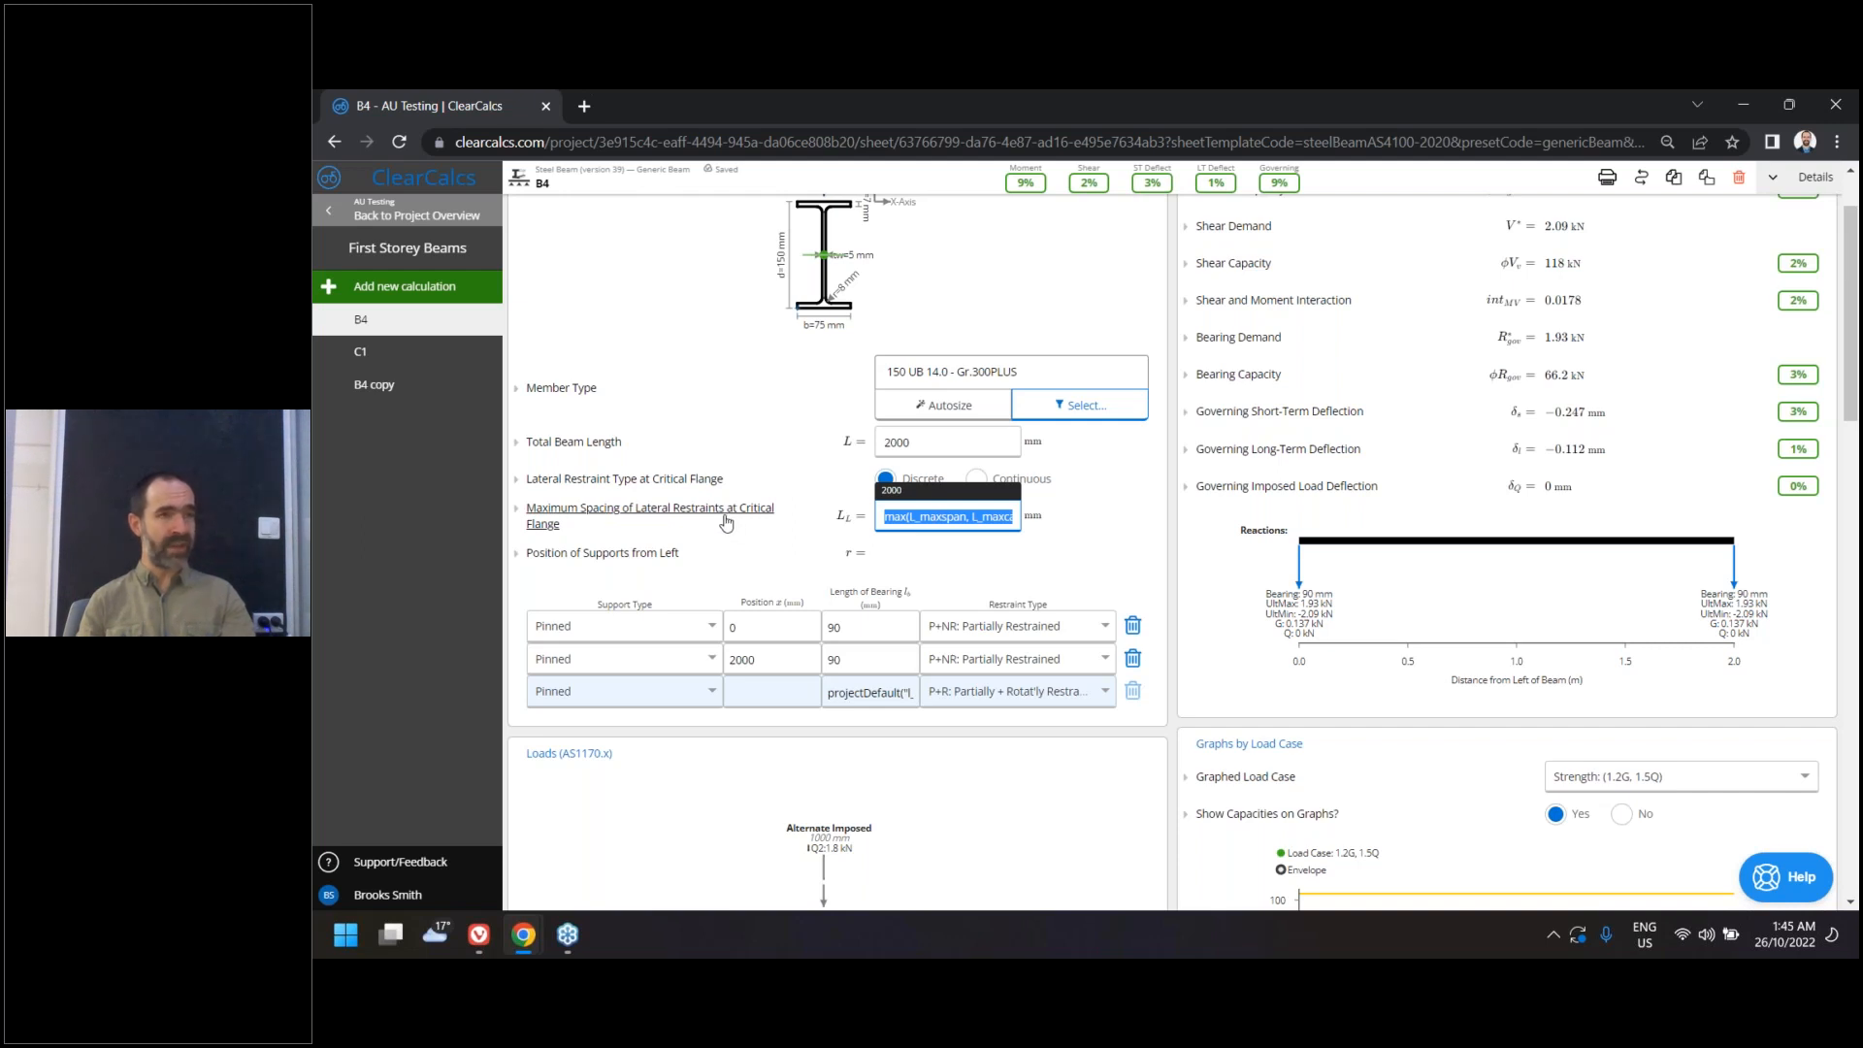
left_click(919, 514)
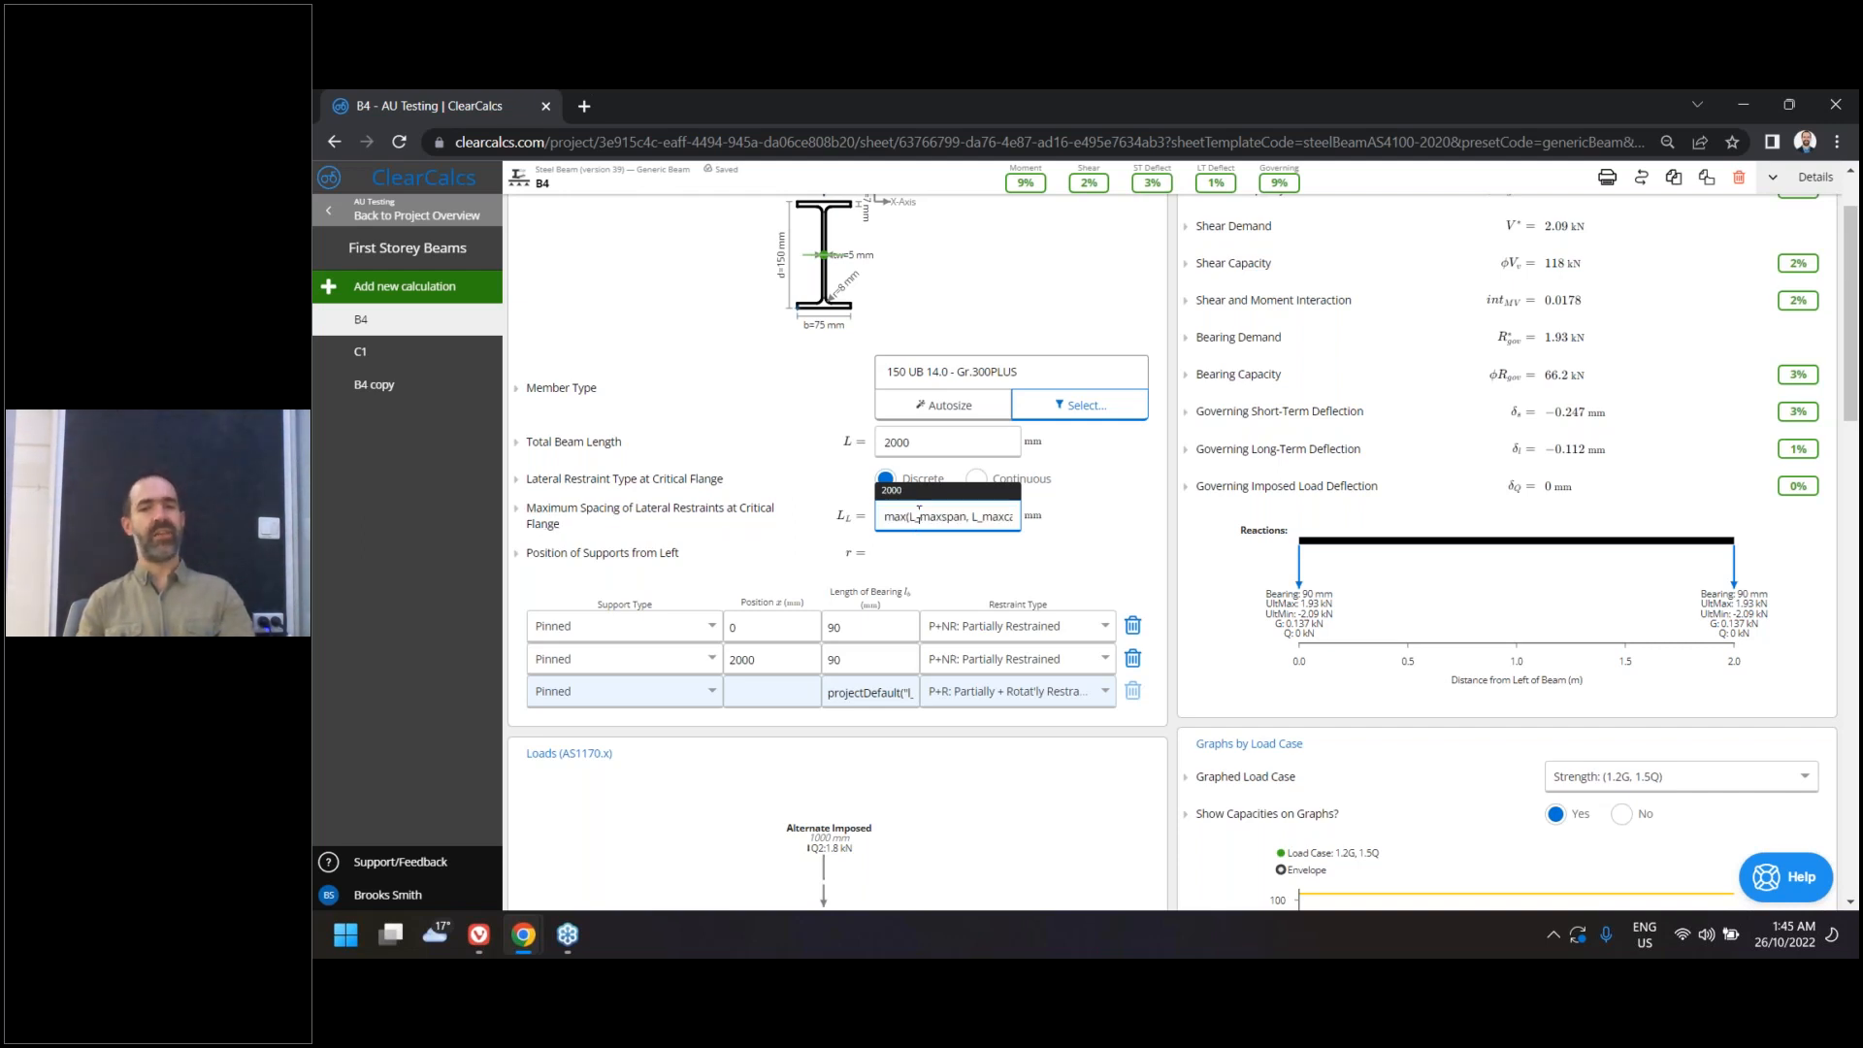
left_click_drag(896, 521, 1019, 524)
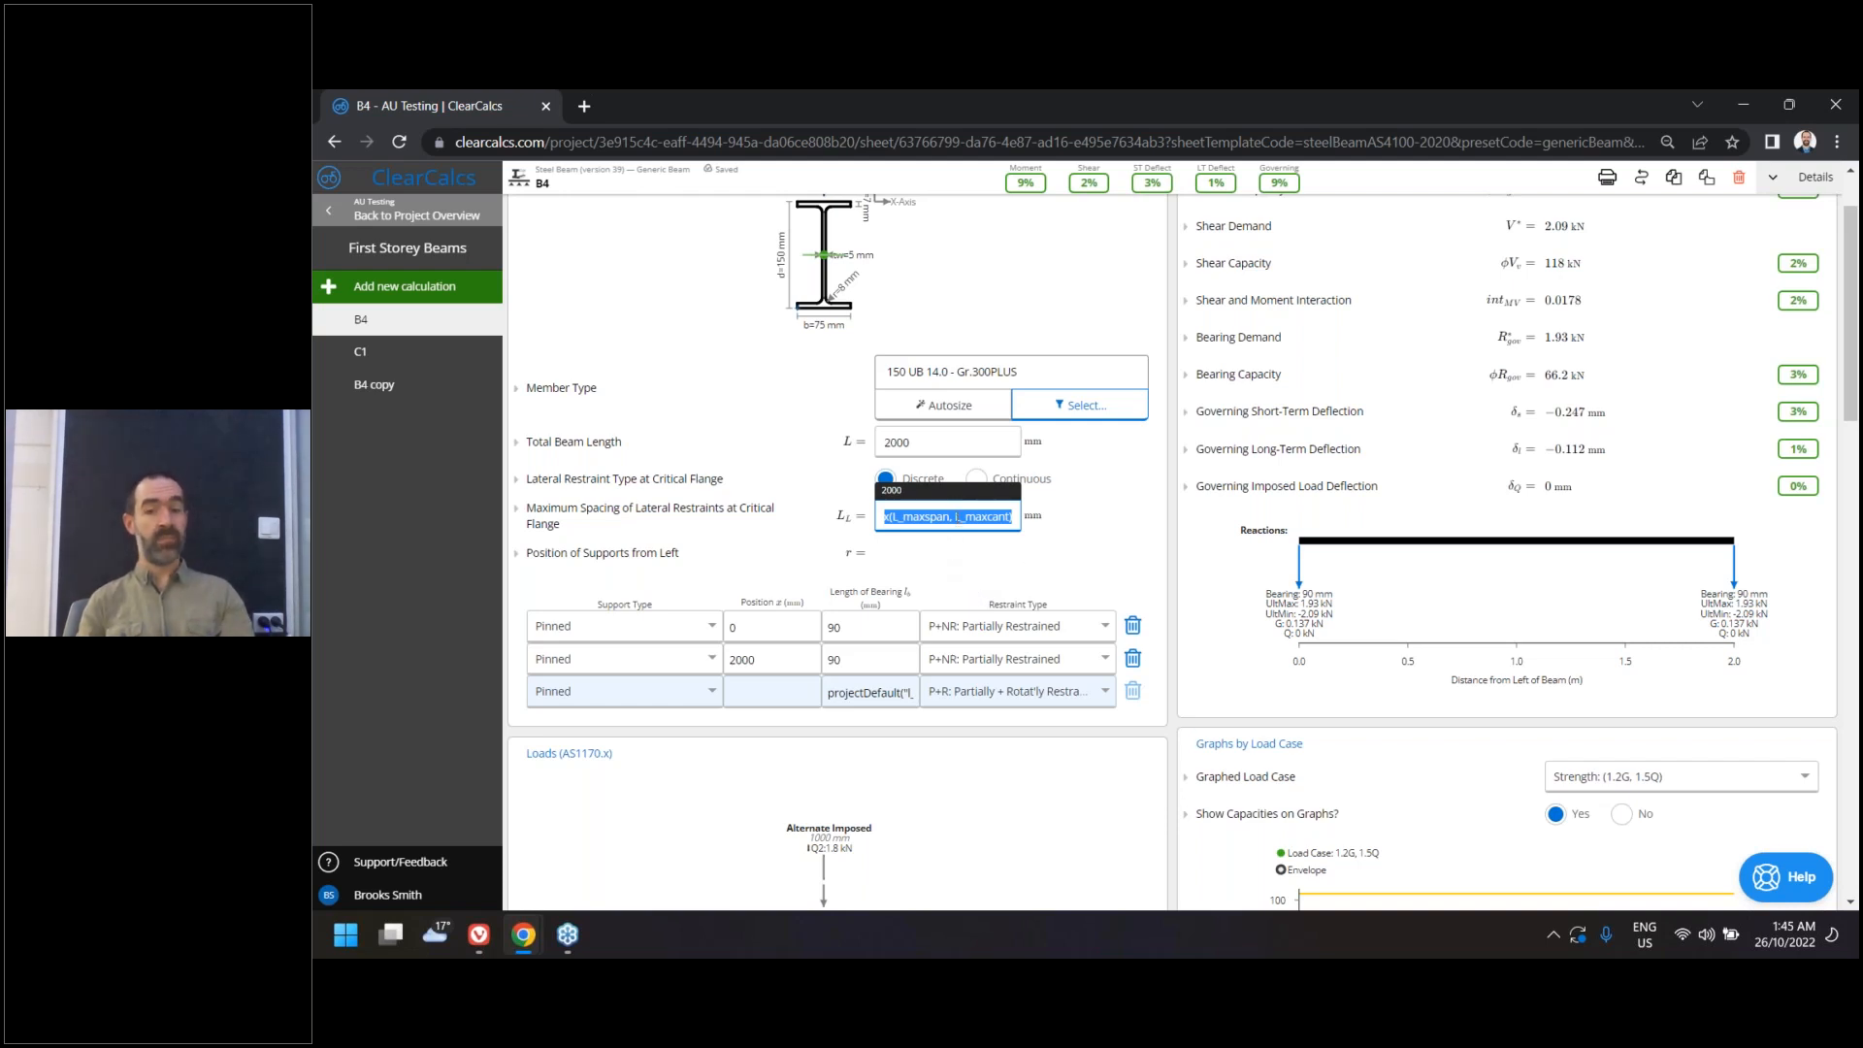
left_click(1001, 516)
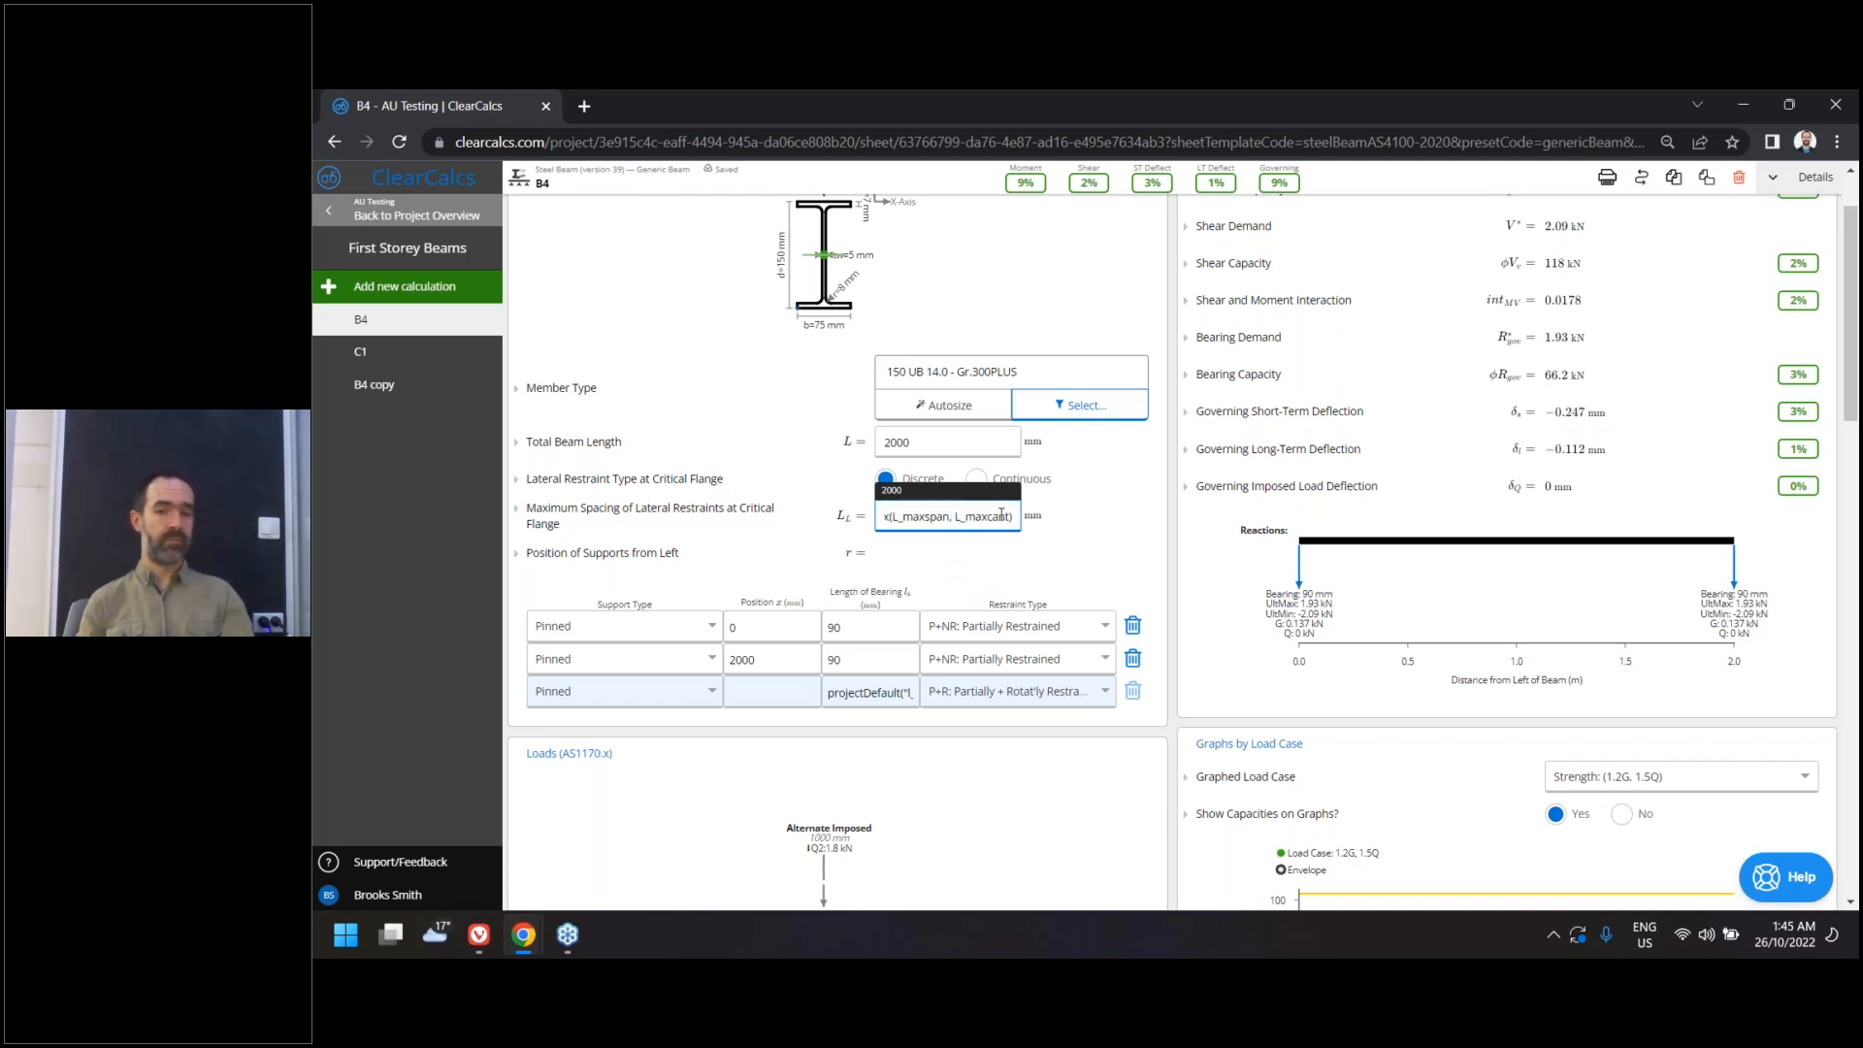
left_click_drag(1007, 516, 955, 515)
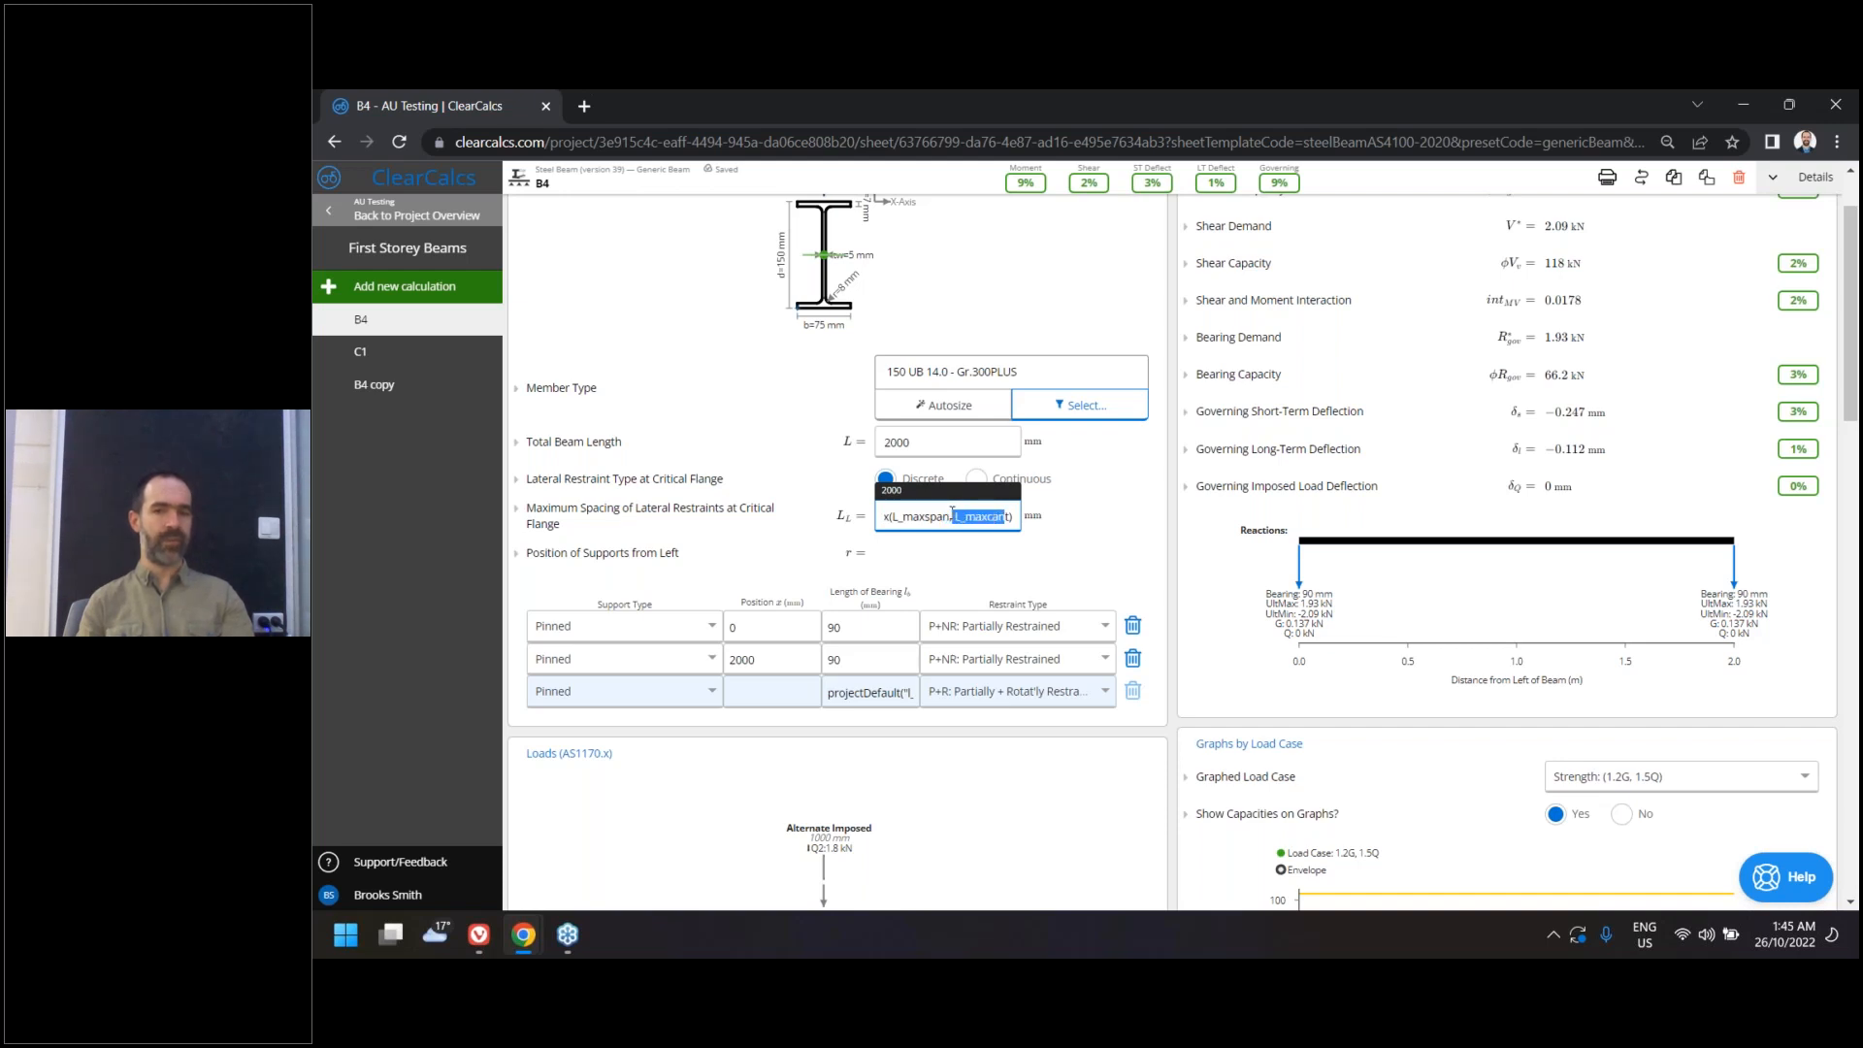
key("BackSpace")
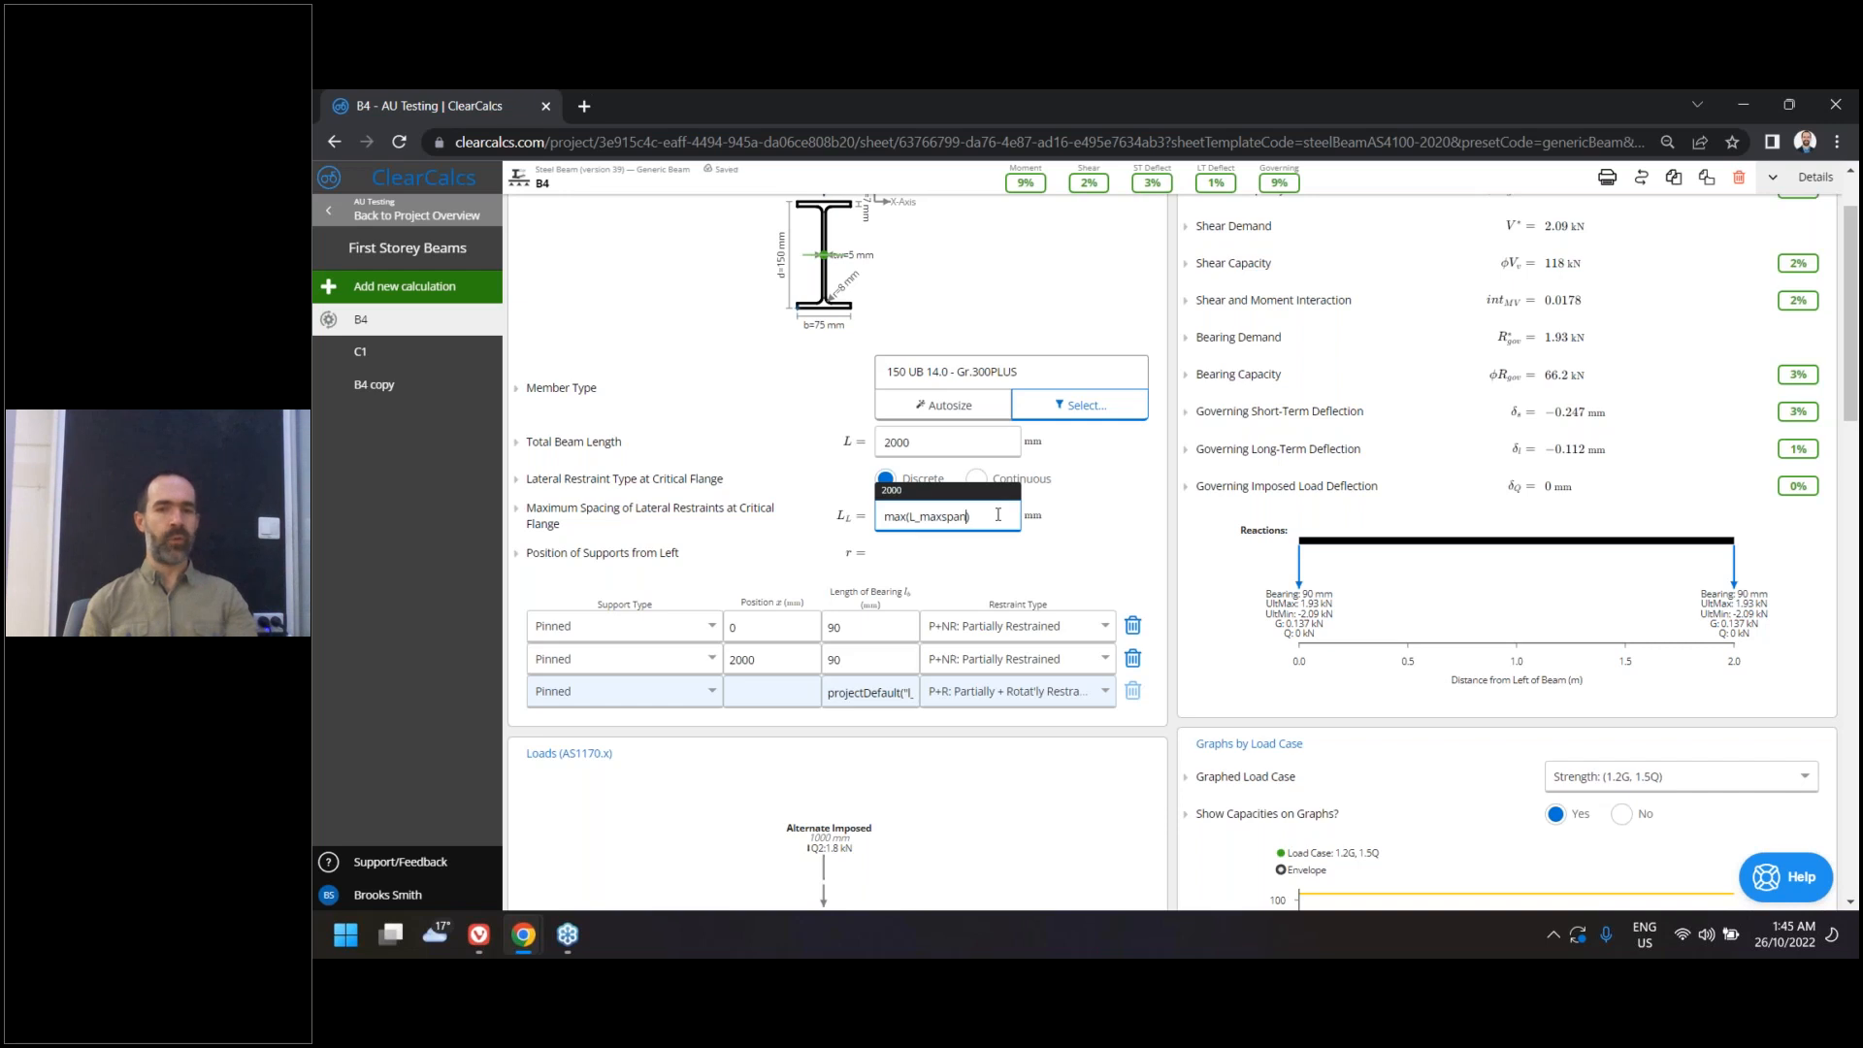
Set B4's maximum spacing of lateral restraints at the critical flange to the formula L/2
left_click_drag(982, 515, 858, 521)
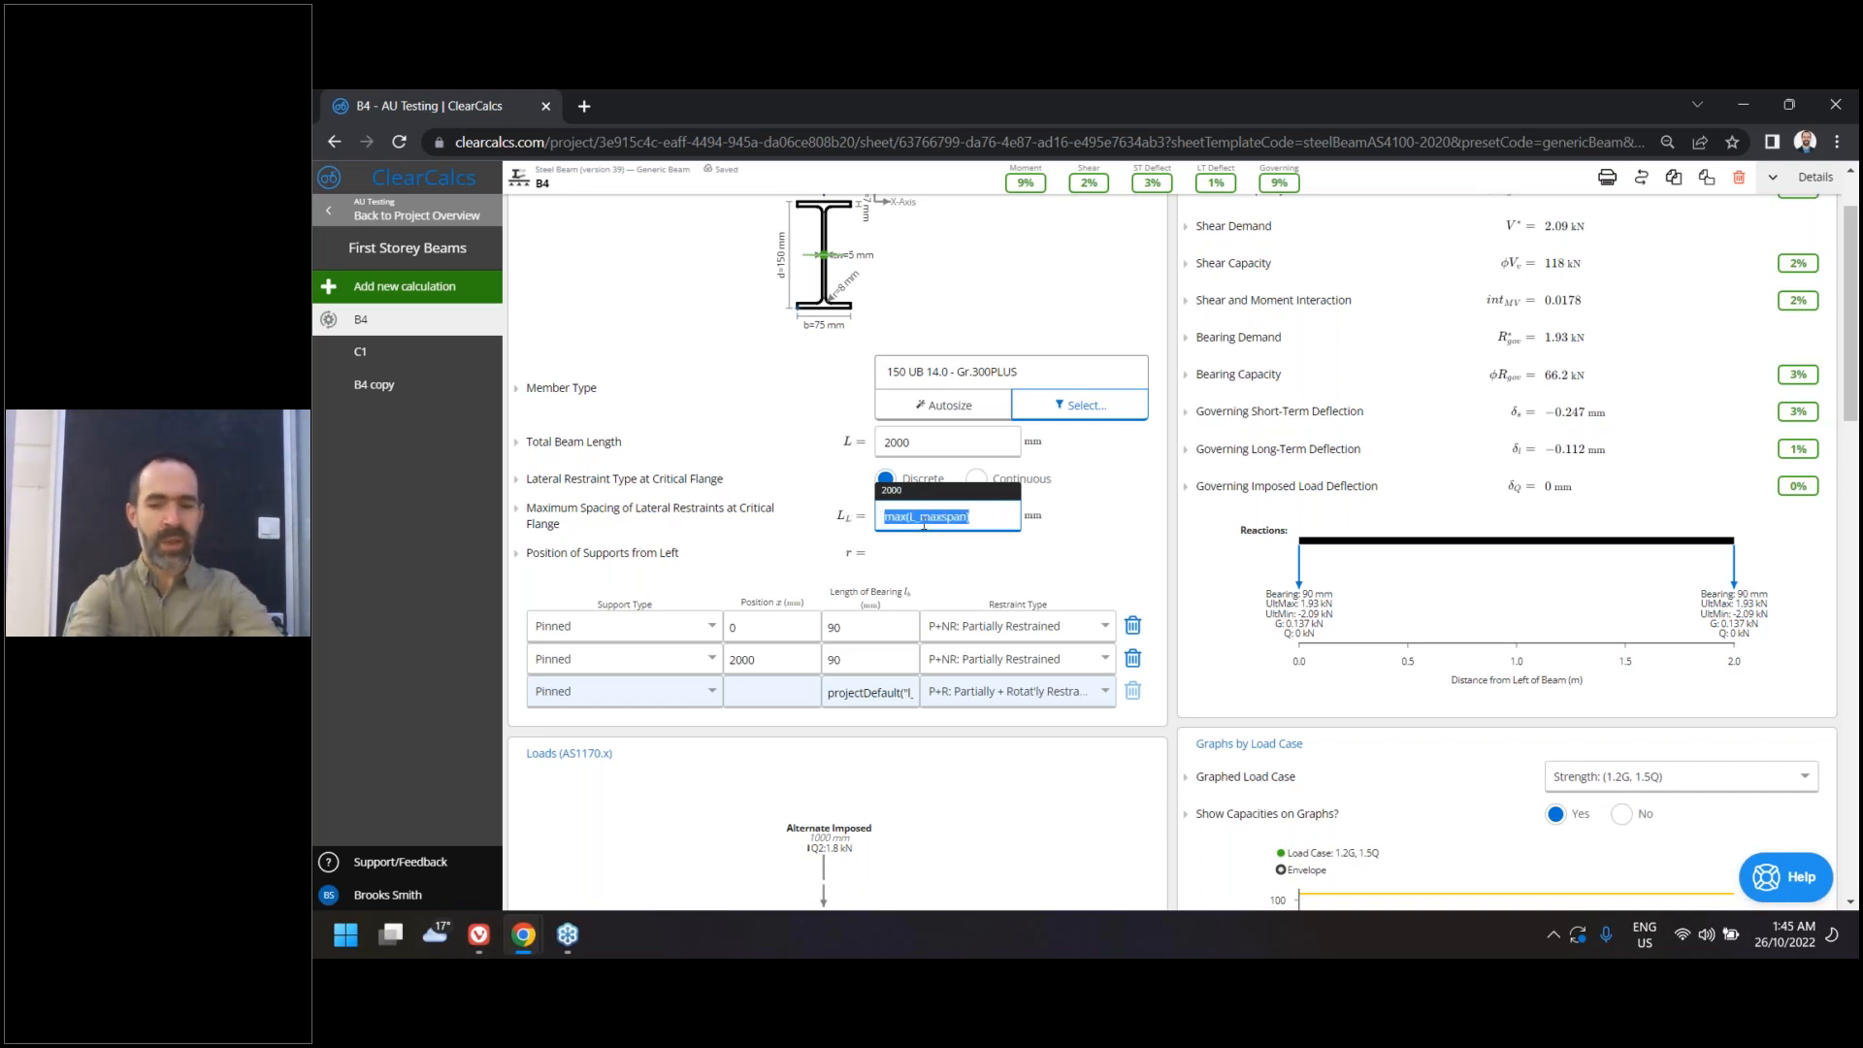
type("L")
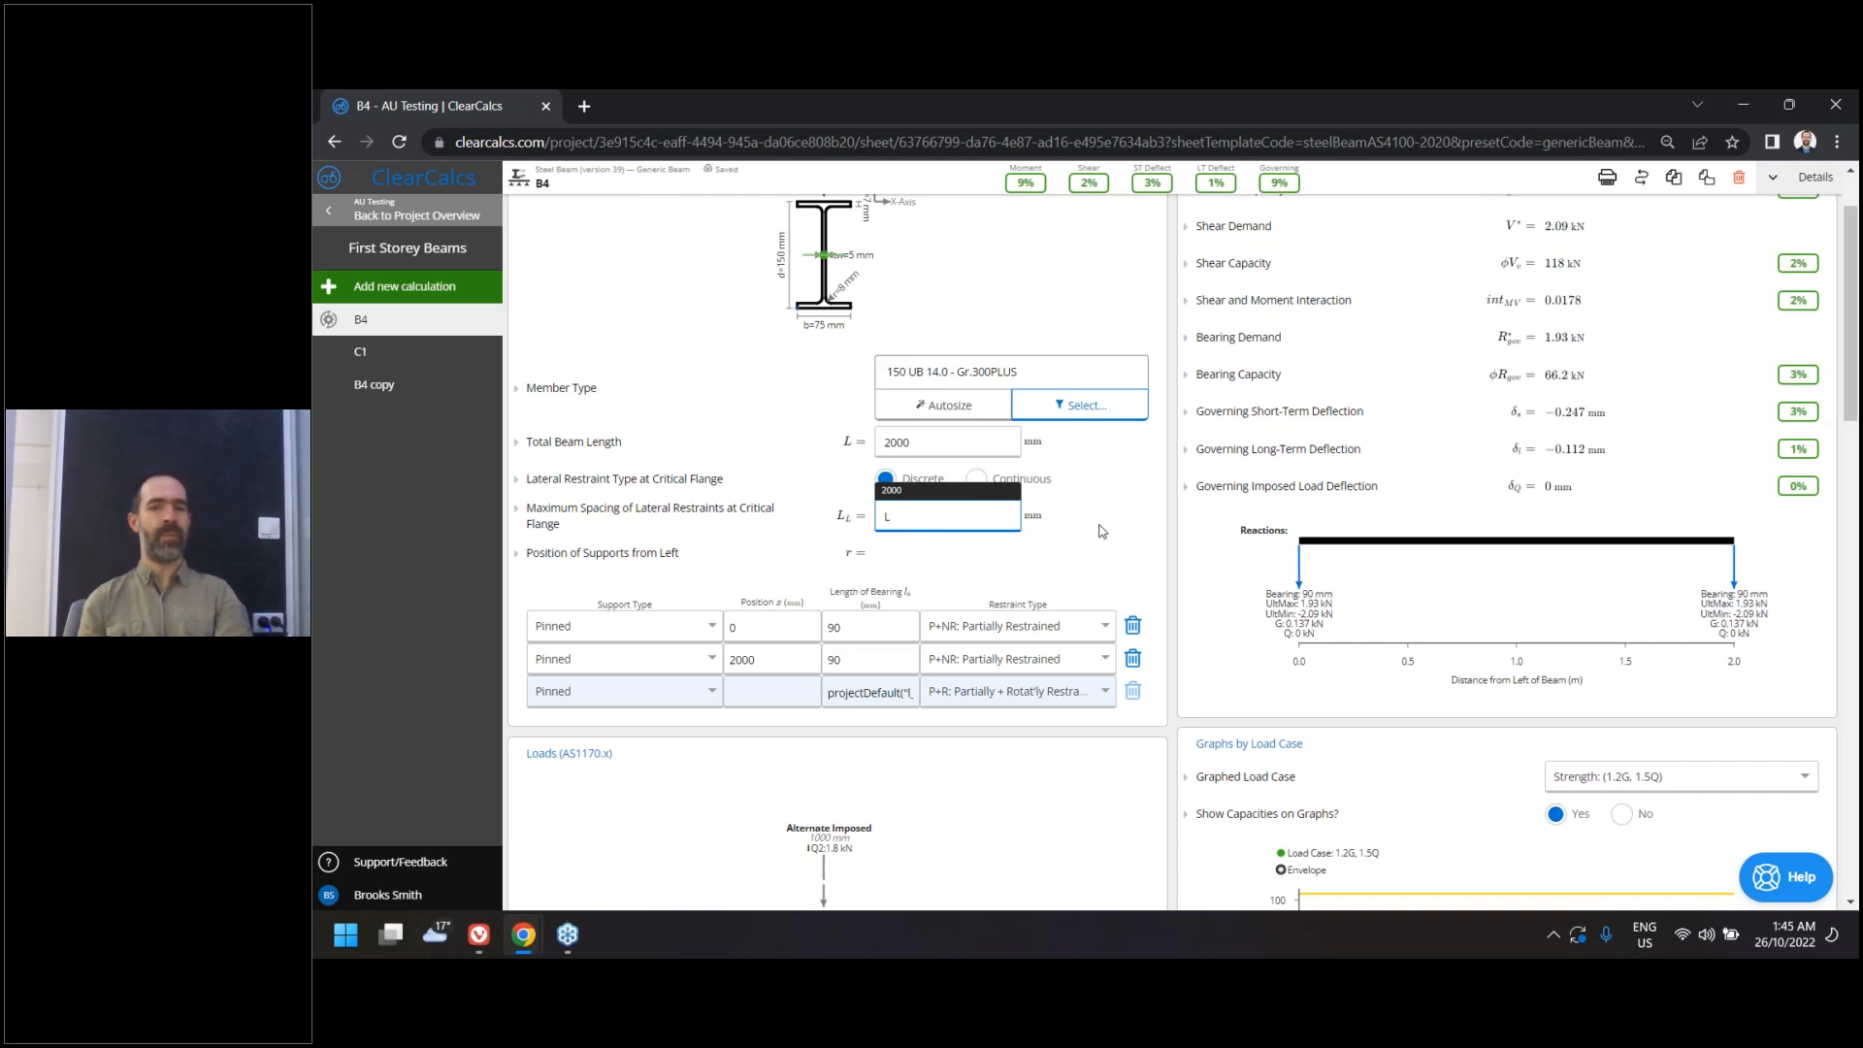
left_click(963, 517)
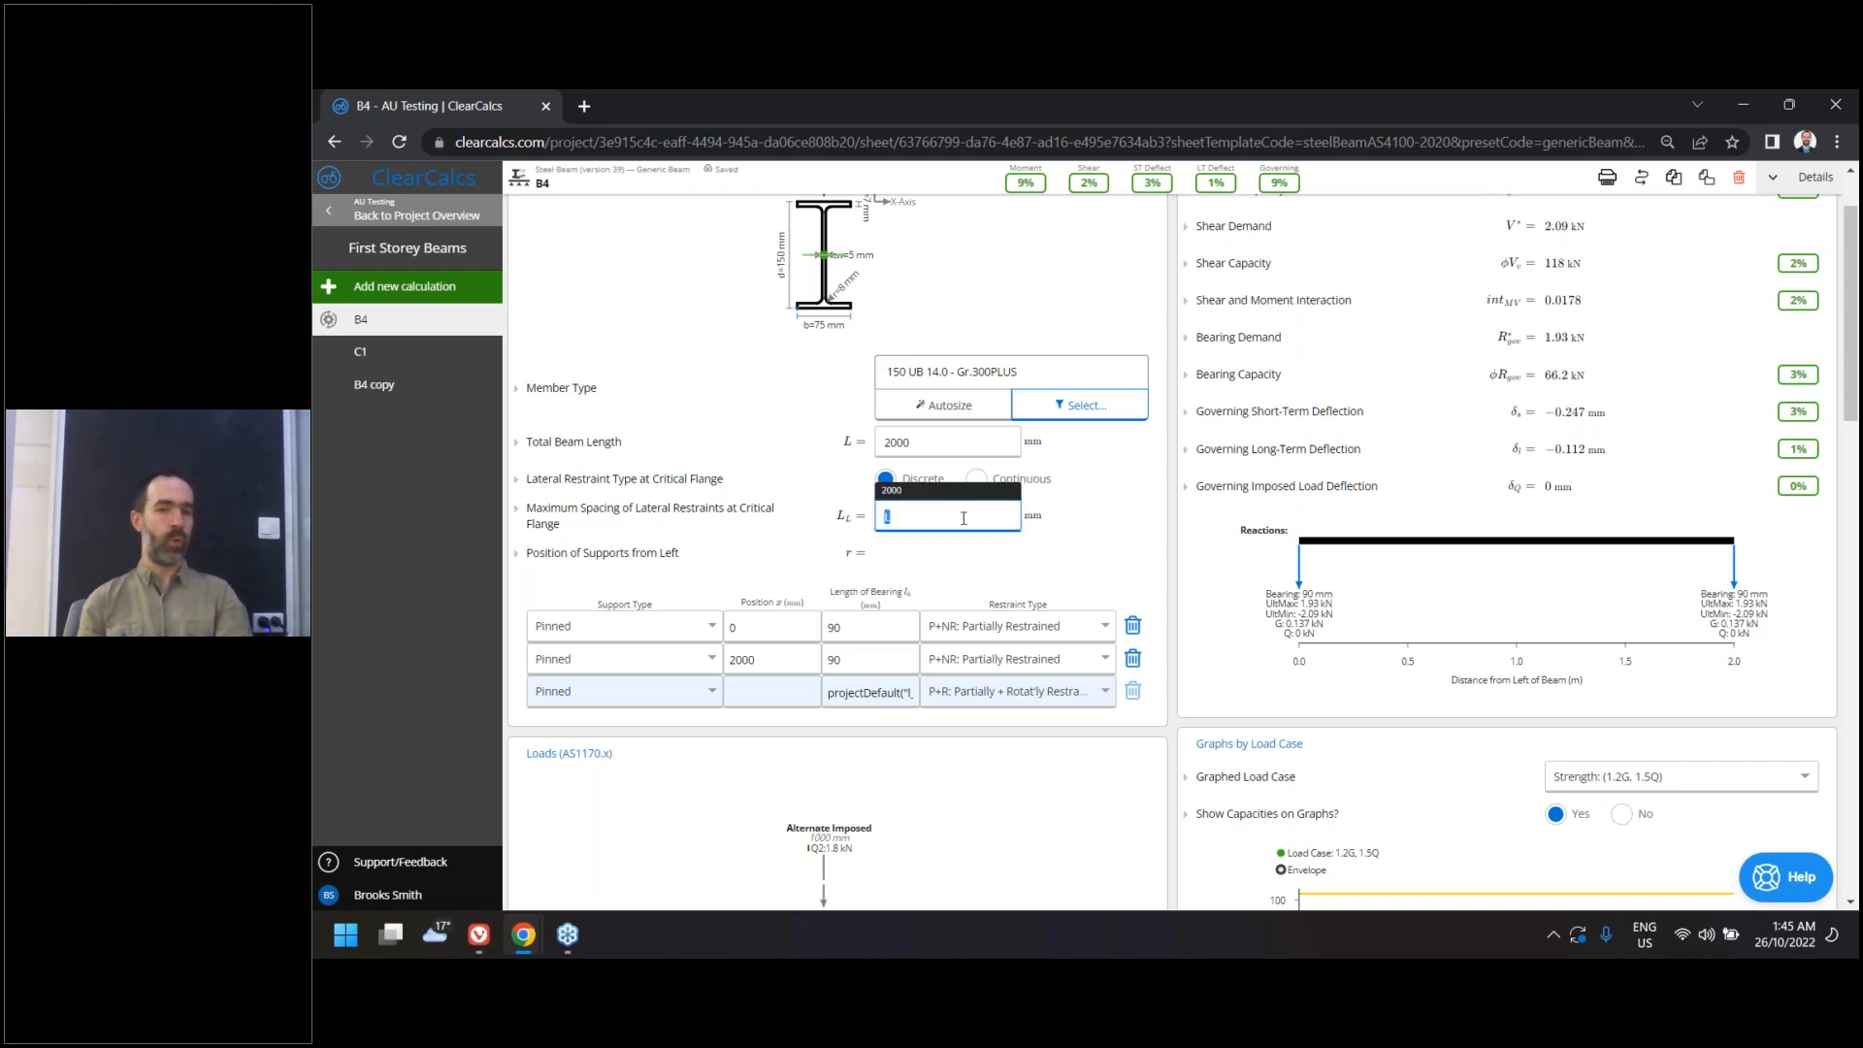
left_click(940, 519)
type("/2")
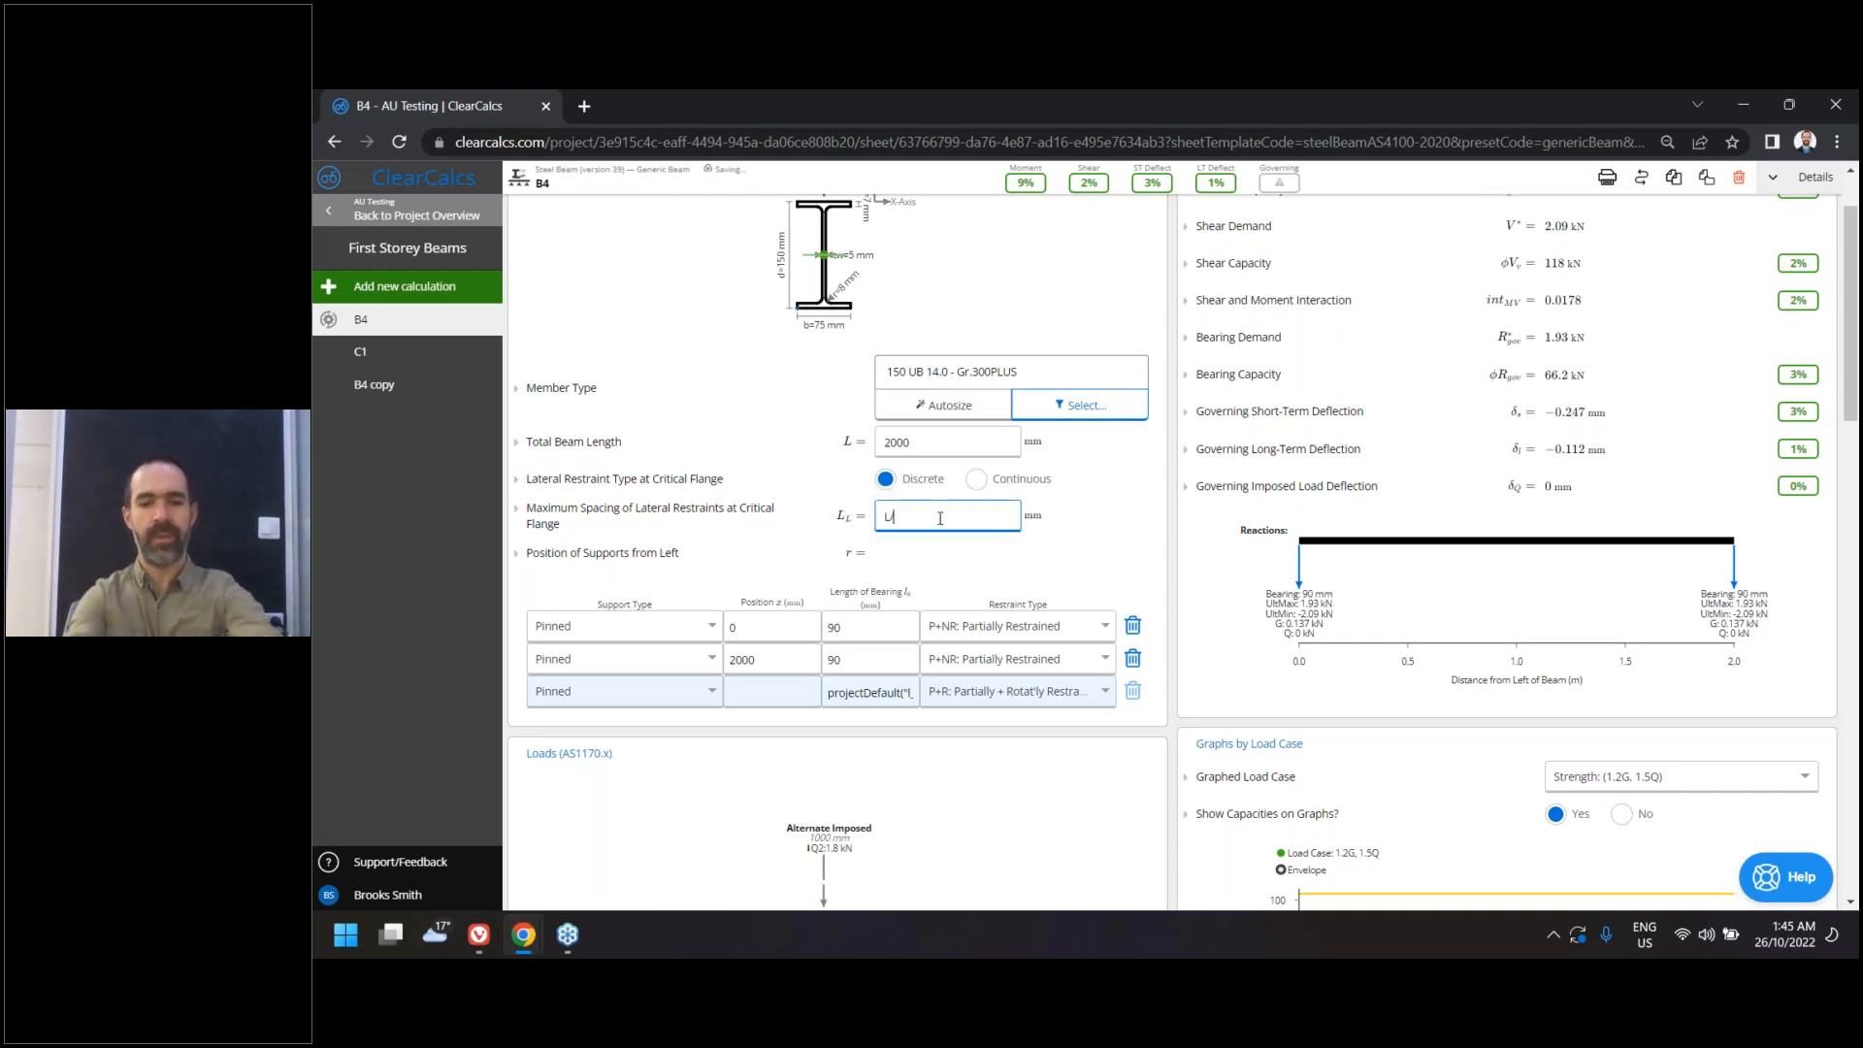
left_click(1118, 518)
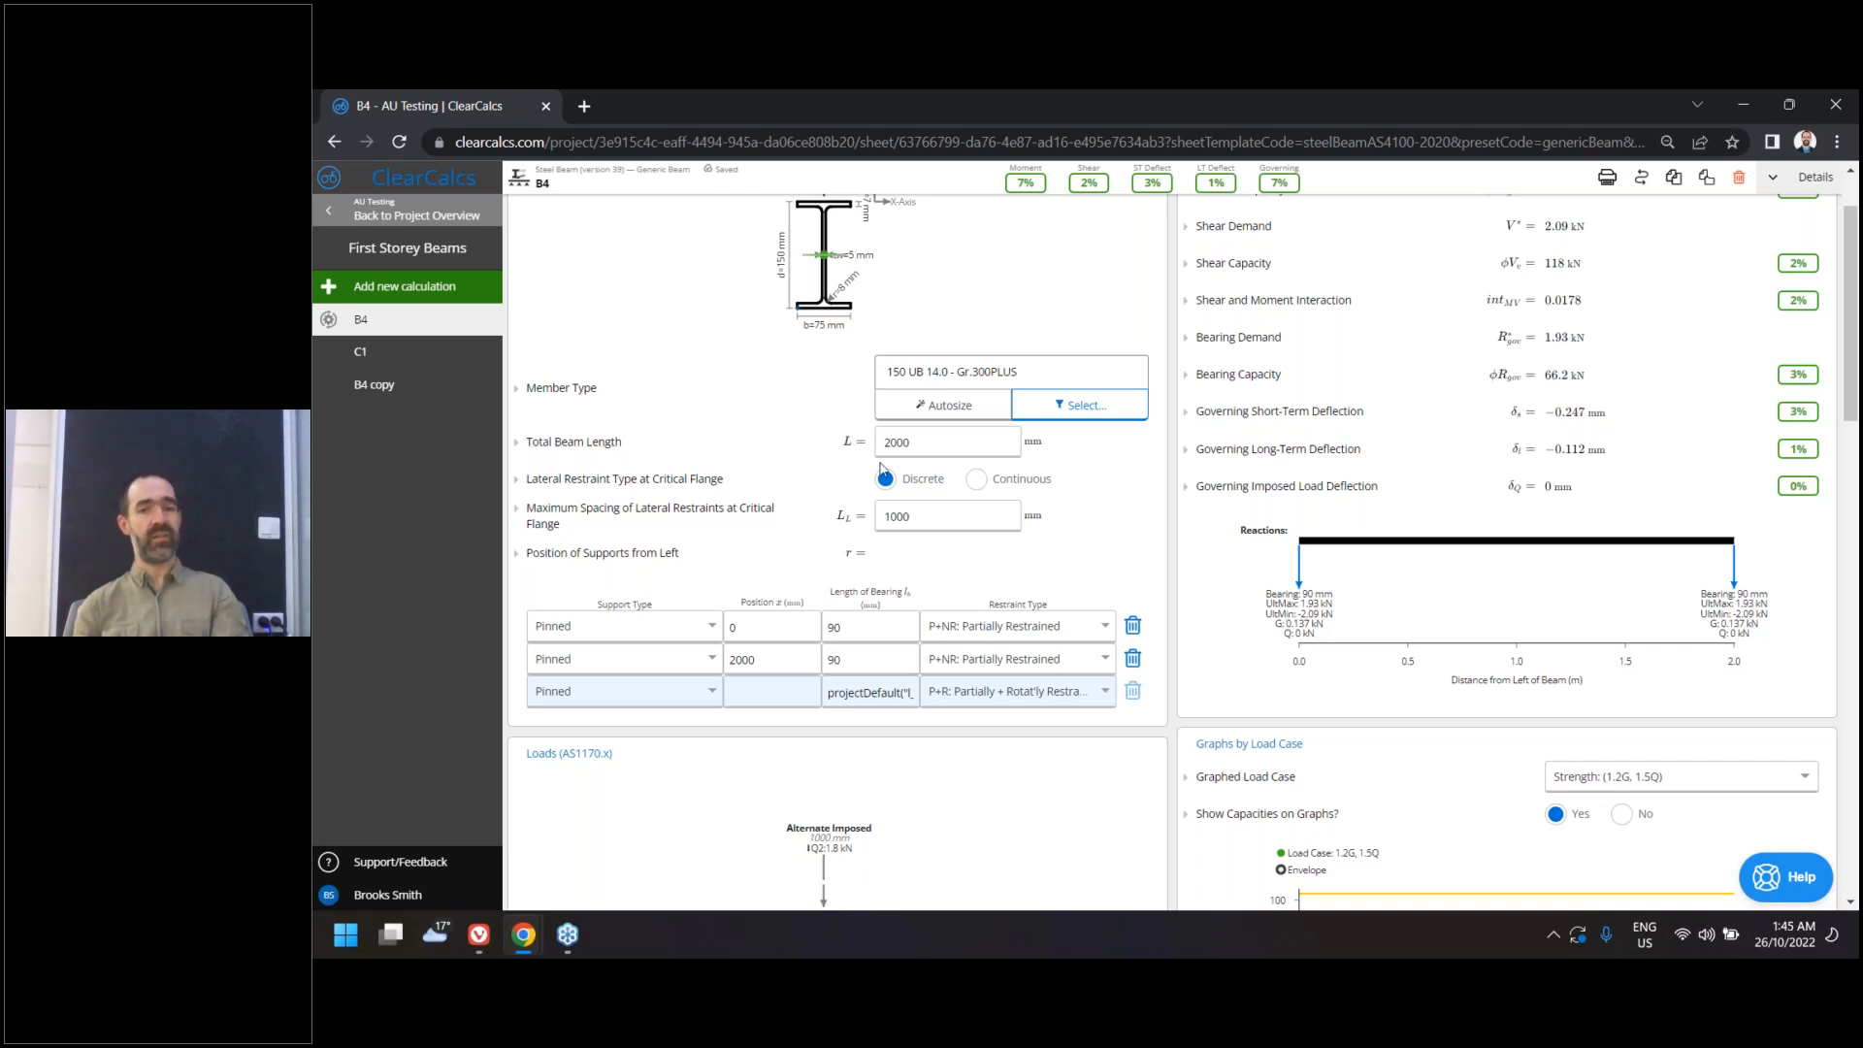
Set B4's total beam length by entering 4 ft in place of the millimetre value
double_click(913, 451)
left_click(927, 448)
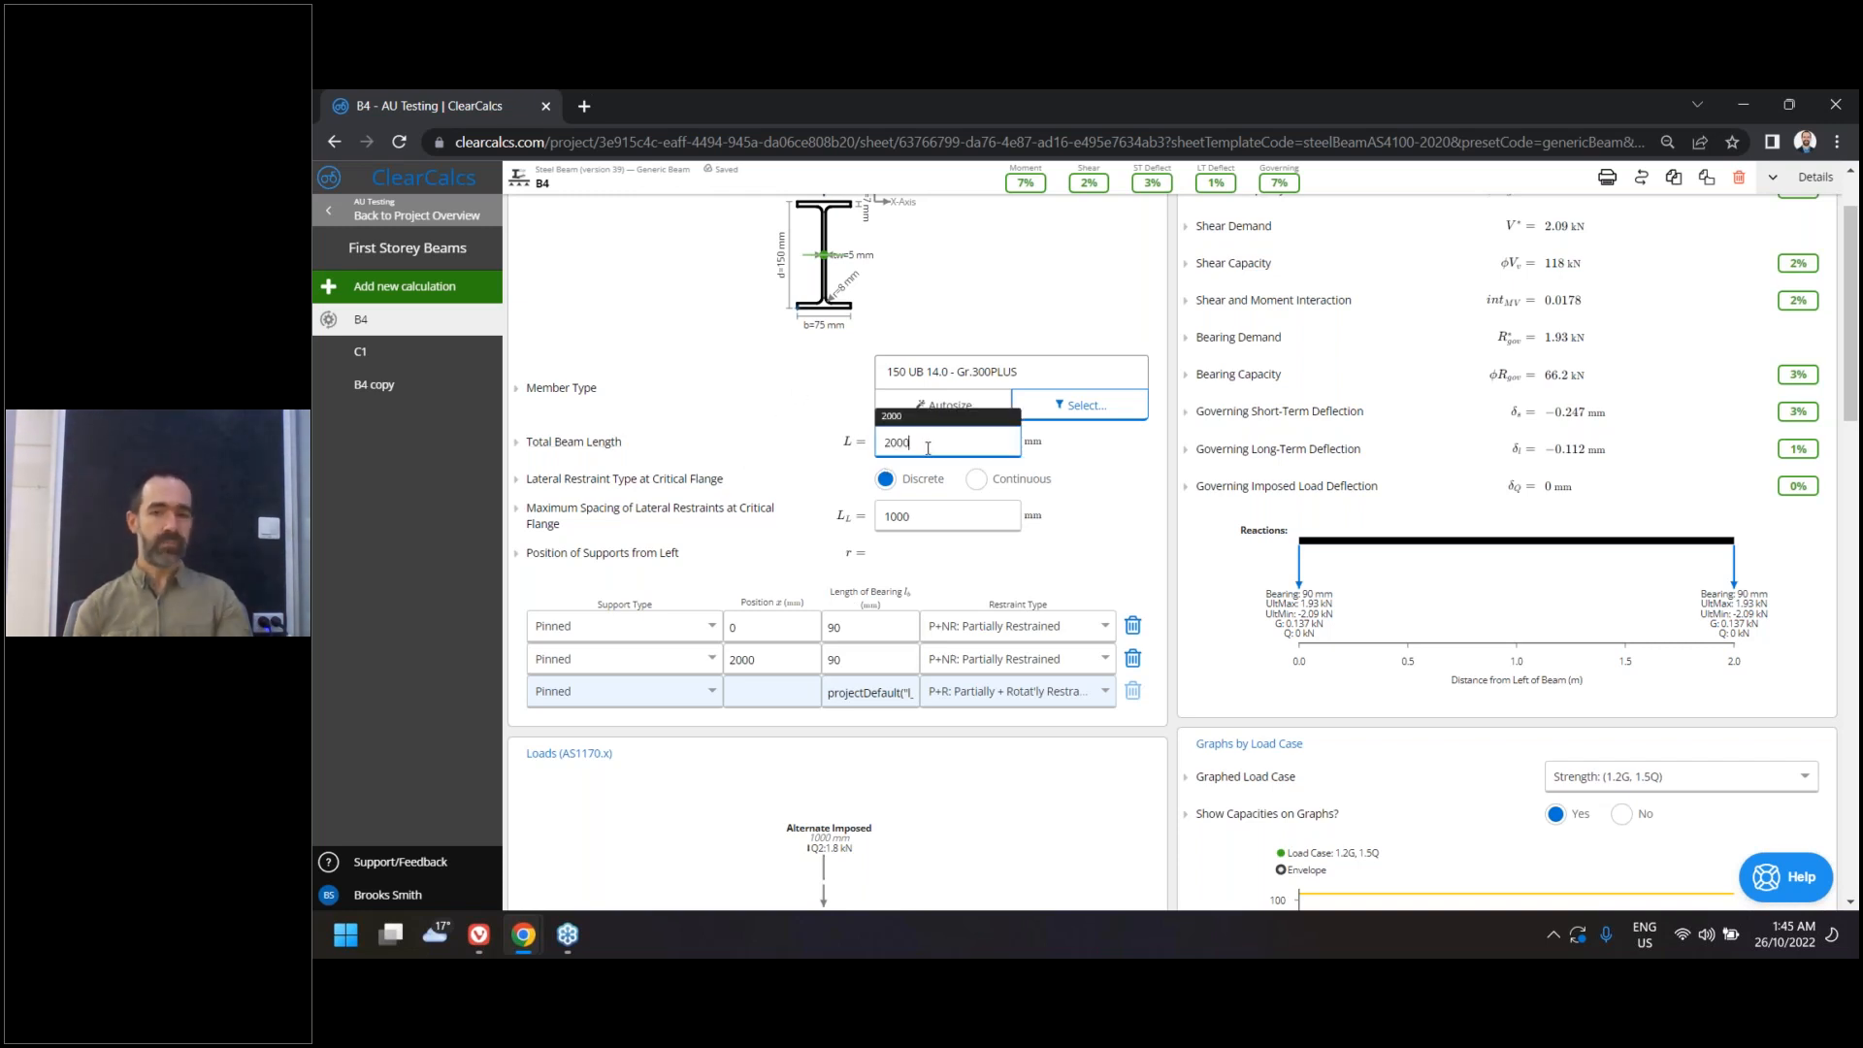
key("shift+Left")
key("shift+Left")
key("shift+Left")
key("shift+Left")
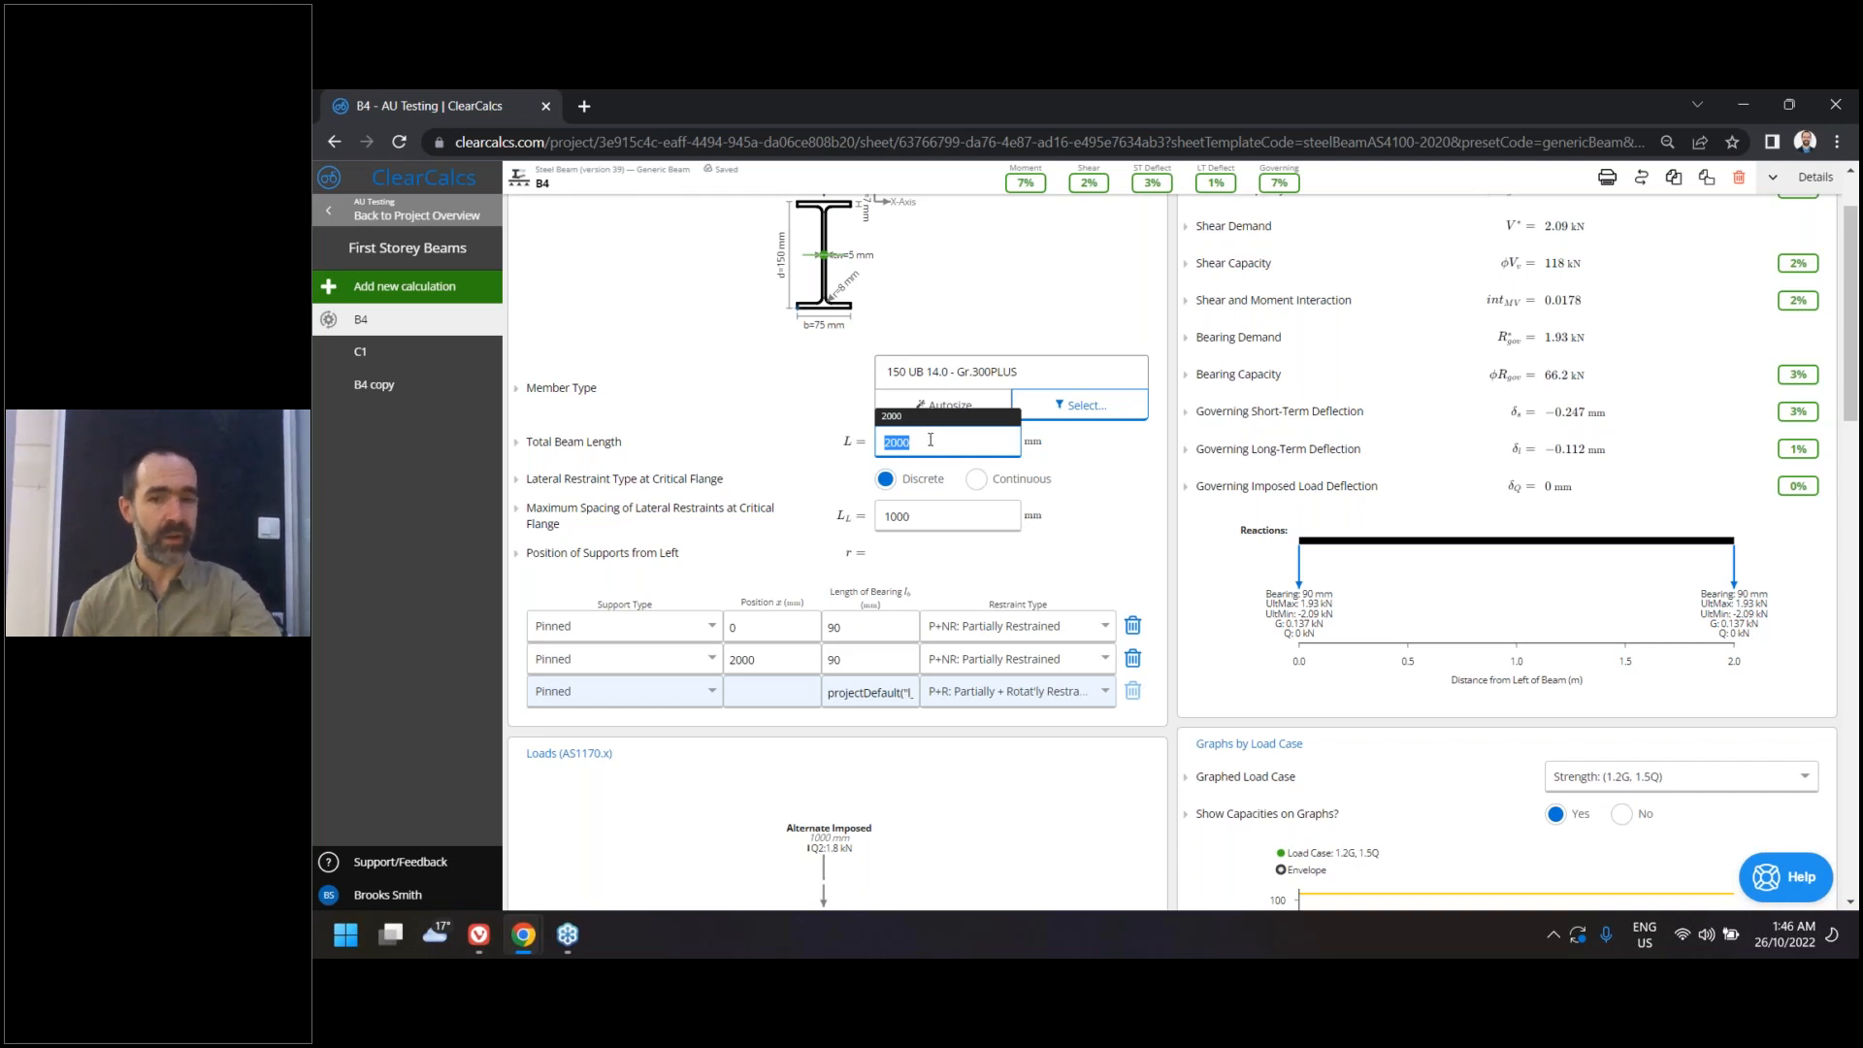
type("4 ft")
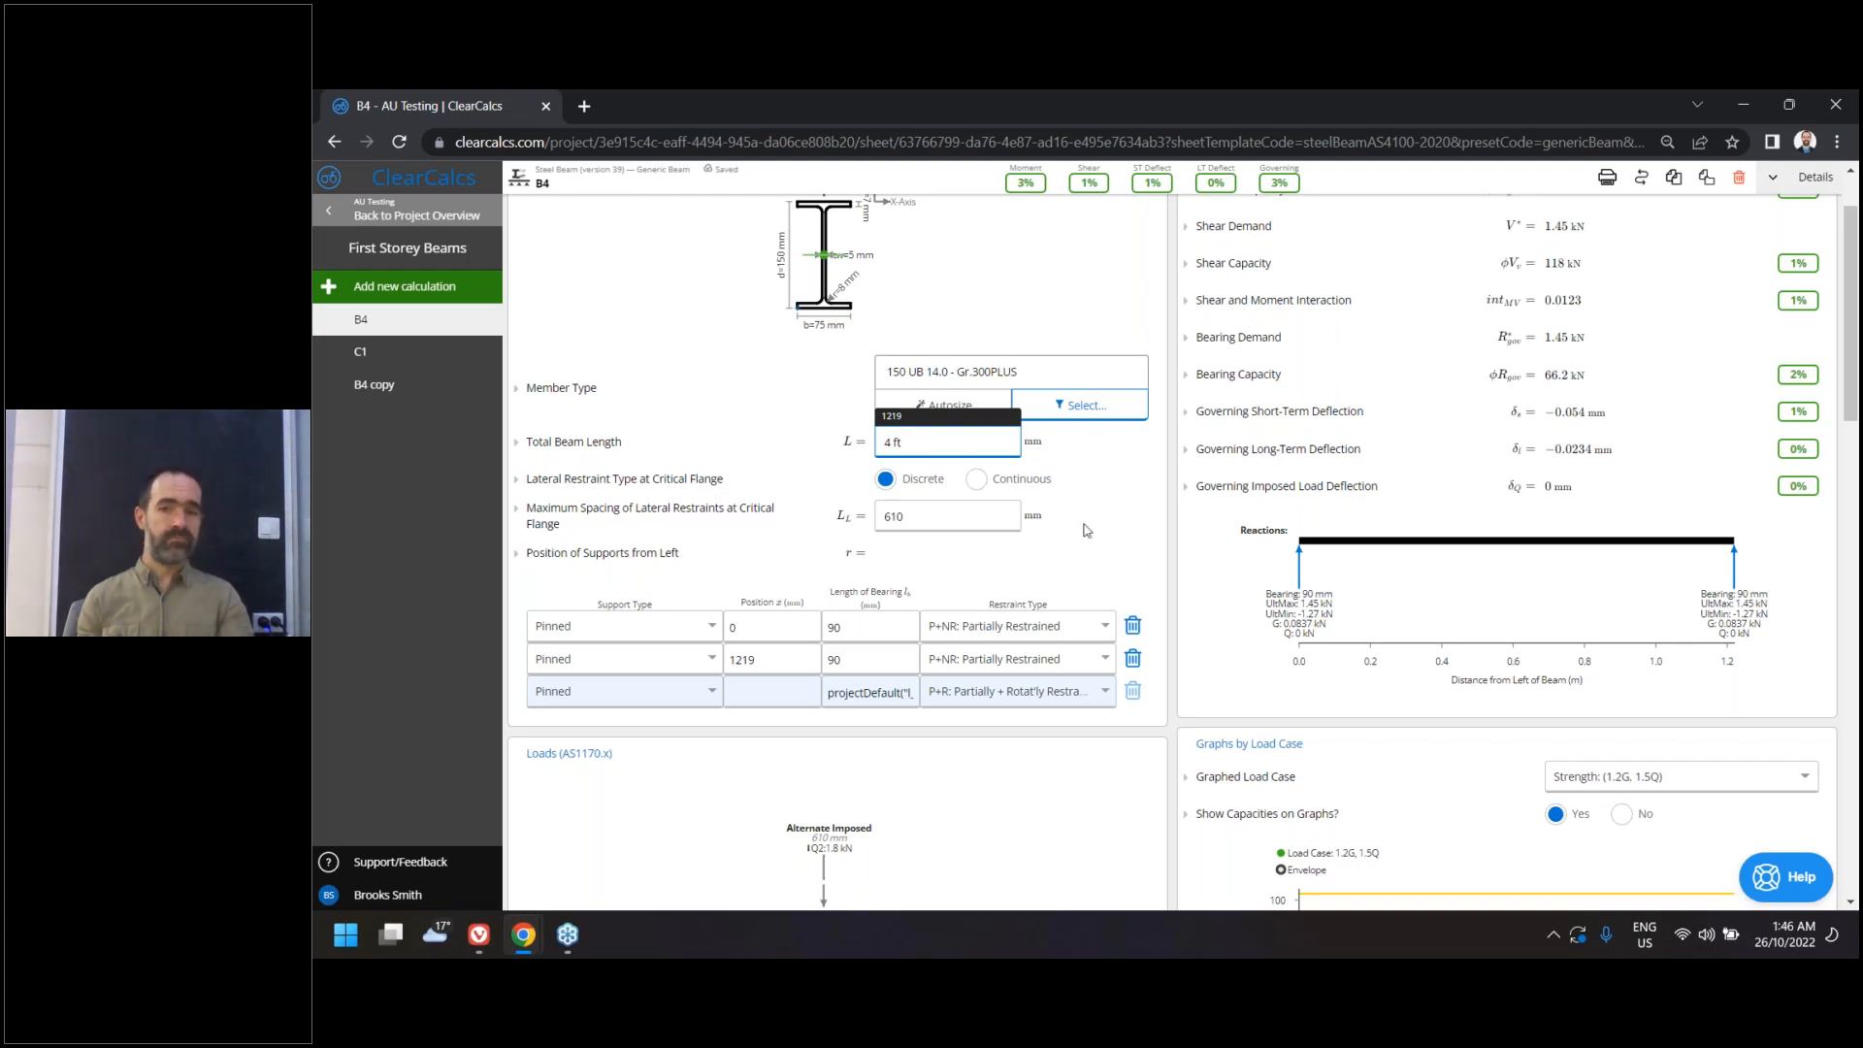
key("Return")
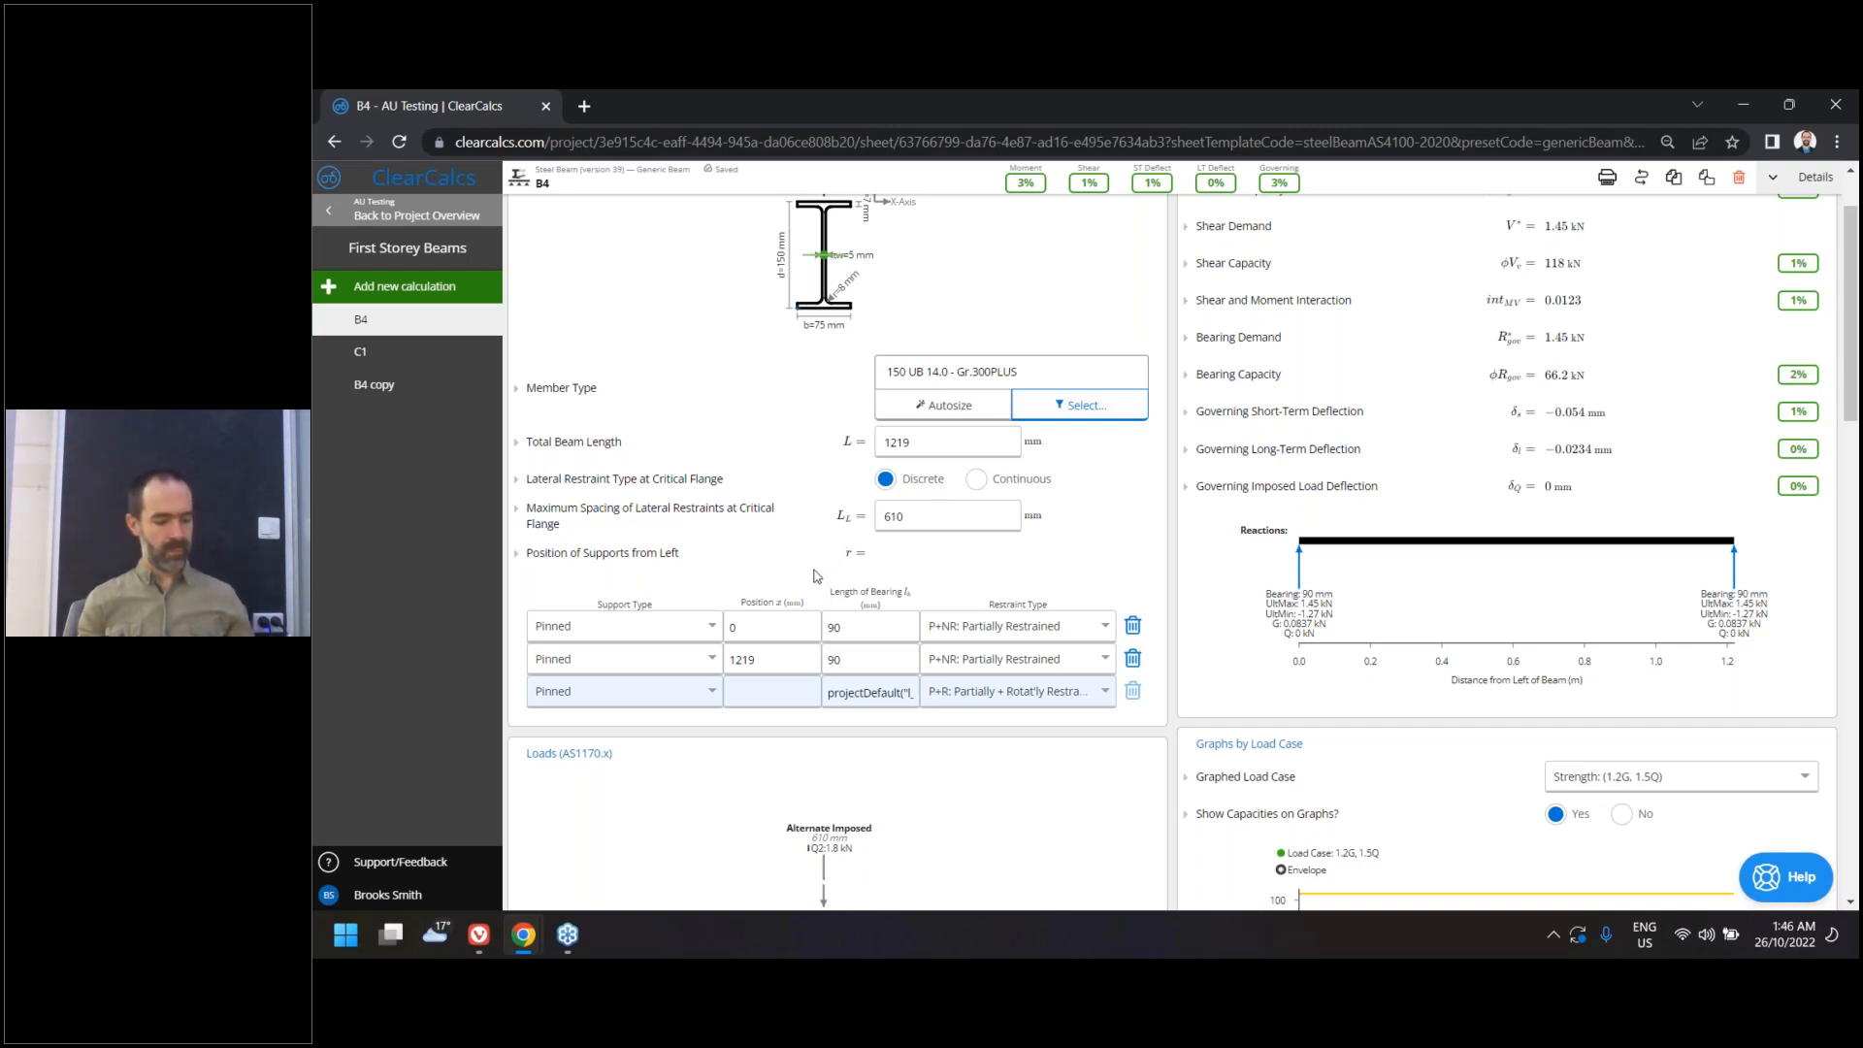
Examine the formulas behind the serviceability and ultimate wind magnitudes of B4's distributed wind load
scroll(813, 572, "down", 3)
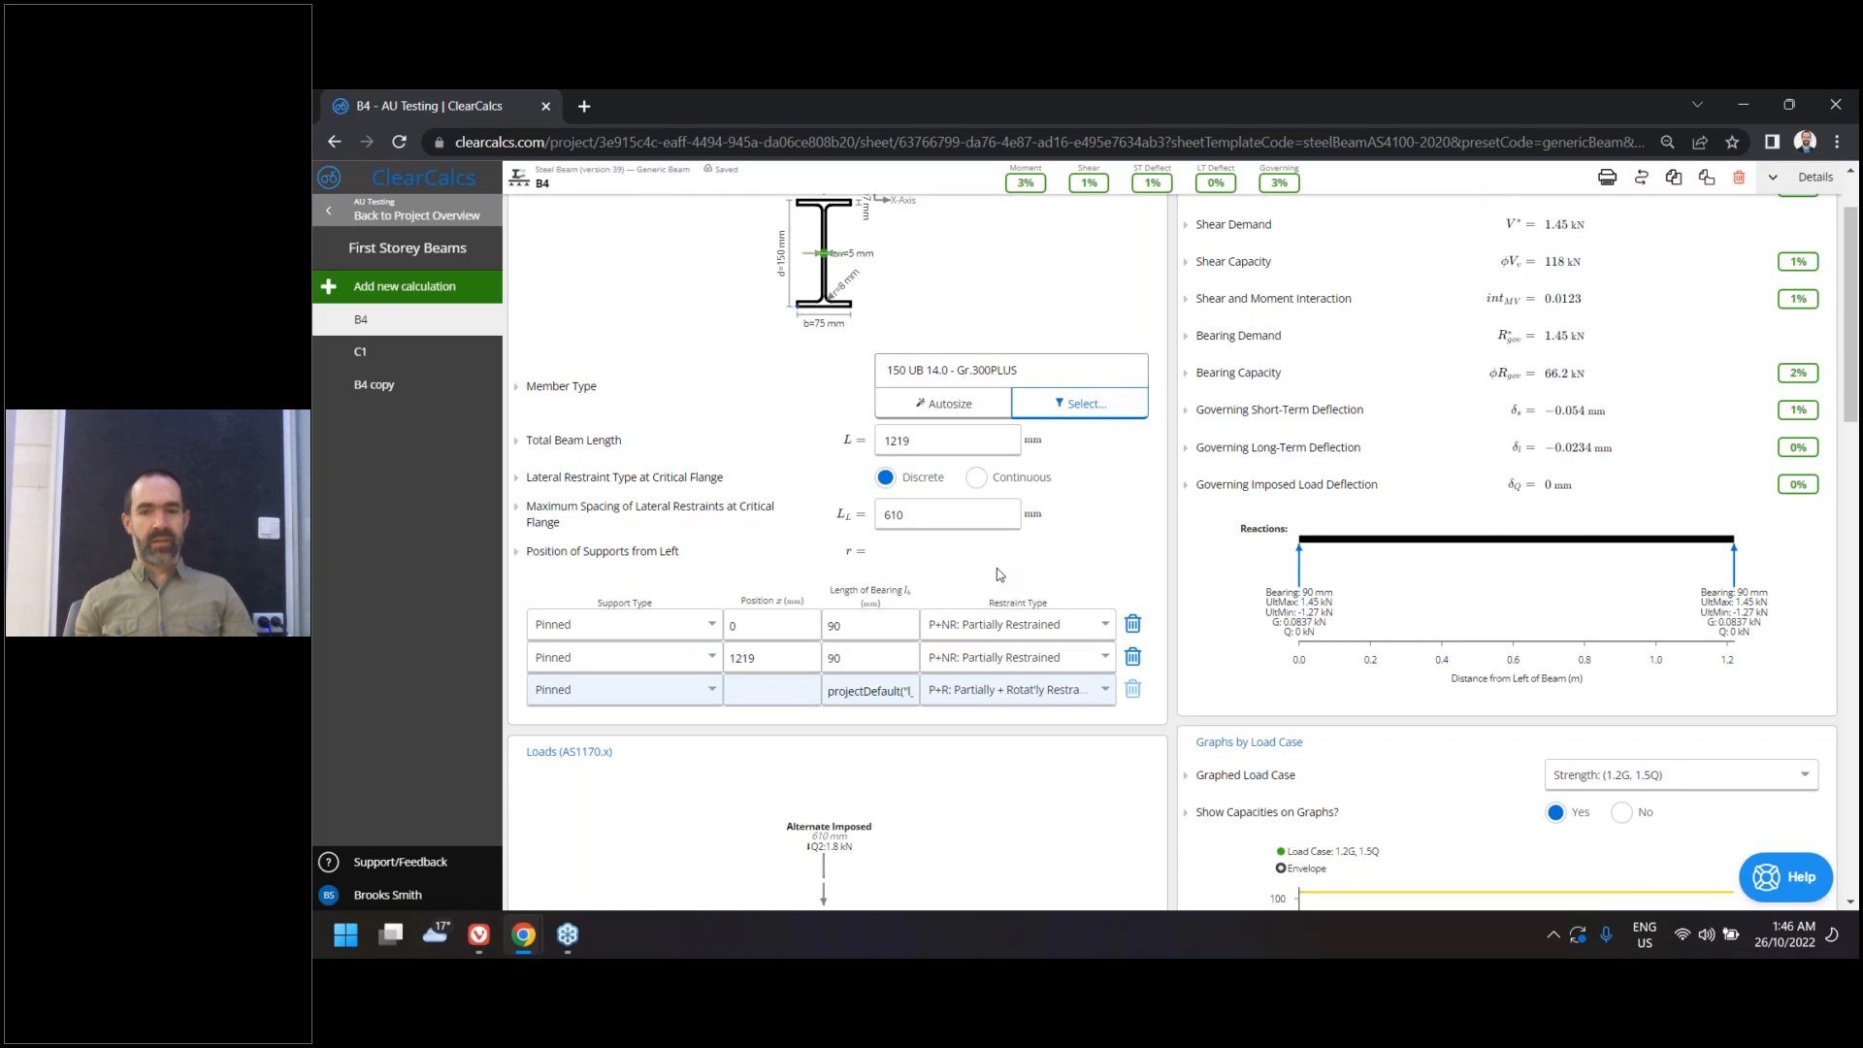
scroll(815, 541, "down", 5)
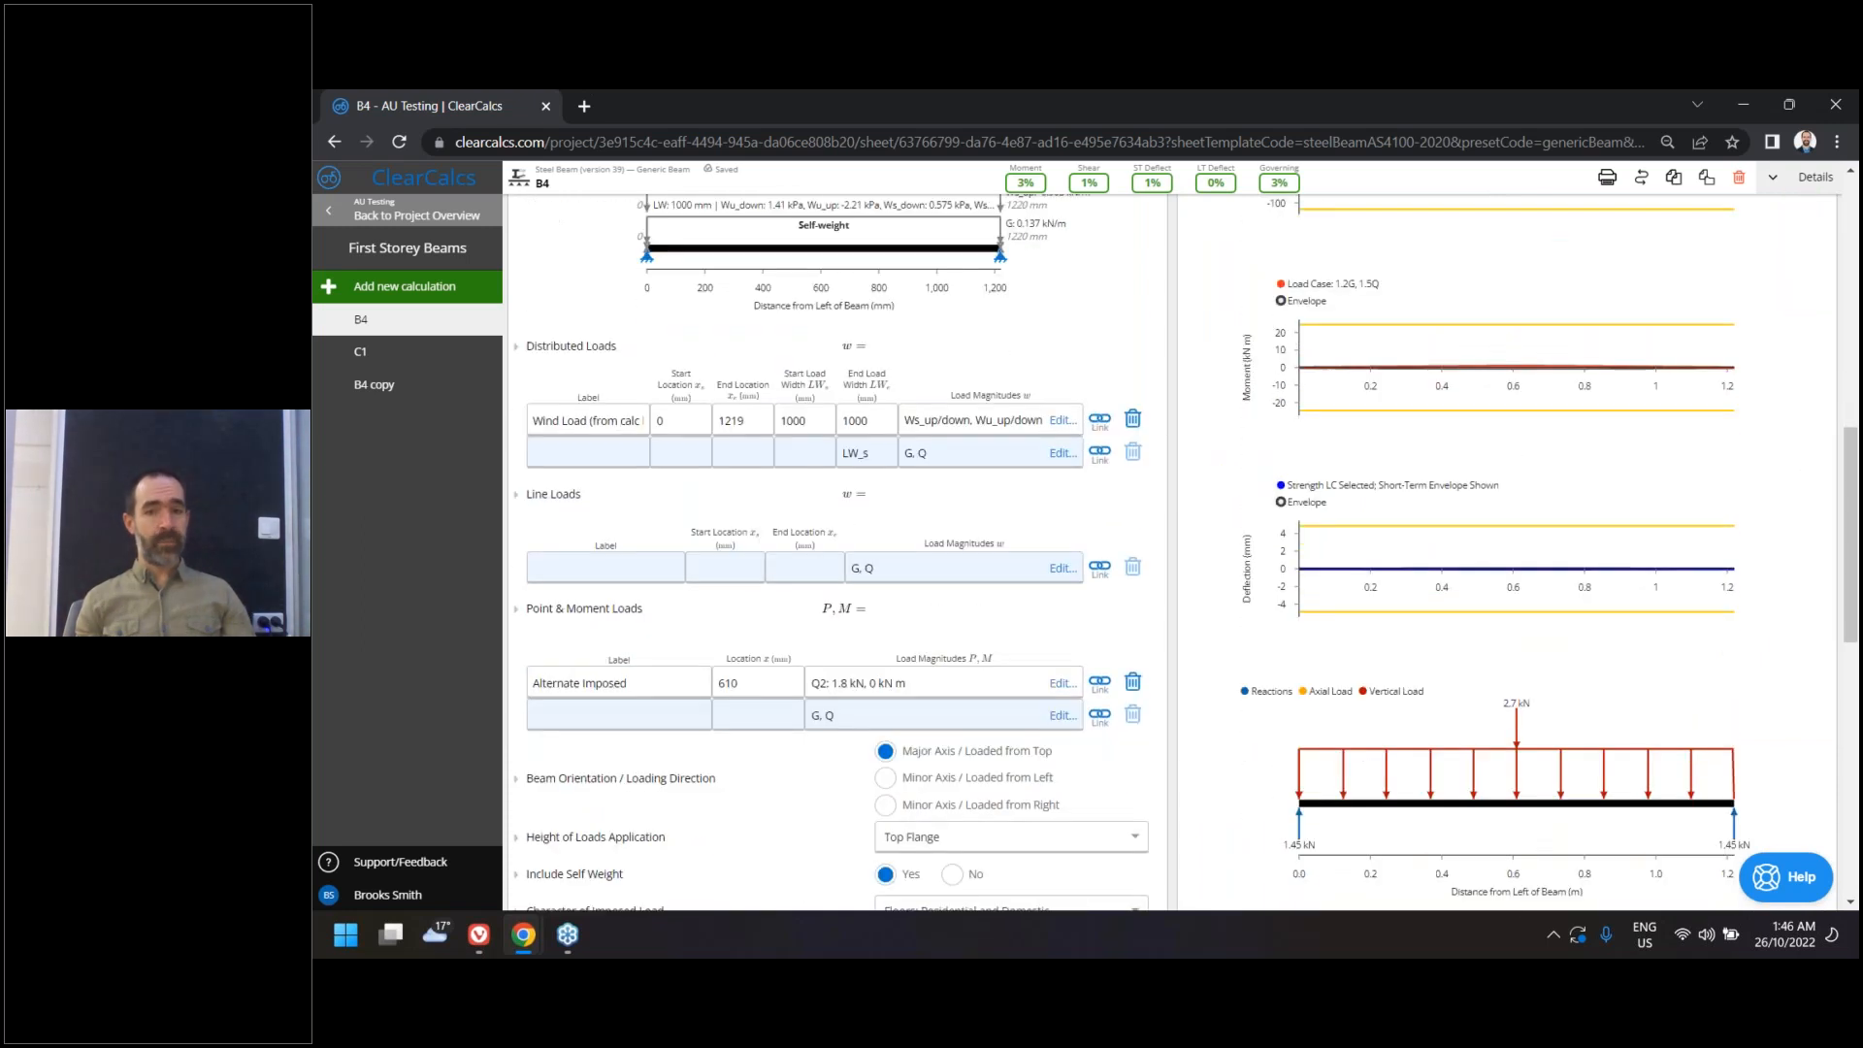
mouse_move(1064, 392)
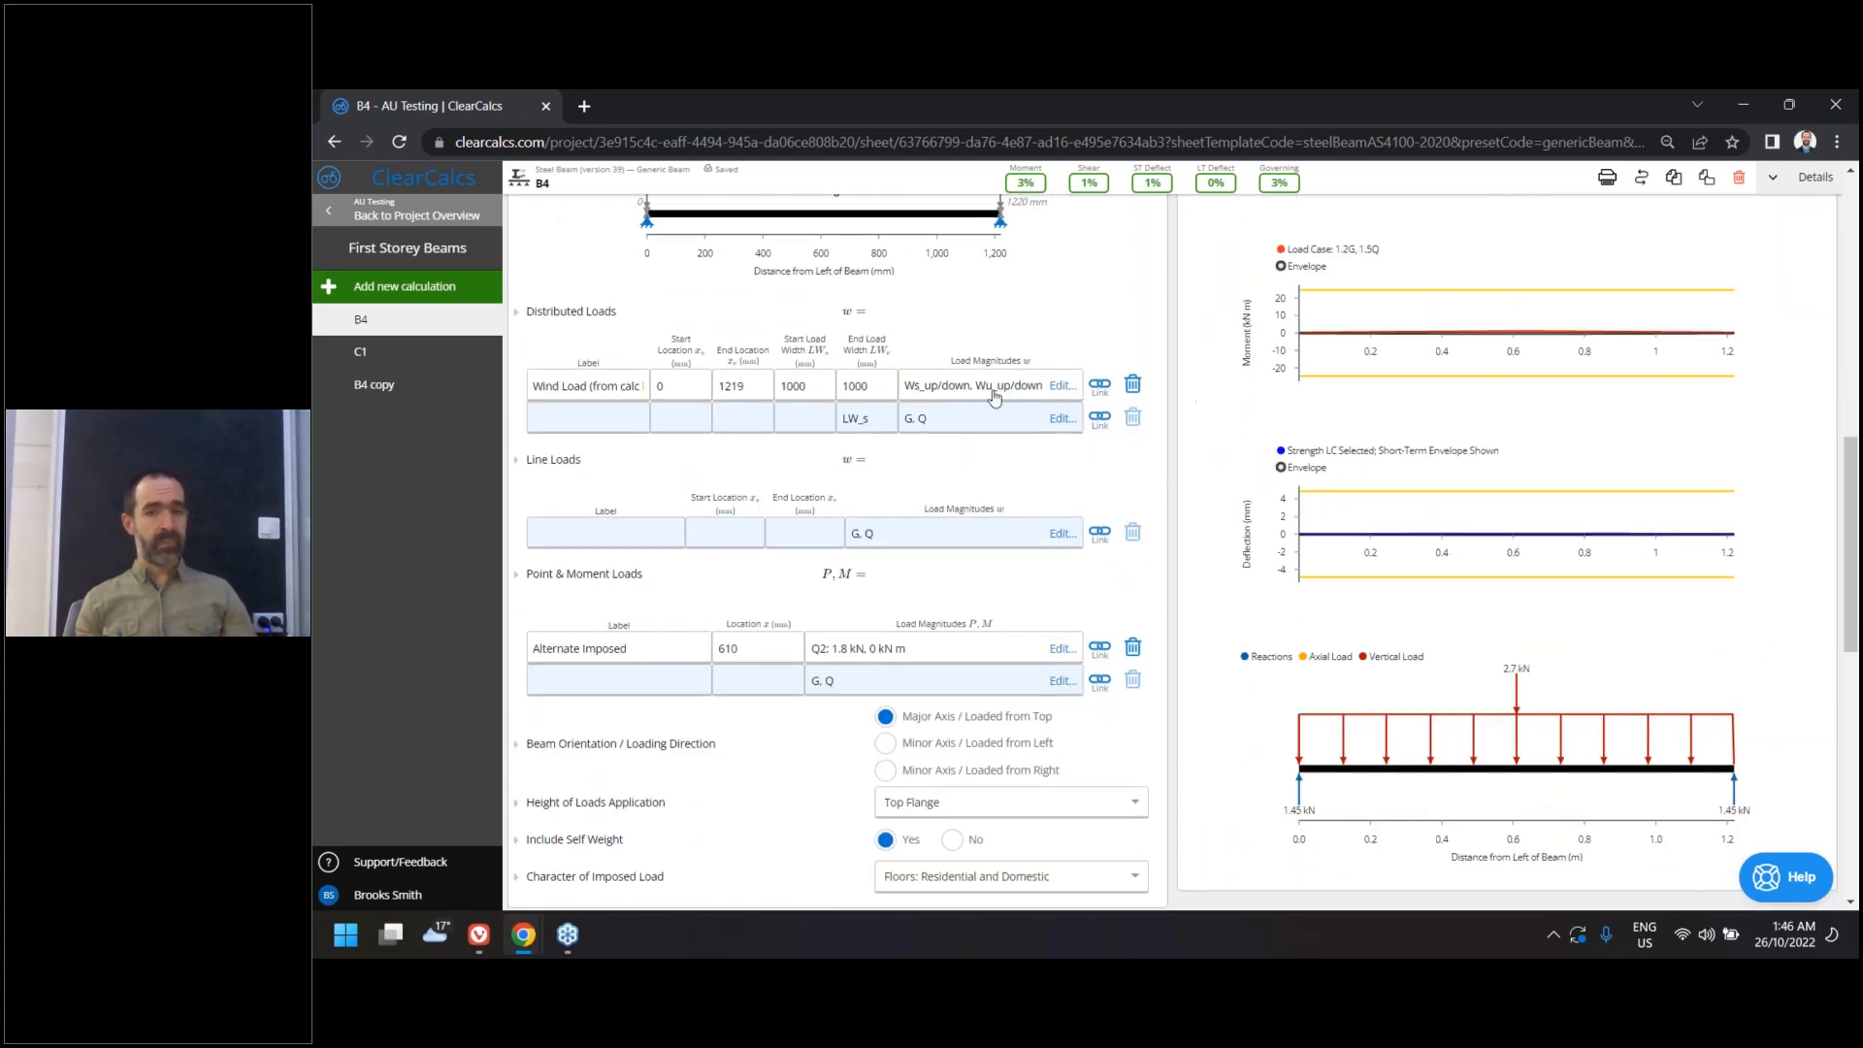
mouse_move(946, 397)
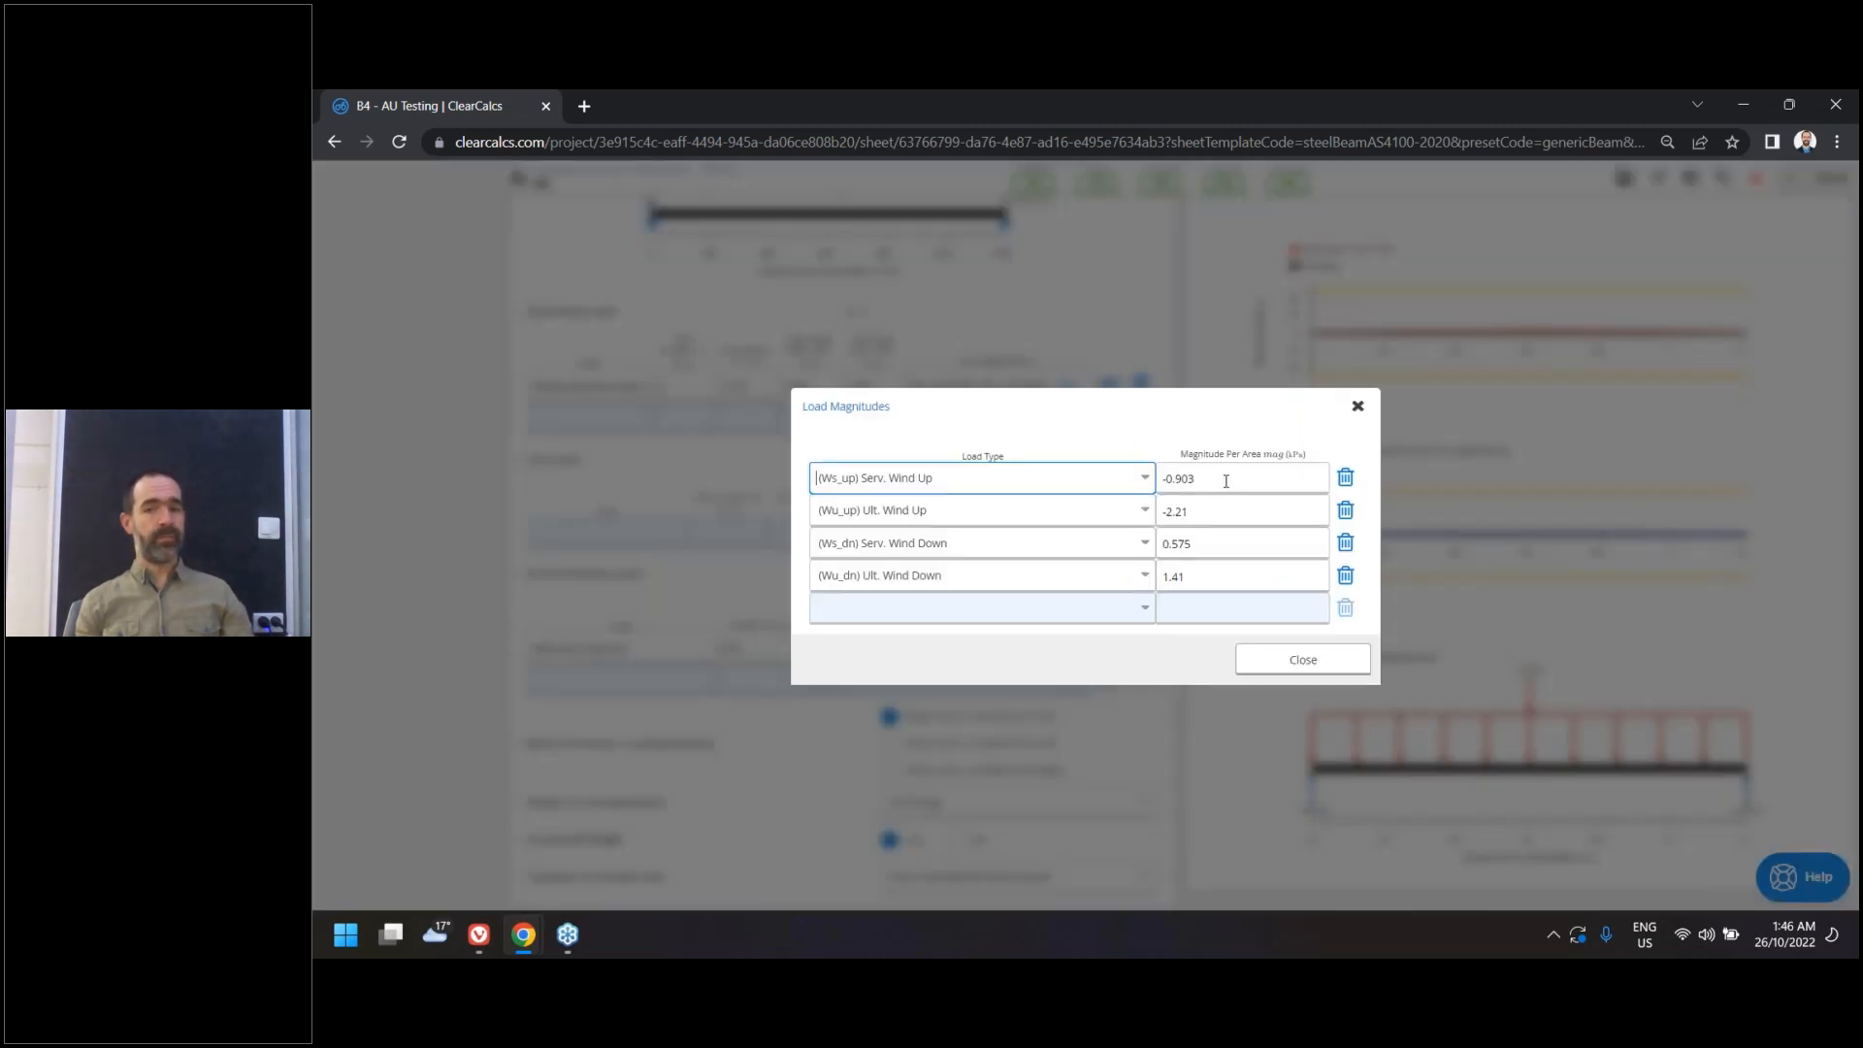
left_click(1225, 482)
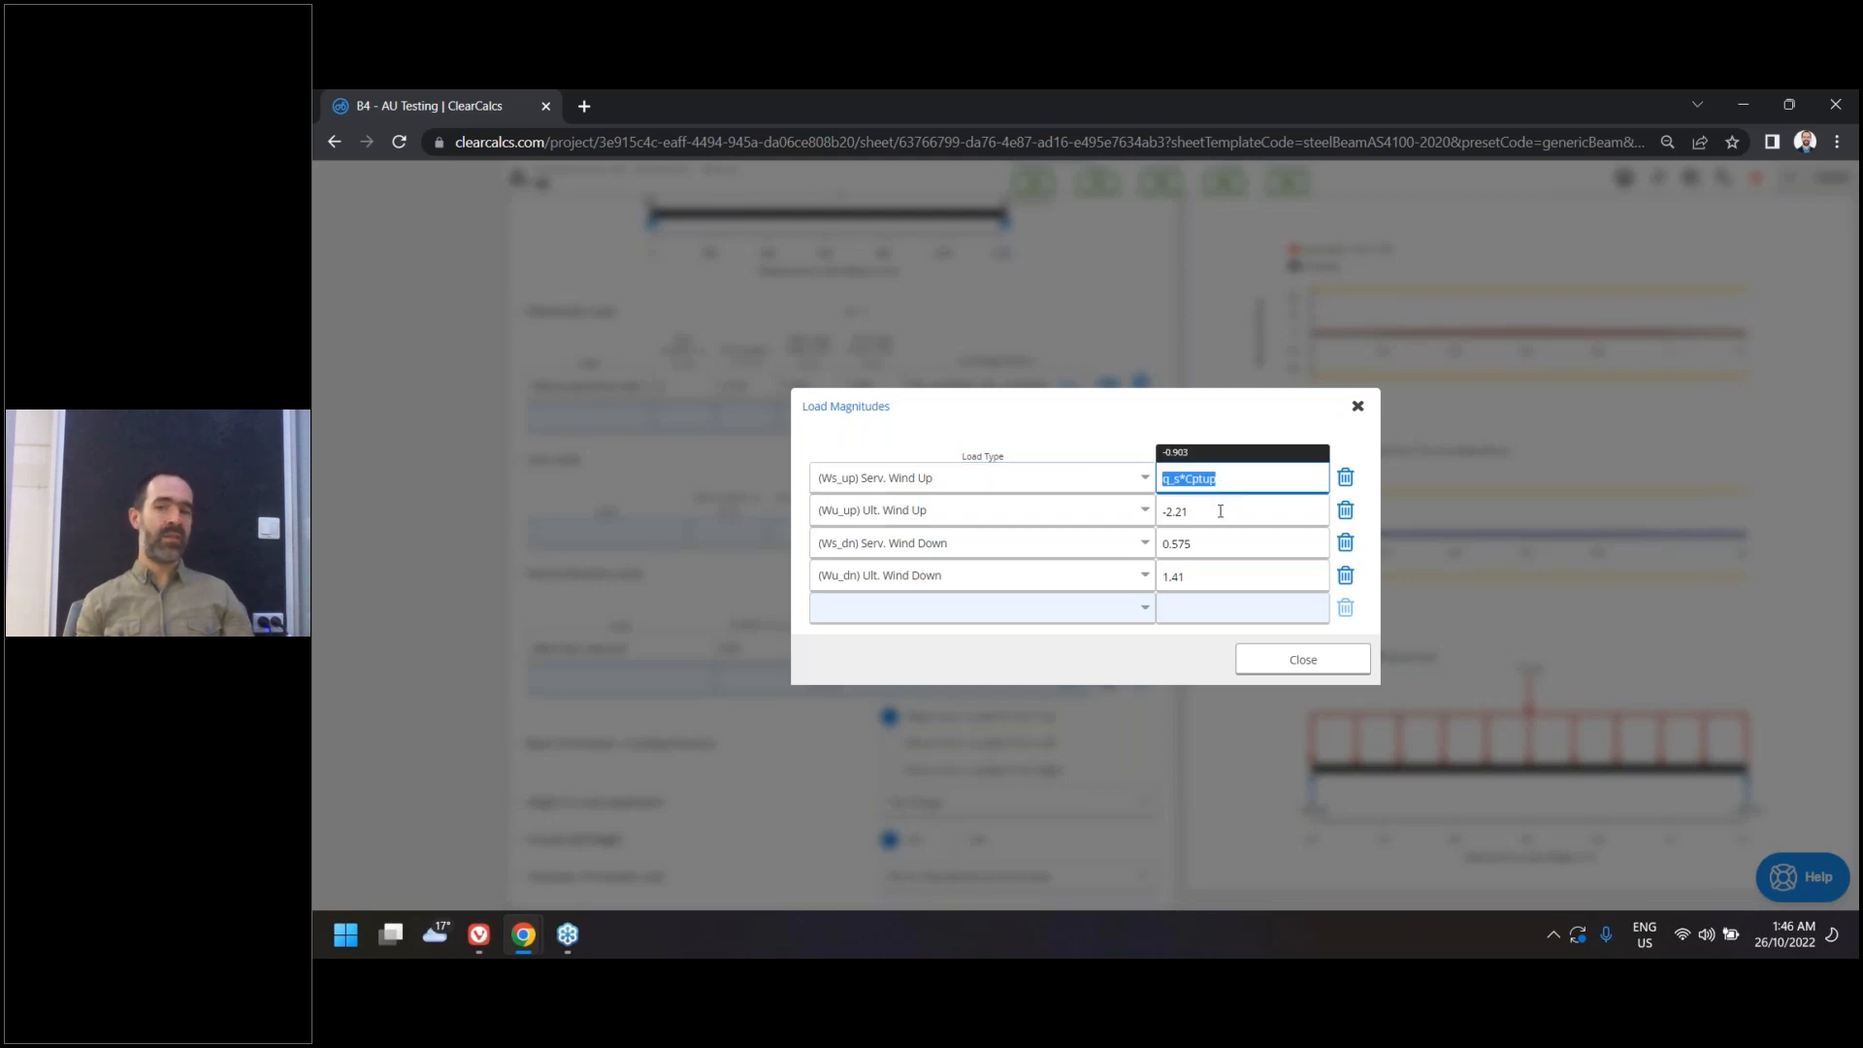
left_click(1215, 505)
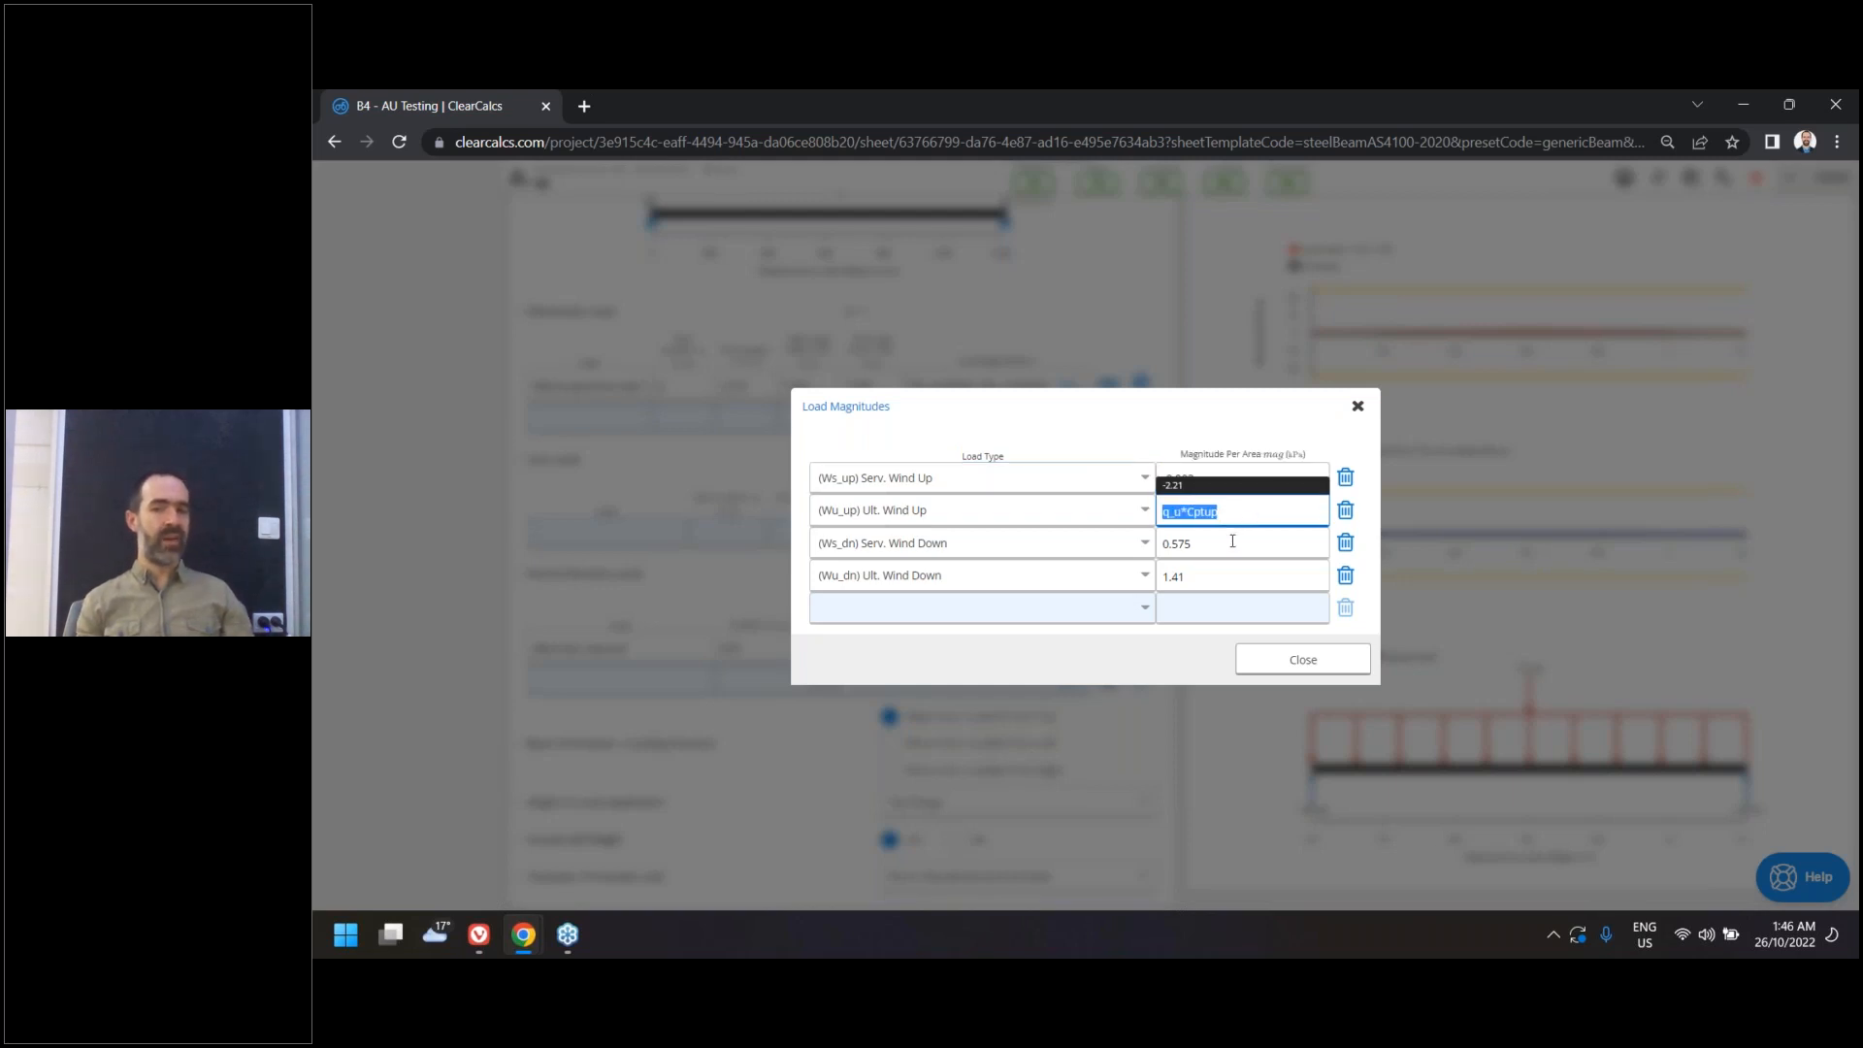
left_click(1232, 540)
left_click(1239, 580)
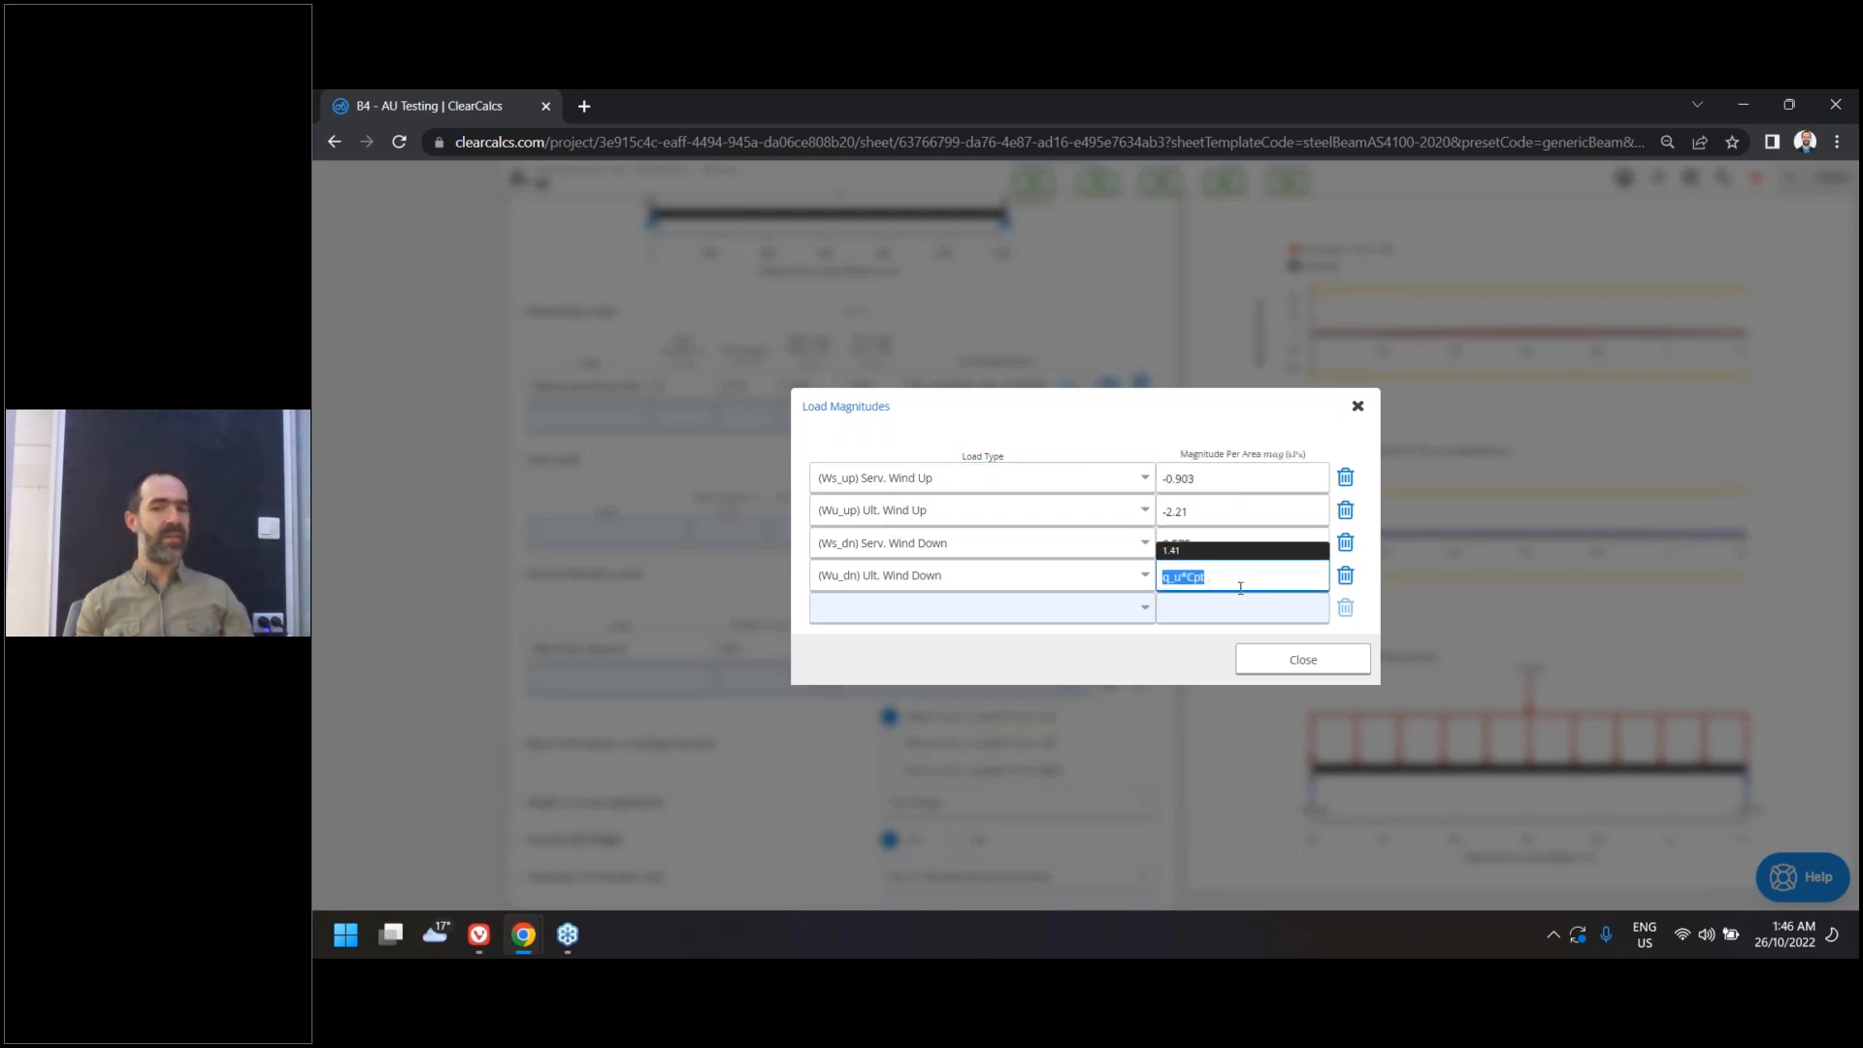
left_click(1236, 485)
left_click(1301, 661)
Check the project default formula behind B4's wind class without changing the selection
scroll(766, 539, "down", 15)
scroll(726, 517, "up", 8)
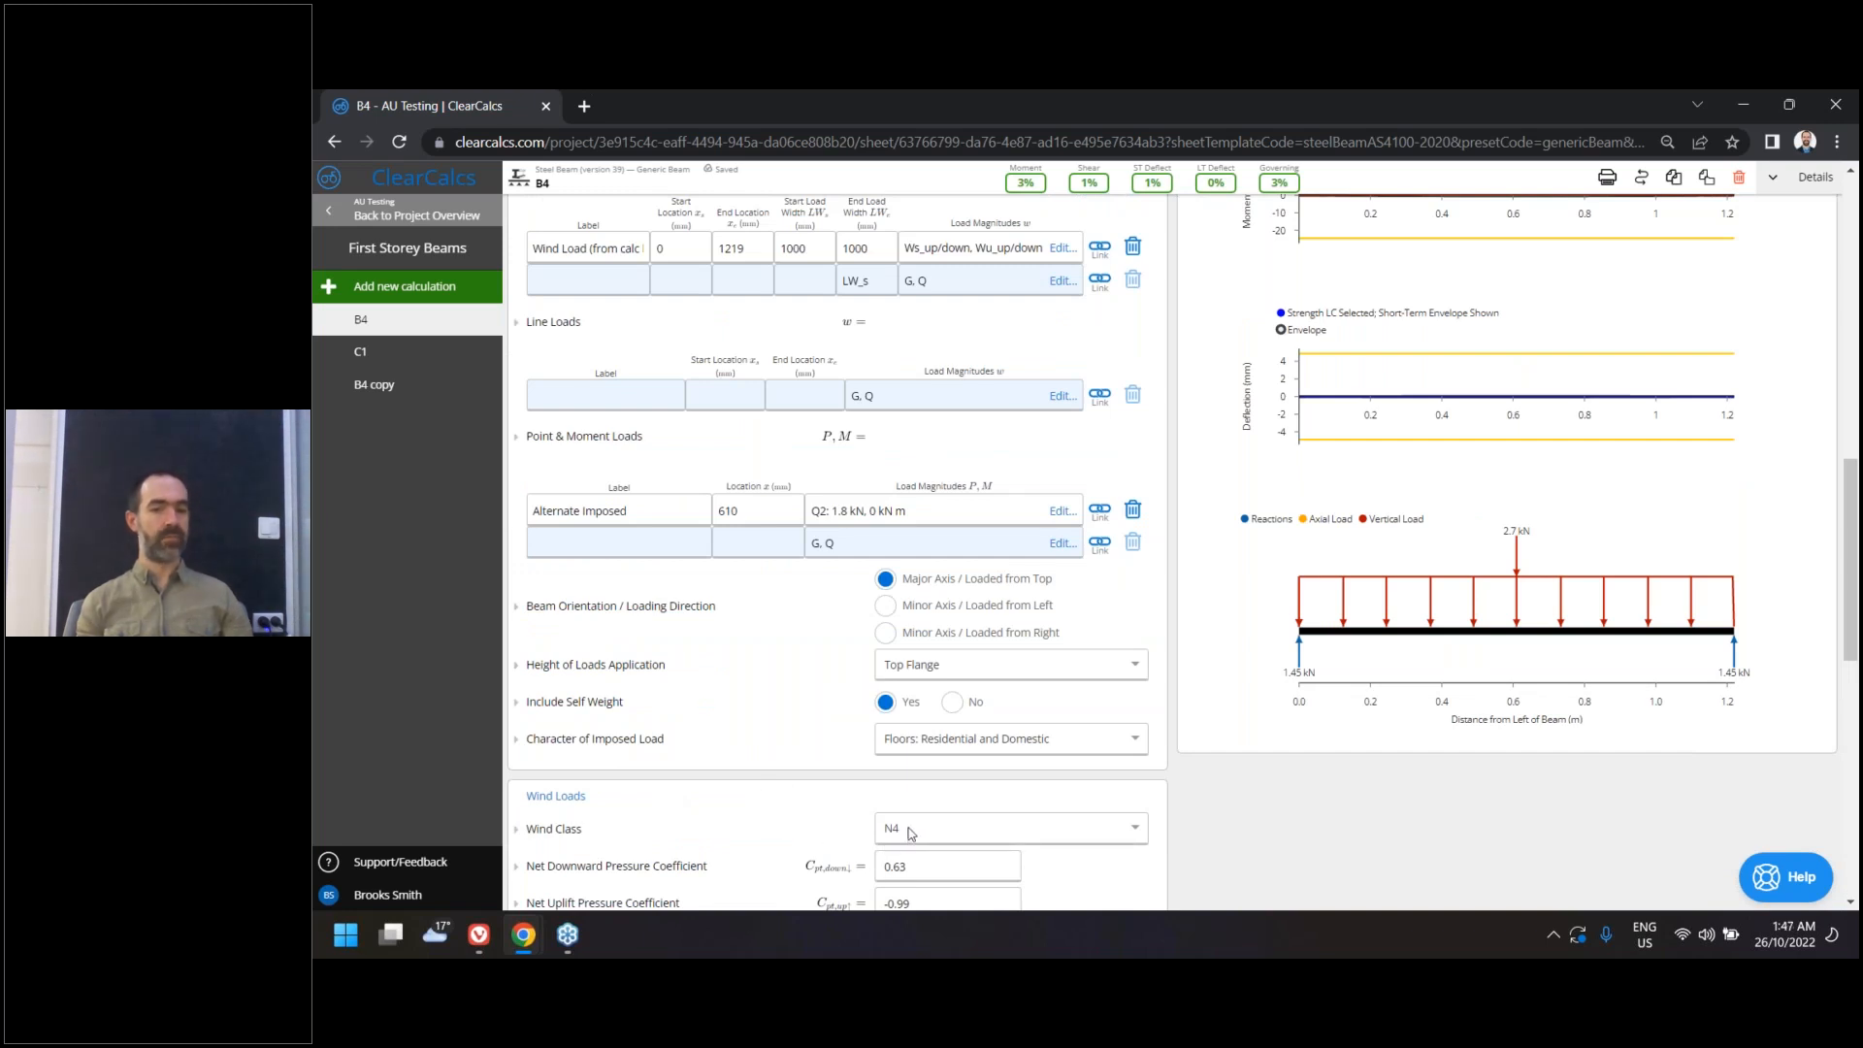
scroll(912, 832, "down", 2)
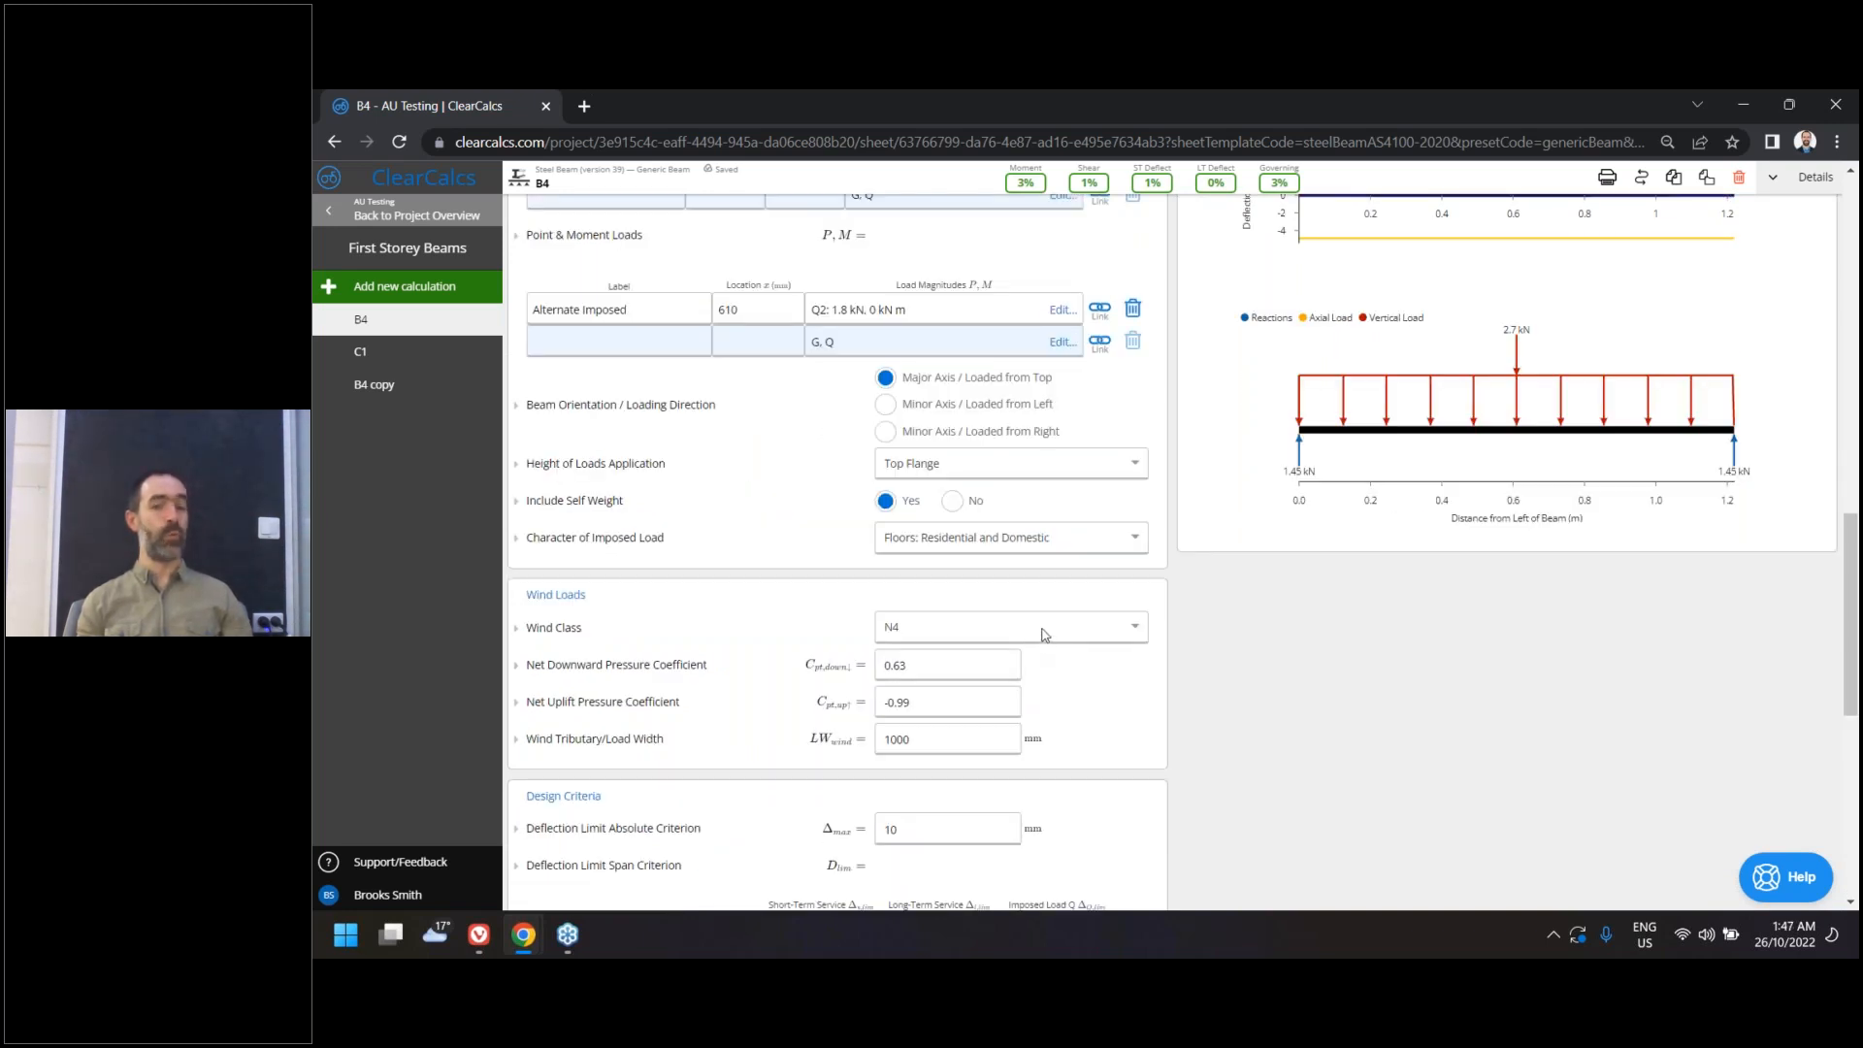
left_click(1044, 635)
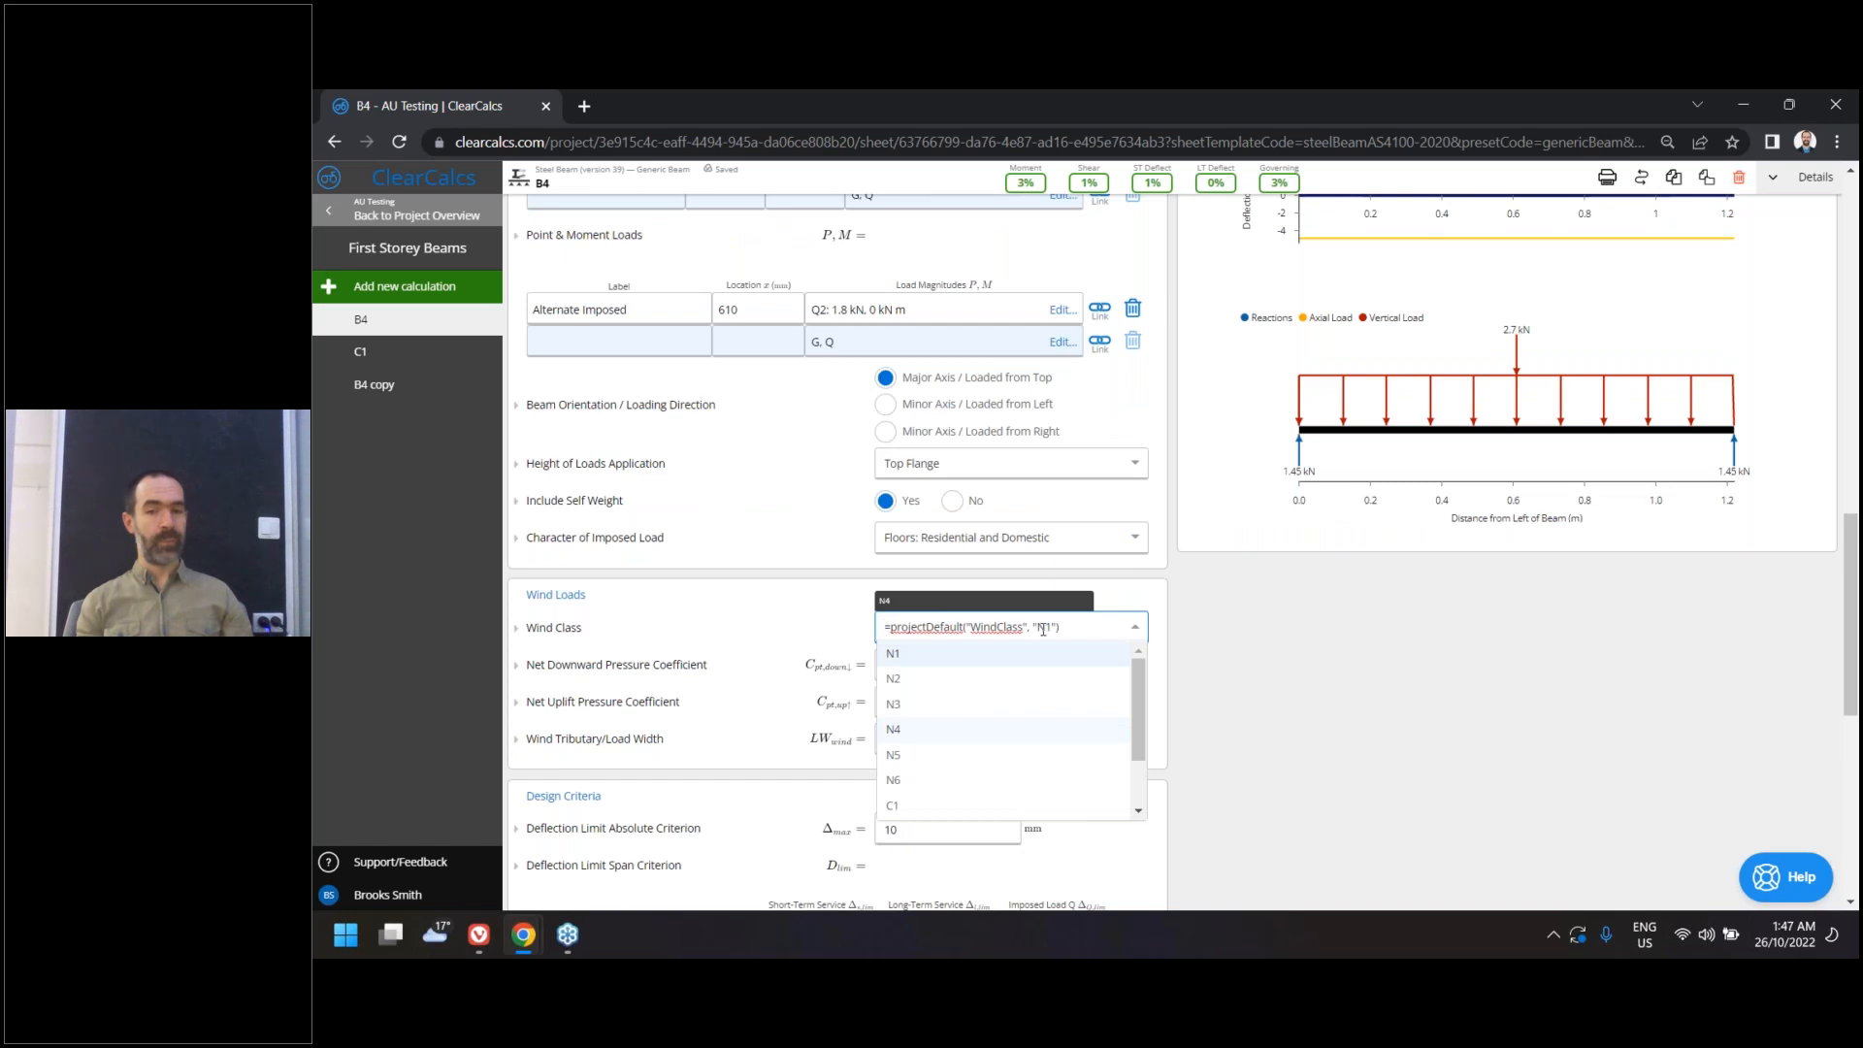
left_click(1245, 692)
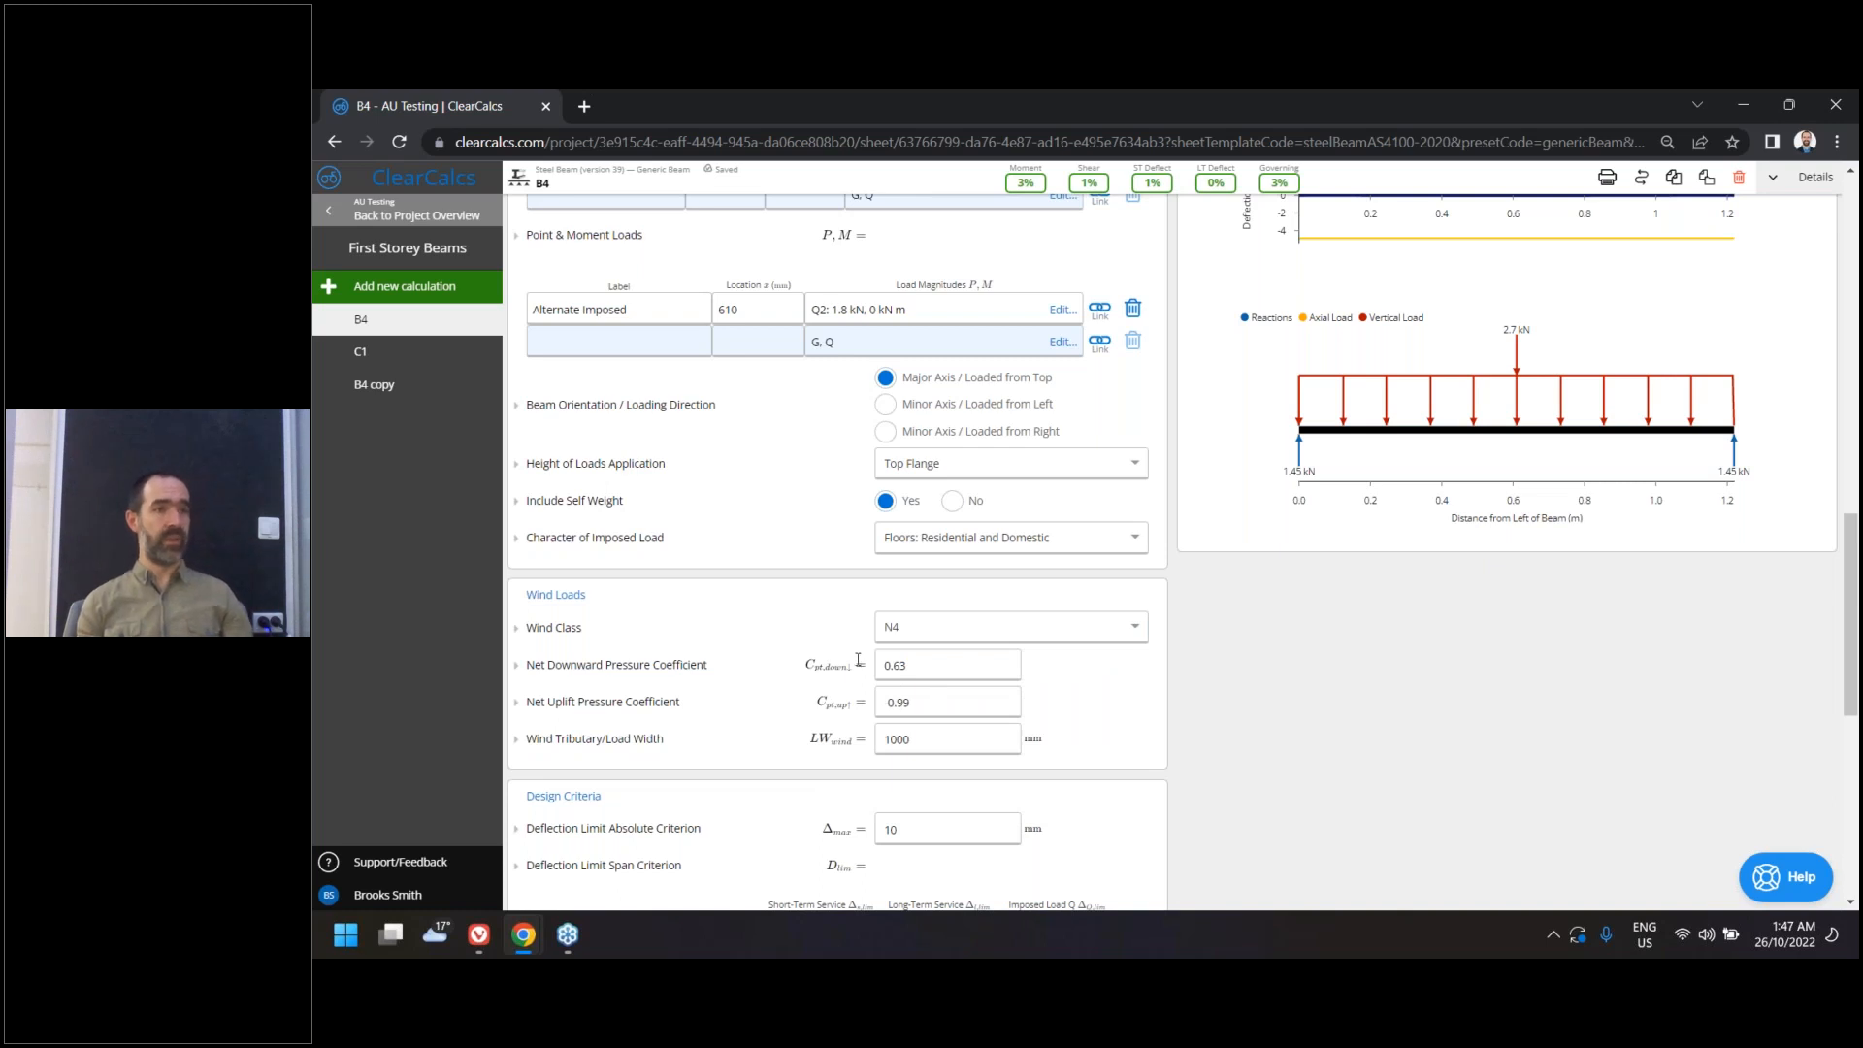
Return to the project overview, review the PDF and Excel export options for AU Testing, and leave without exporting
left_click(418, 214)
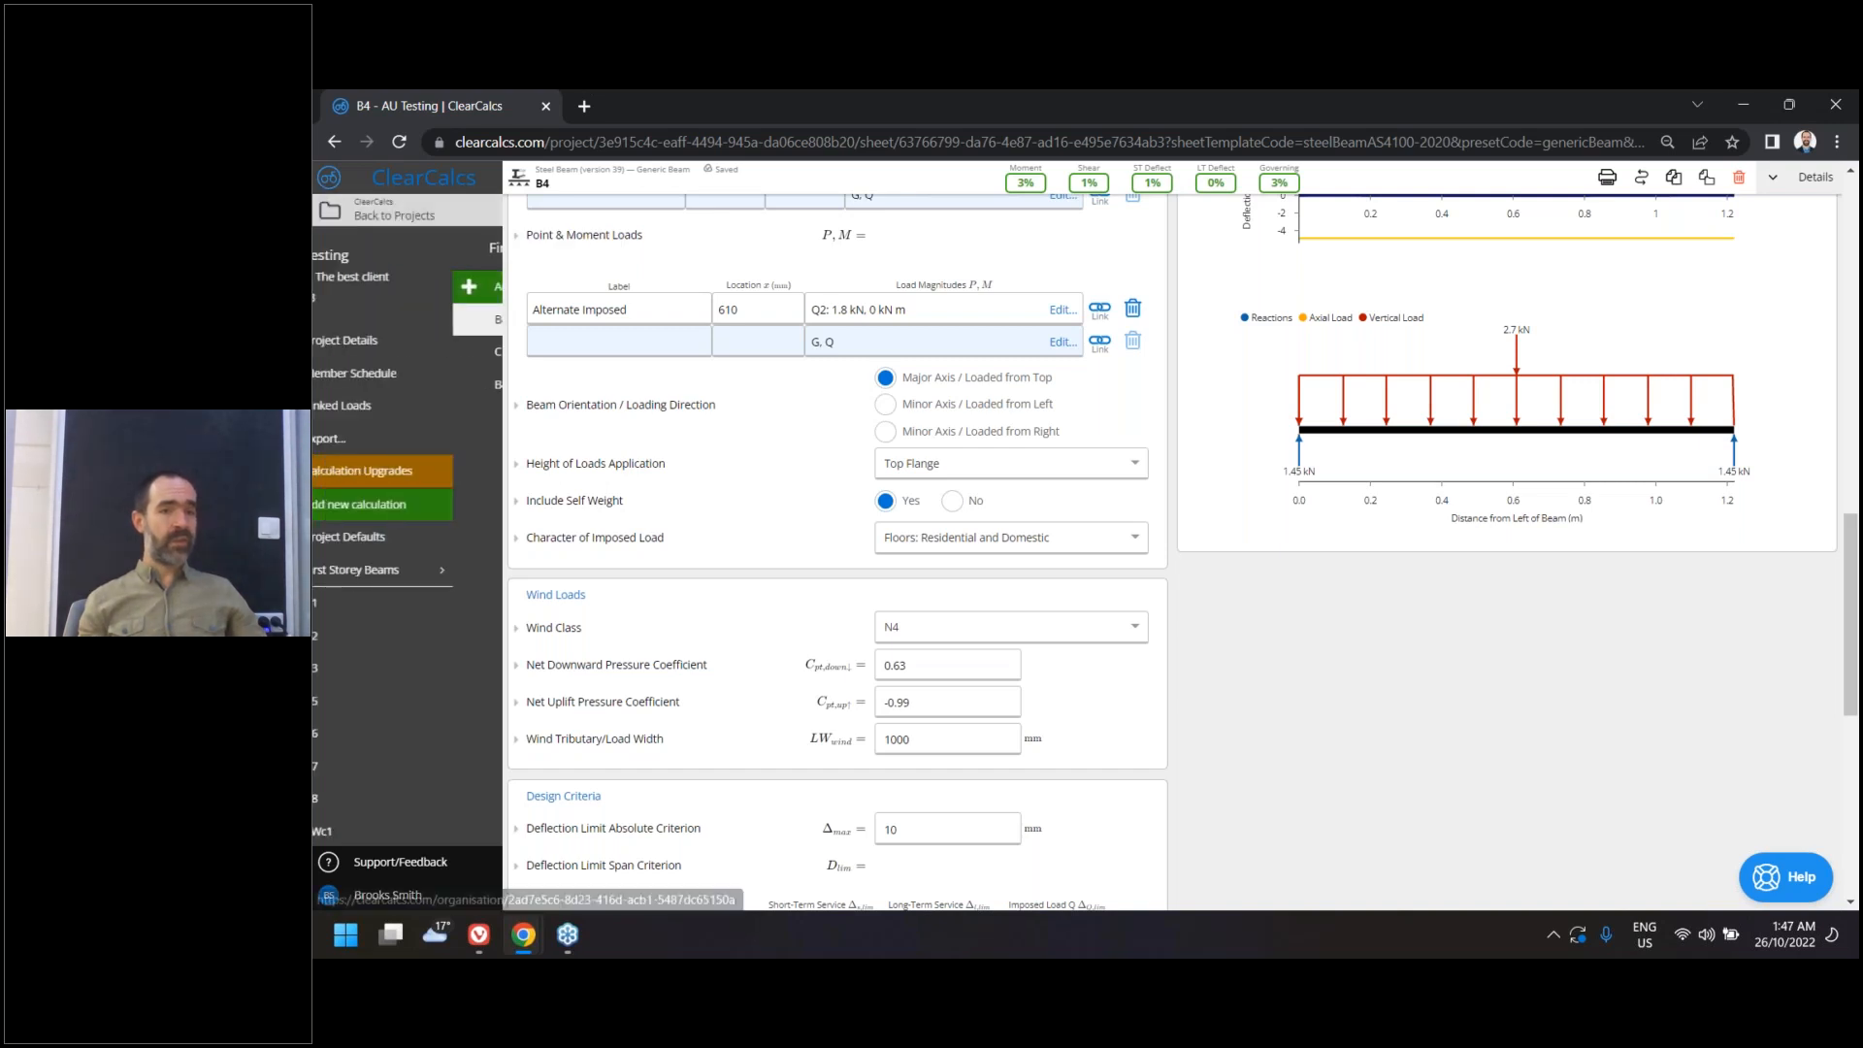
left_click(415, 445)
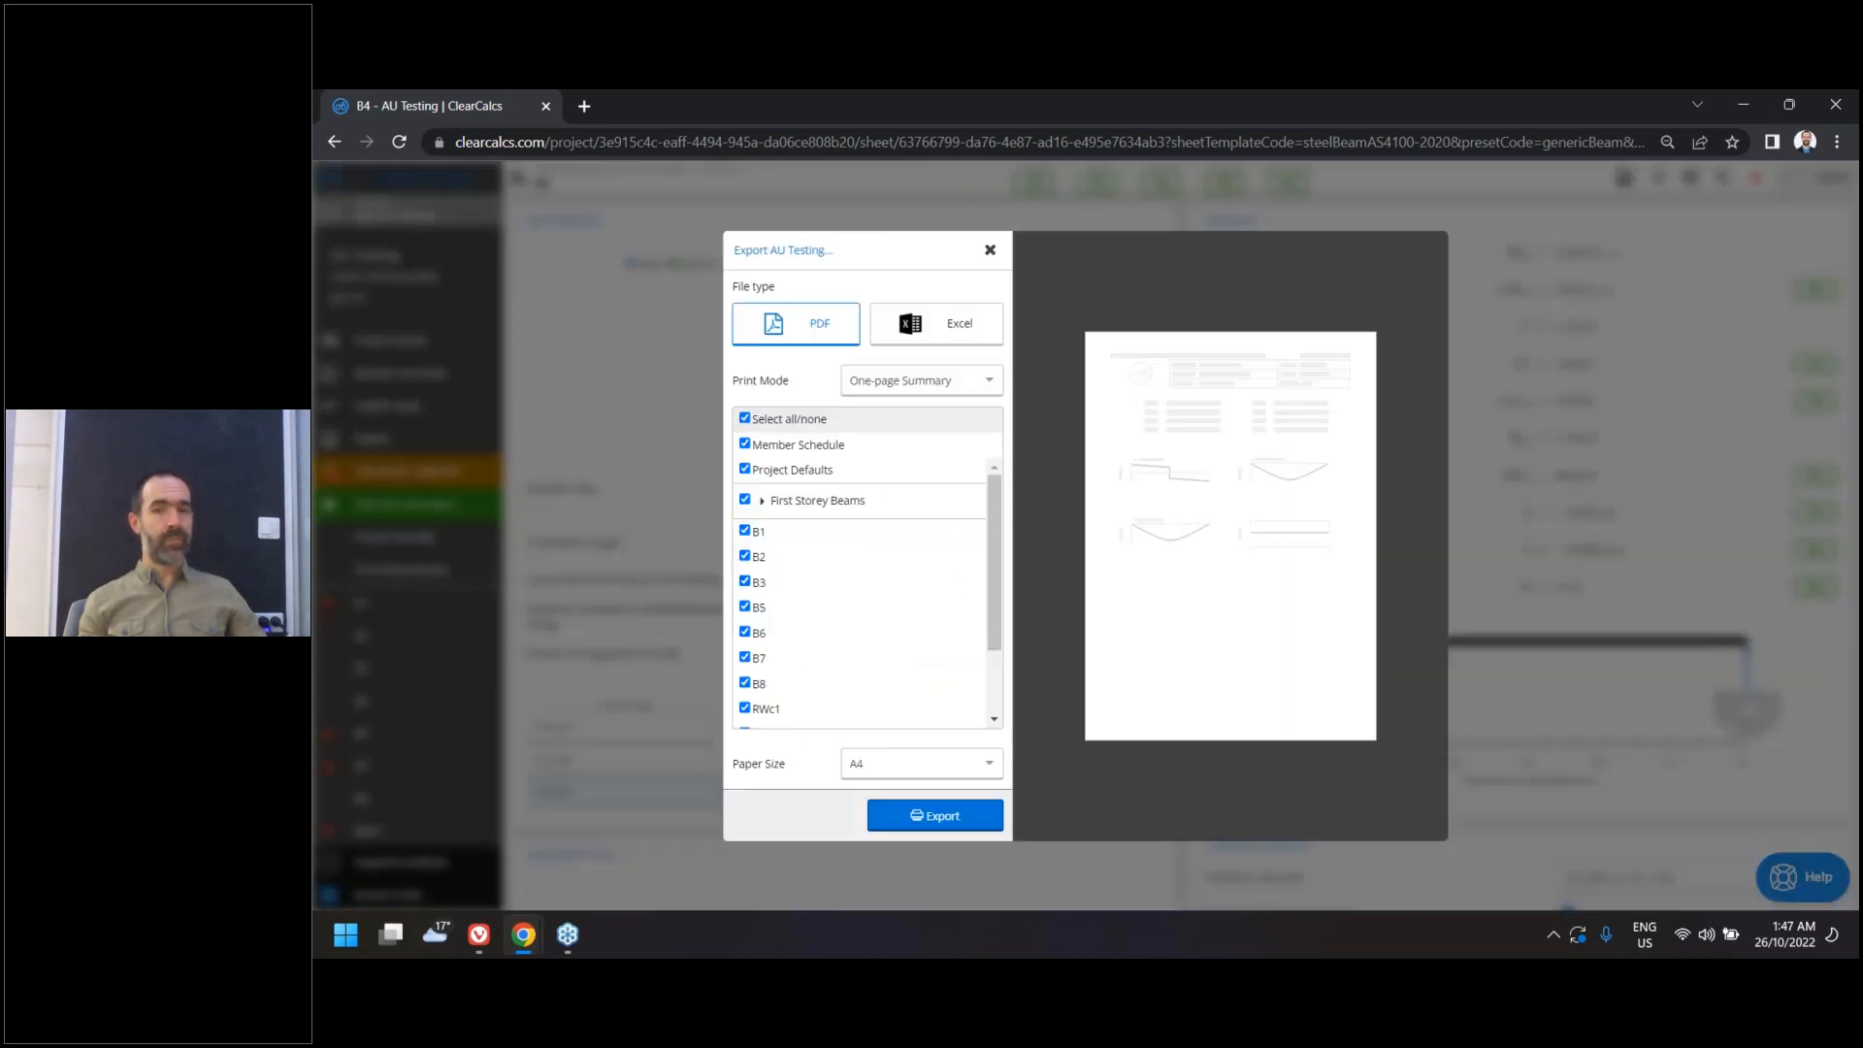
left_click(967, 338)
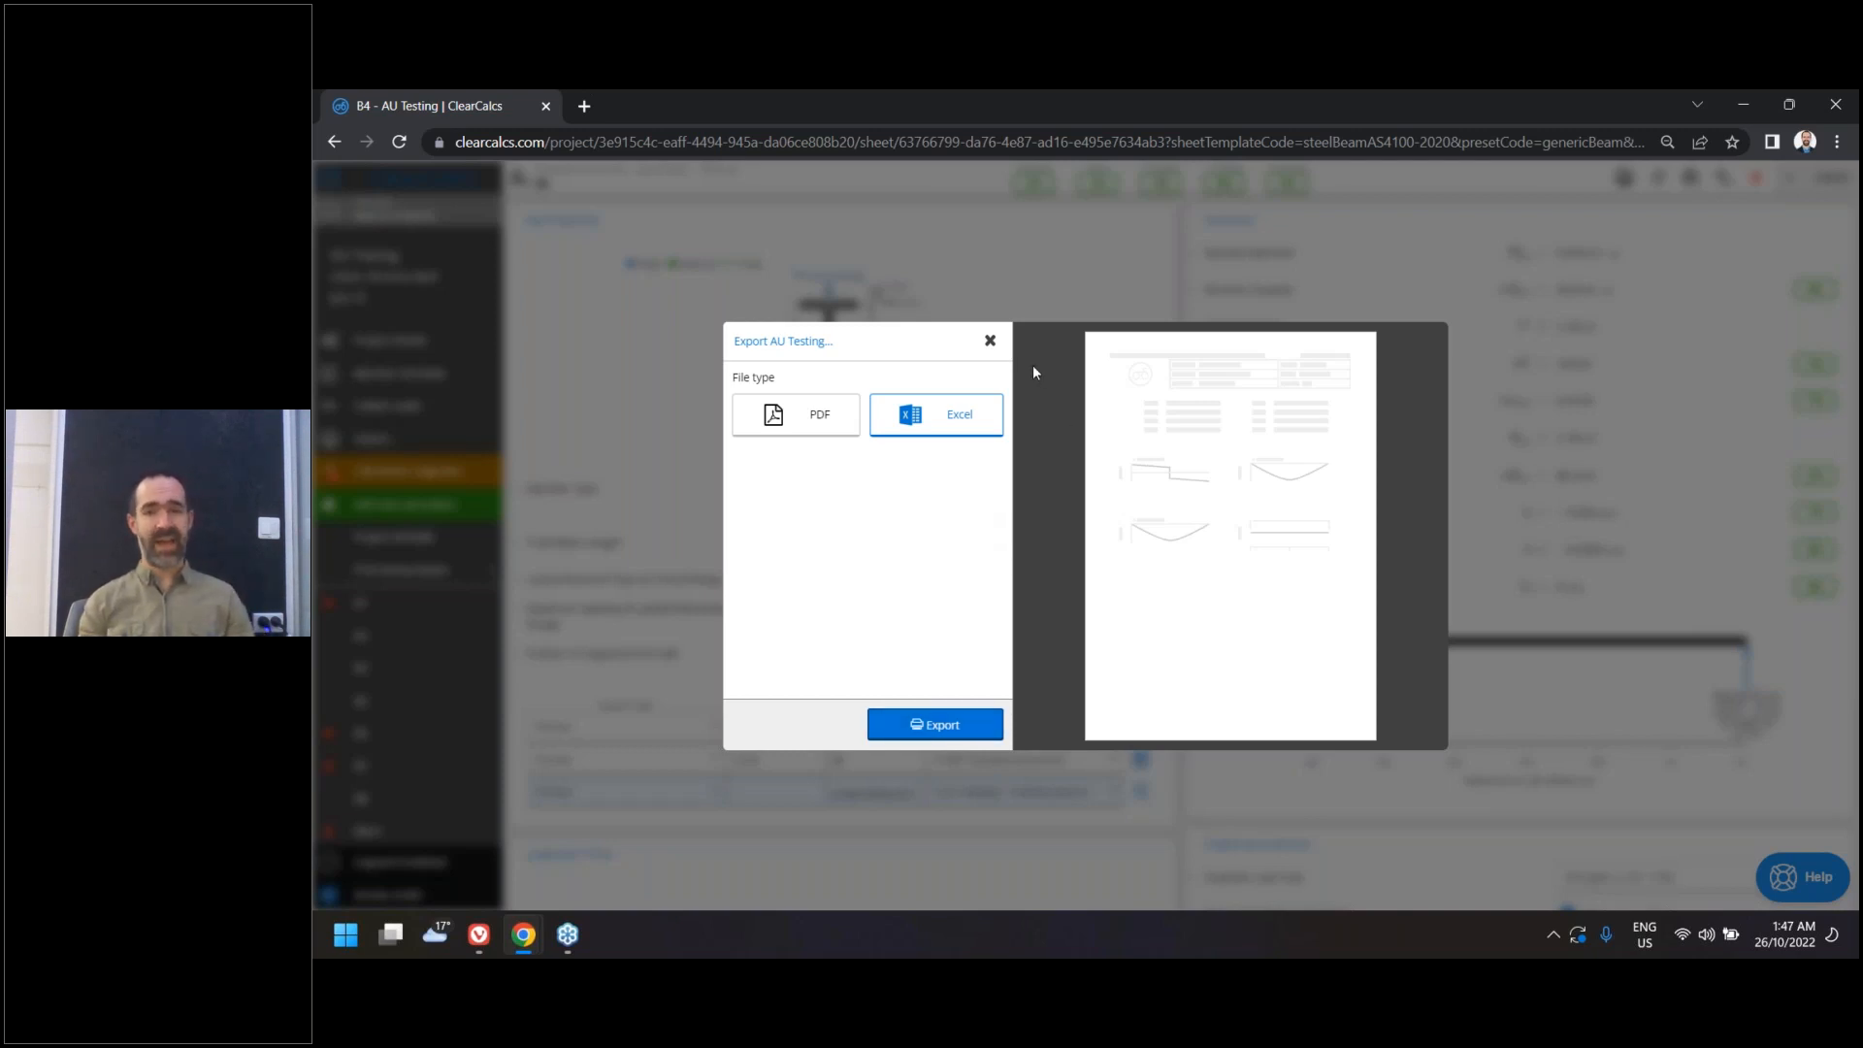
left_click(990, 340)
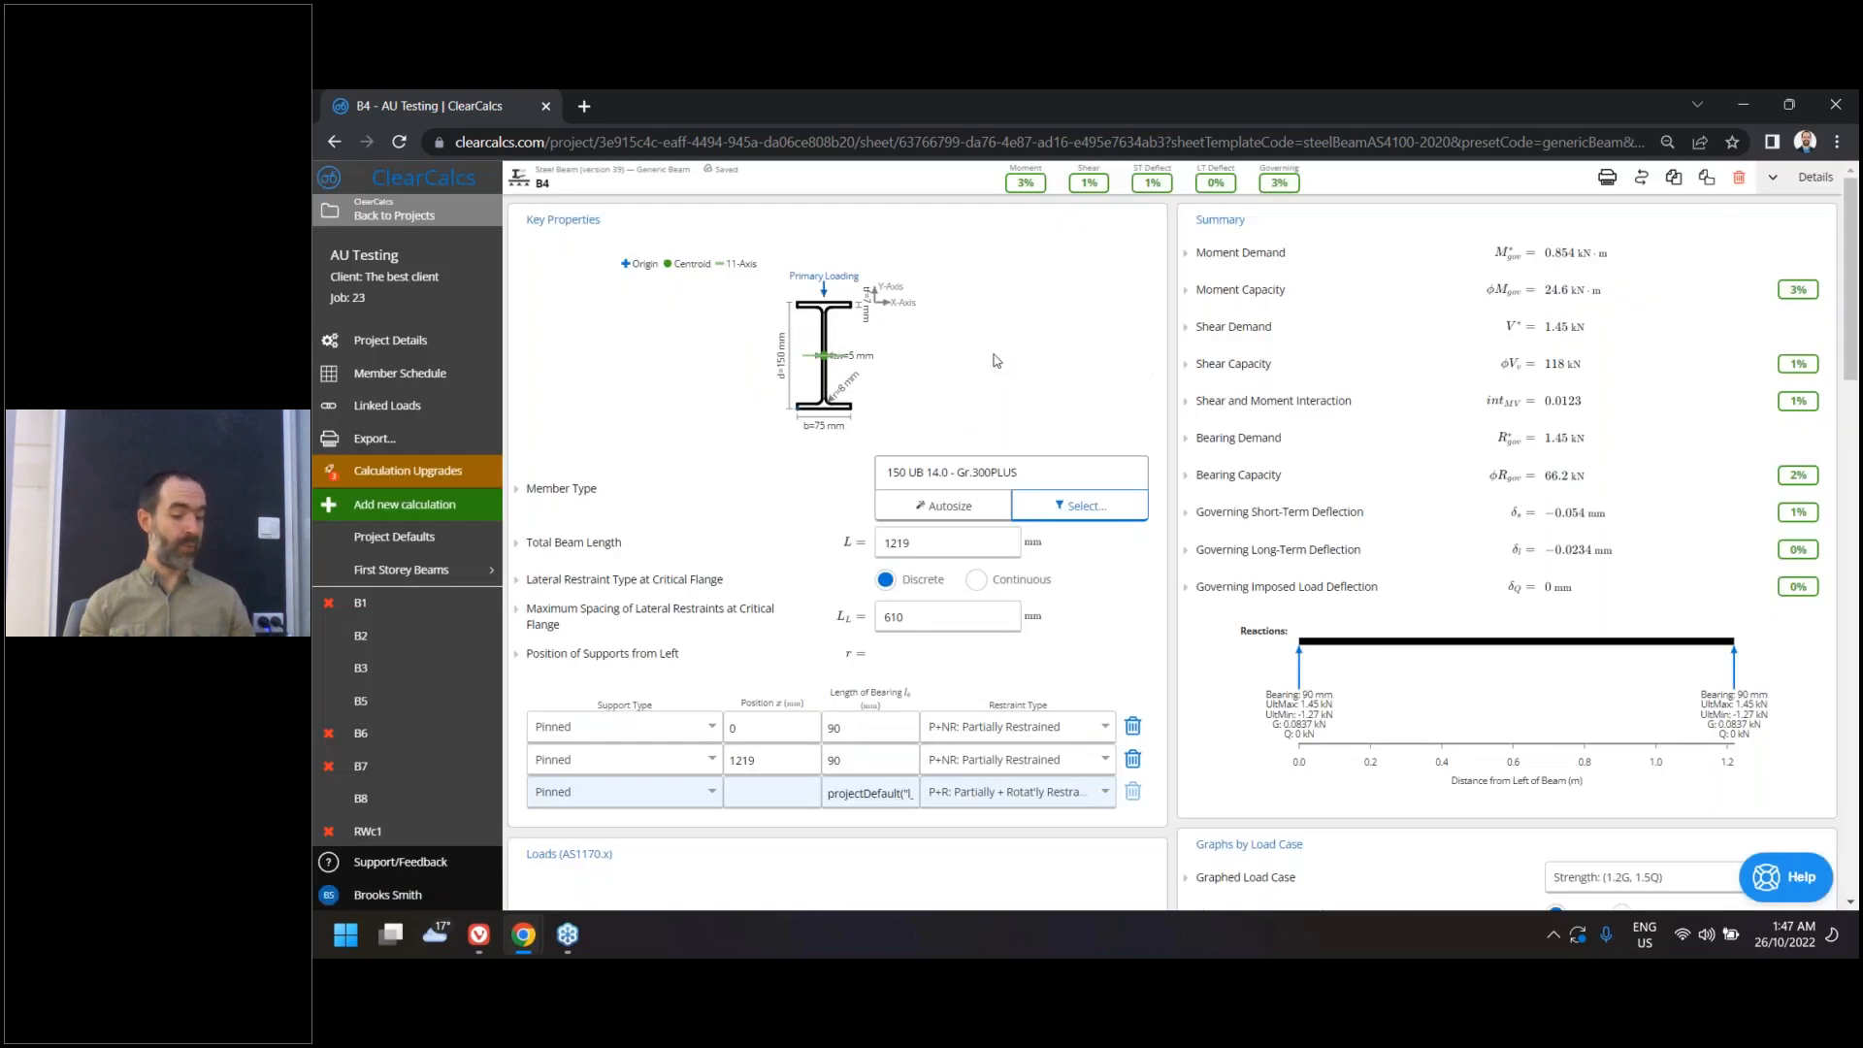